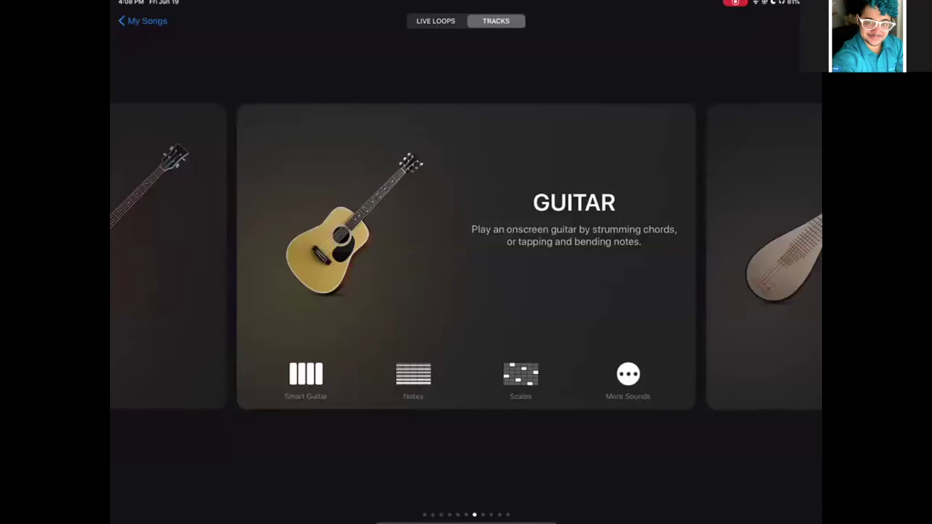
- Look through the instruments available for a new track, including Guitar, Strings, Audio Recorder, Amp, Drums, Keyboard and Drummer
scroll(467, 257, left, 5)
scroll(466, 256, left, 5)
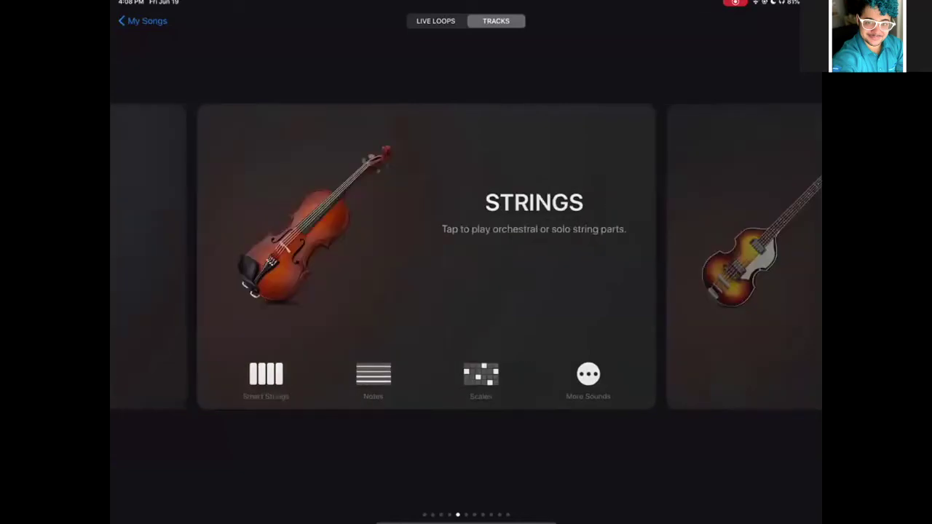
scroll(466, 256, left, 5)
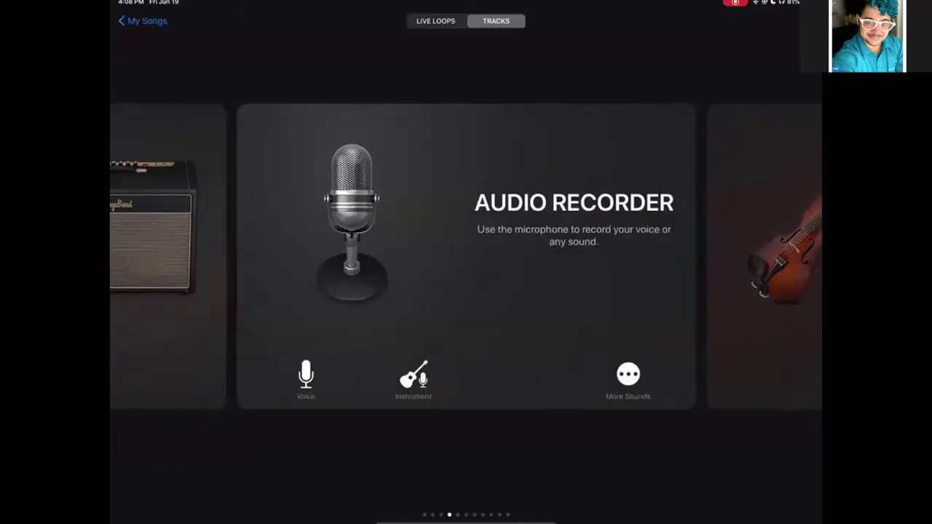
scroll(466, 256, left, 5)
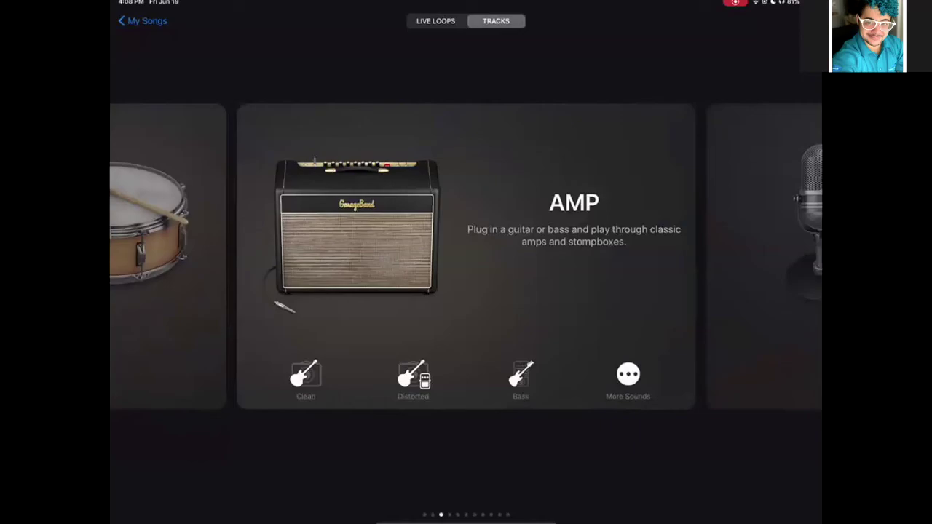
scroll(466, 257, left, 5)
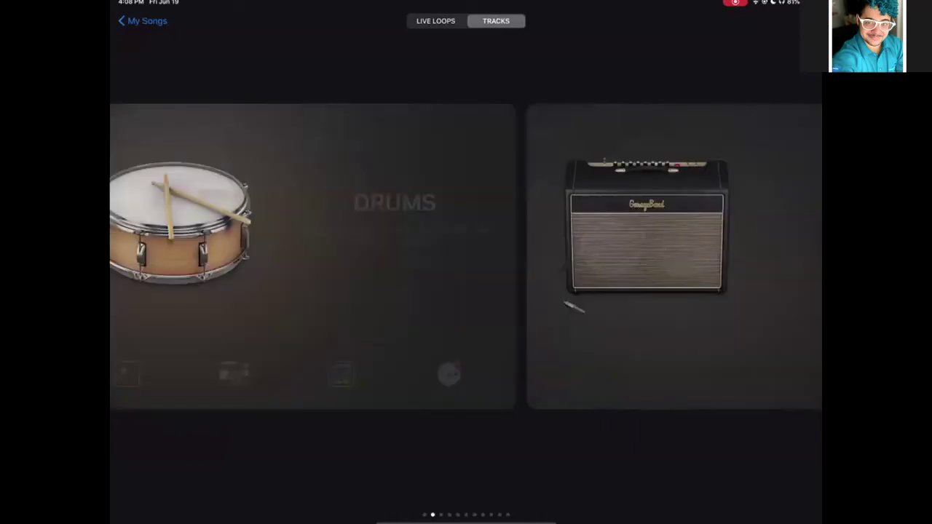
scroll(466, 256, left, 5)
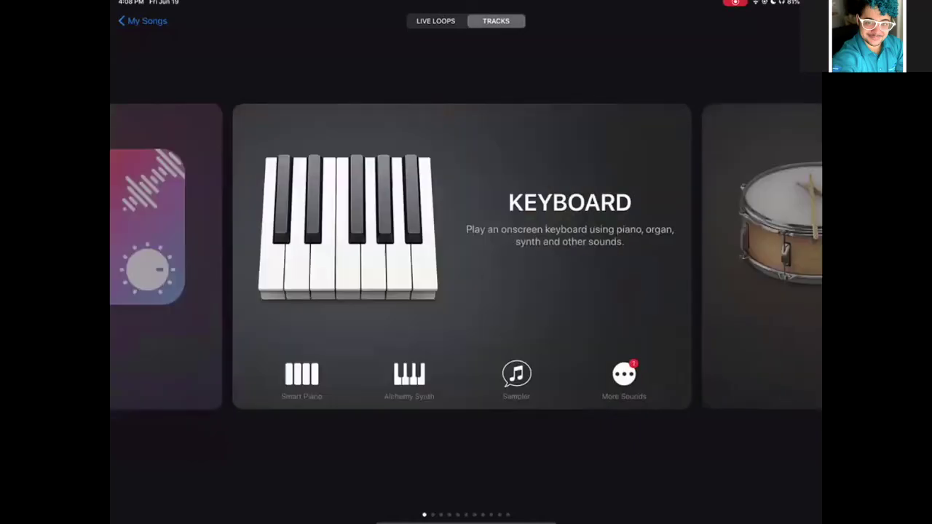
scroll(467, 256, left, 10)
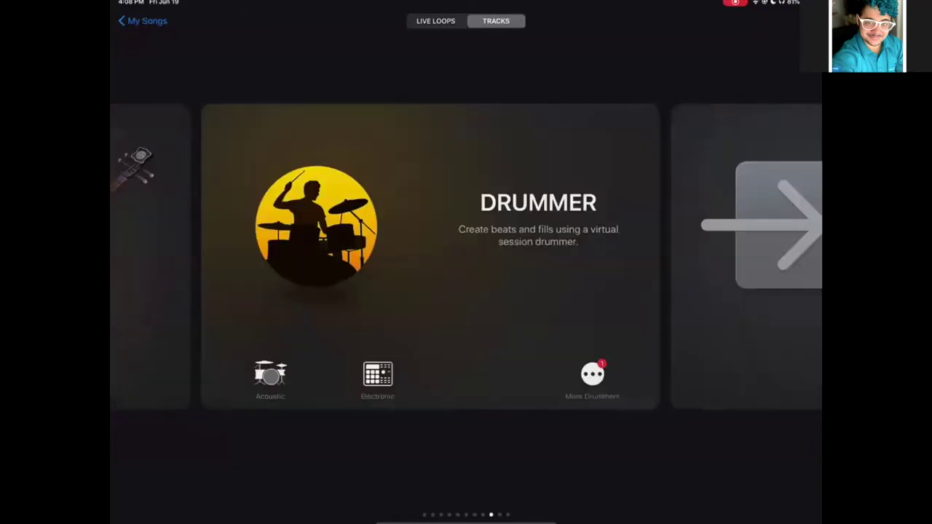
scroll(466, 256, left, 10)
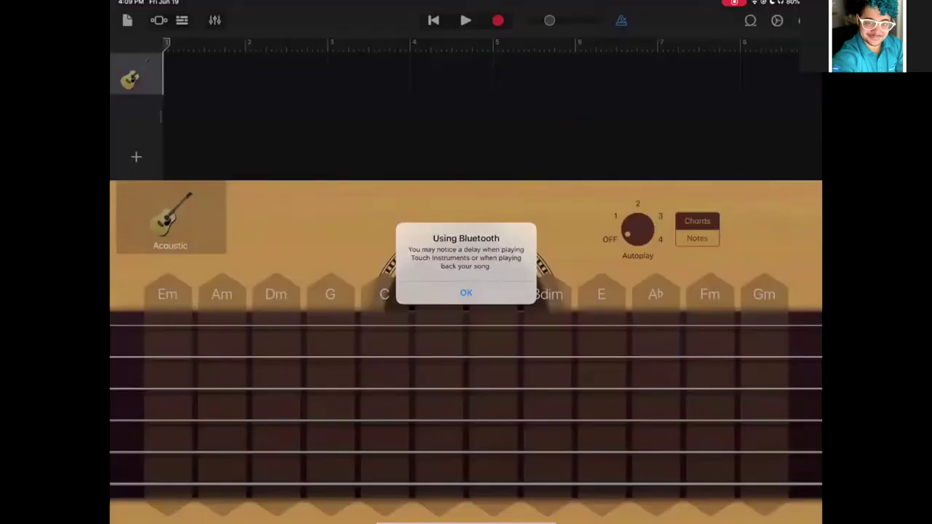
- Dismiss the Bluetooth delay notice on the Smart Guitar and look over the saved songs in the song browser
click(466, 291)
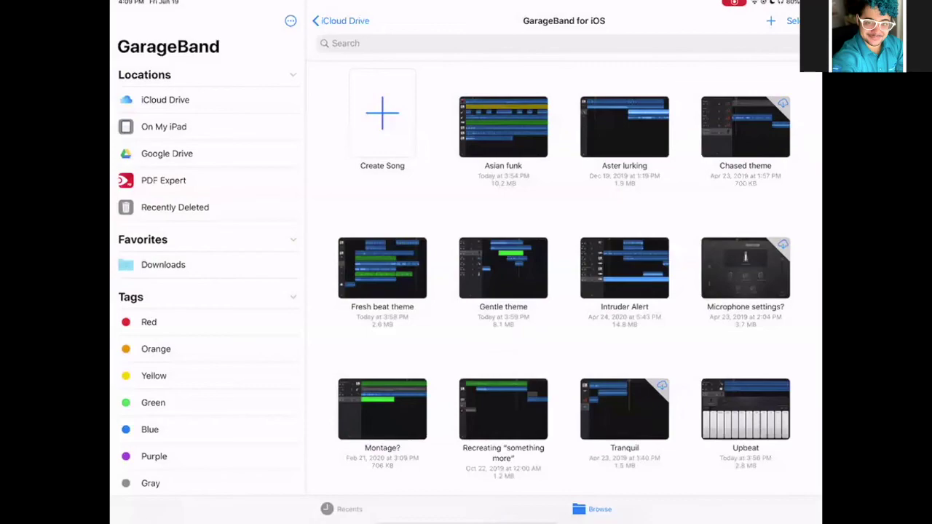
scroll(564, 277, down, 1)
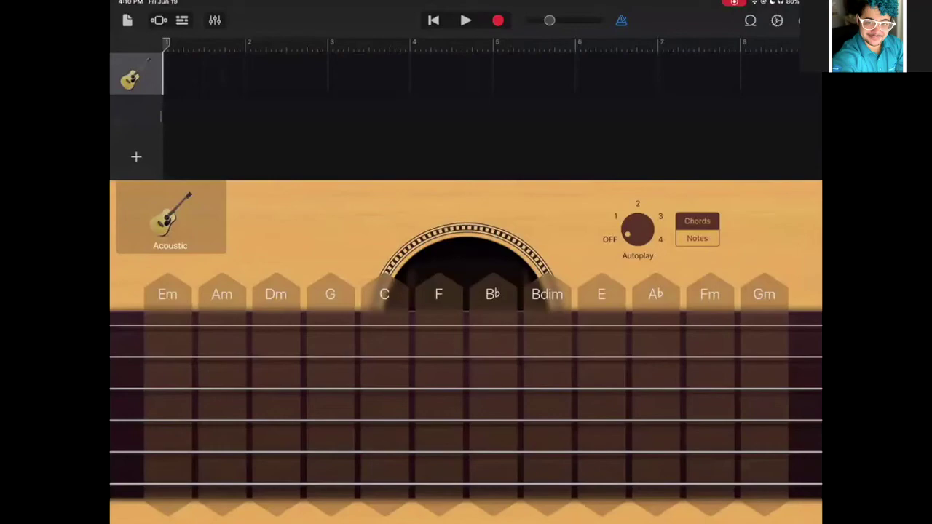
- Lower the acoustic guitar's track volume well below its midpoint in the track controls, and close the controls
click(182, 20)
click(215, 19)
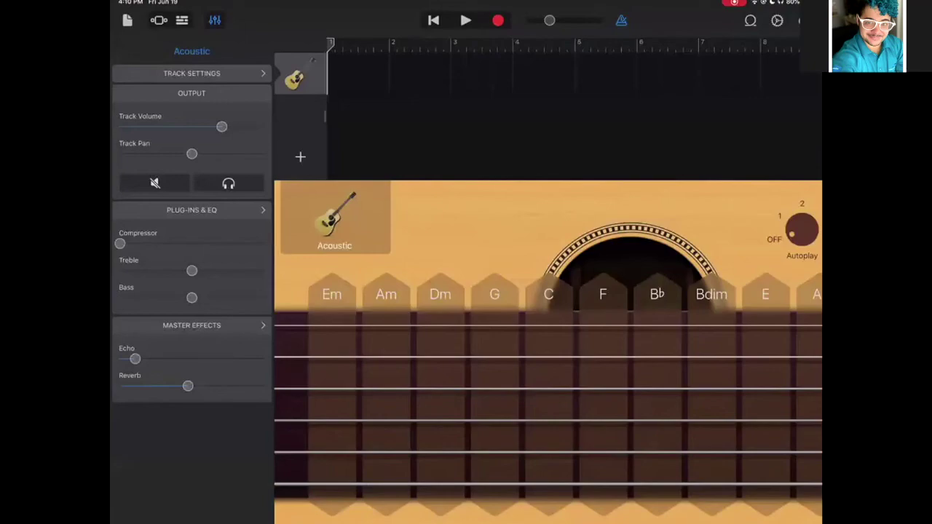
drag(221, 127, 217, 127)
drag(218, 127, 151, 127)
drag(151, 127, 145, 127)
click(214, 20)
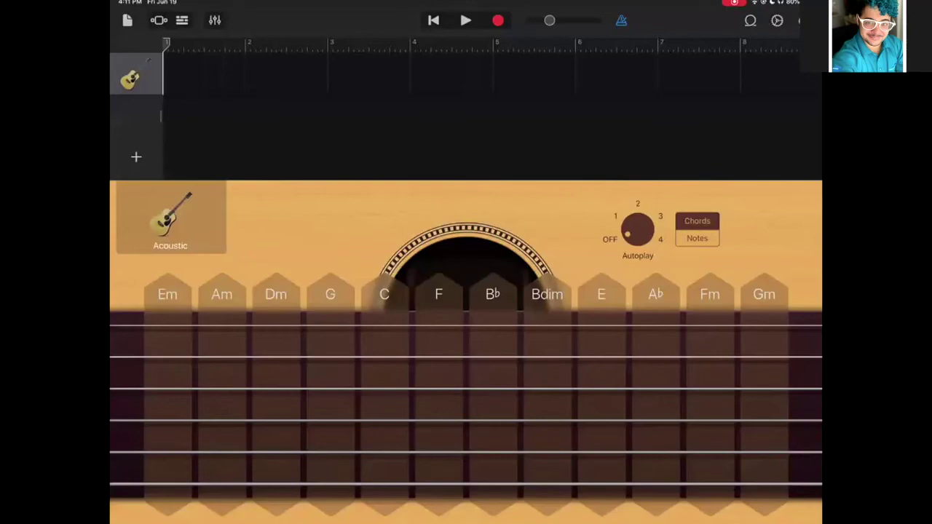
- Look over the Apple Loops browser and the song settings, including the chord editing option
click(750, 20)
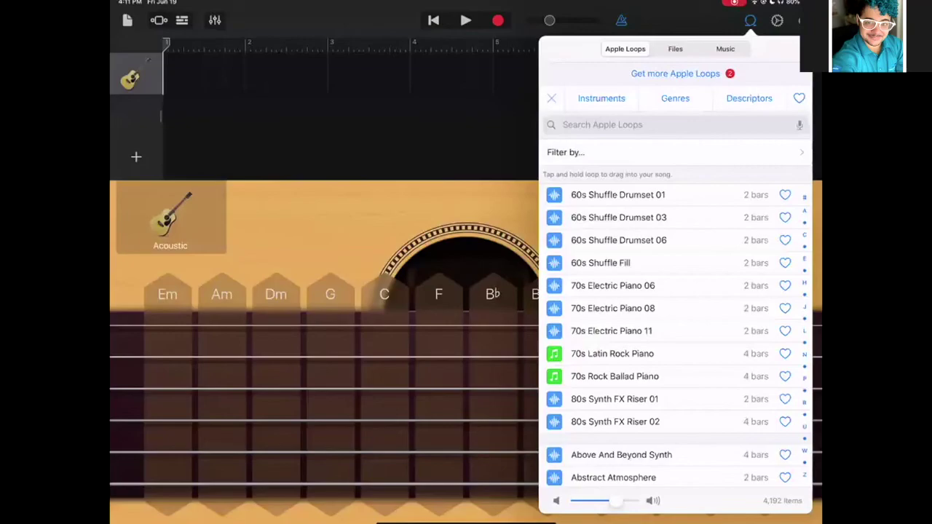
click(750, 20)
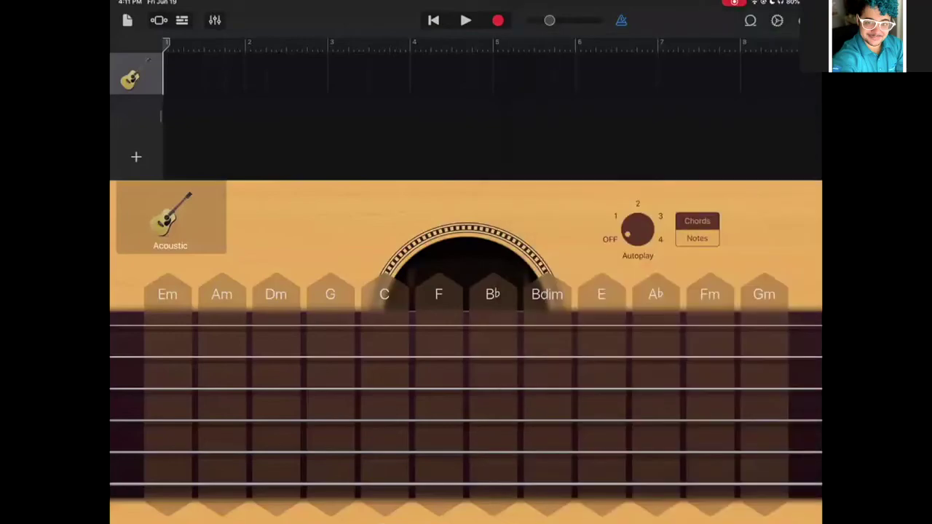
click(777, 20)
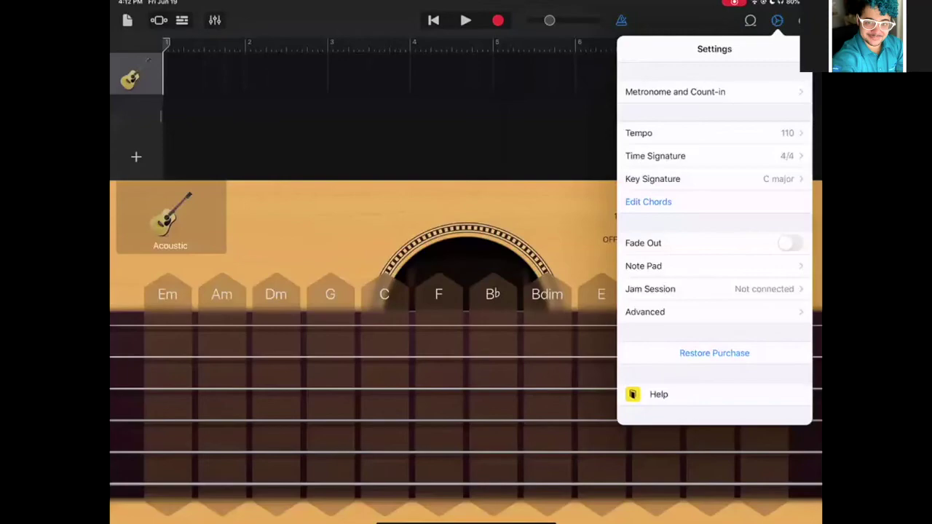
click(649, 202)
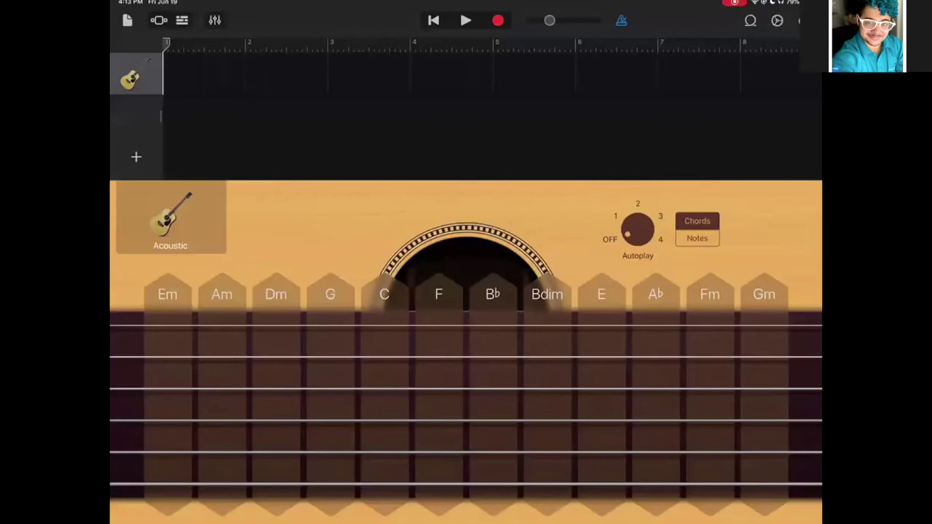
- Play the B♭, G, Bdim, Gm and A♭ chords on the acoustic Smart Guitar to hear how they sound
click(493, 294)
click(330, 294)
click(547, 295)
click(764, 294)
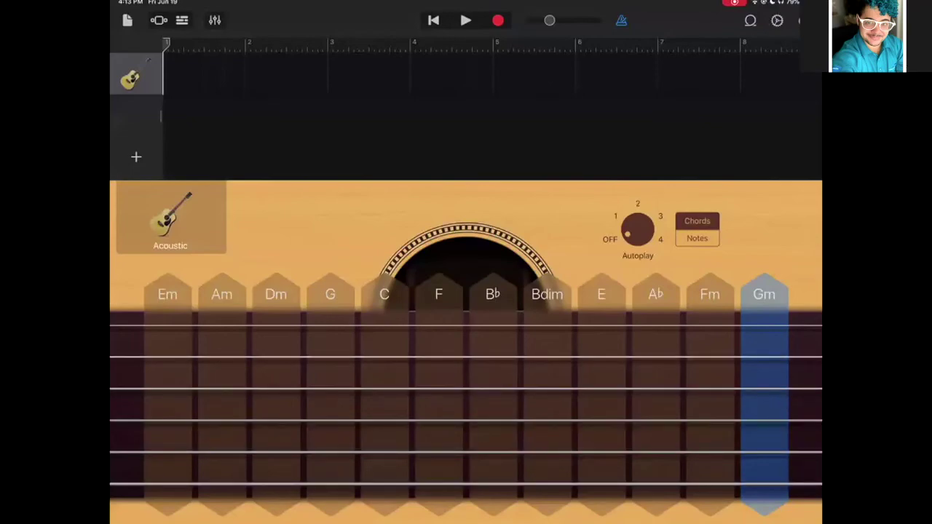
click(656, 294)
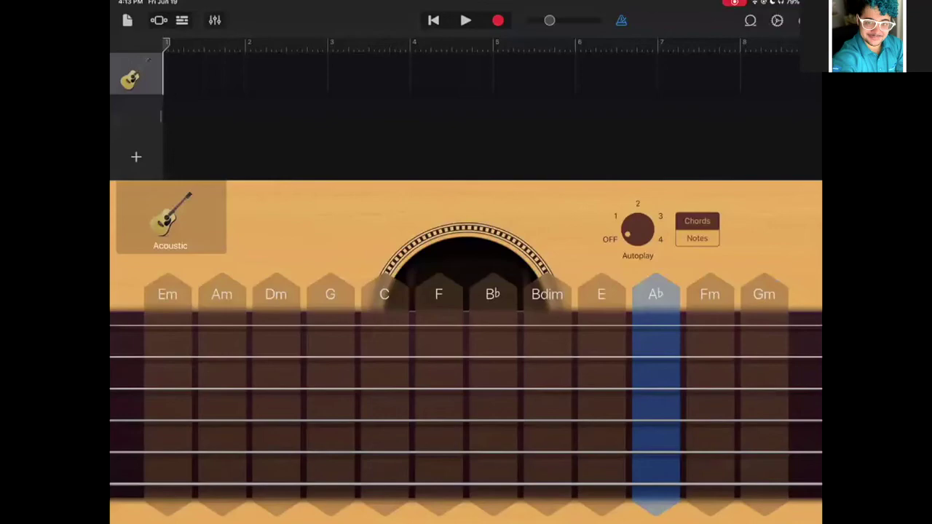
- Set the guitar's Autoplay to pattern 1 and try it with the G, F and C chords
drag(628, 234, 629, 224)
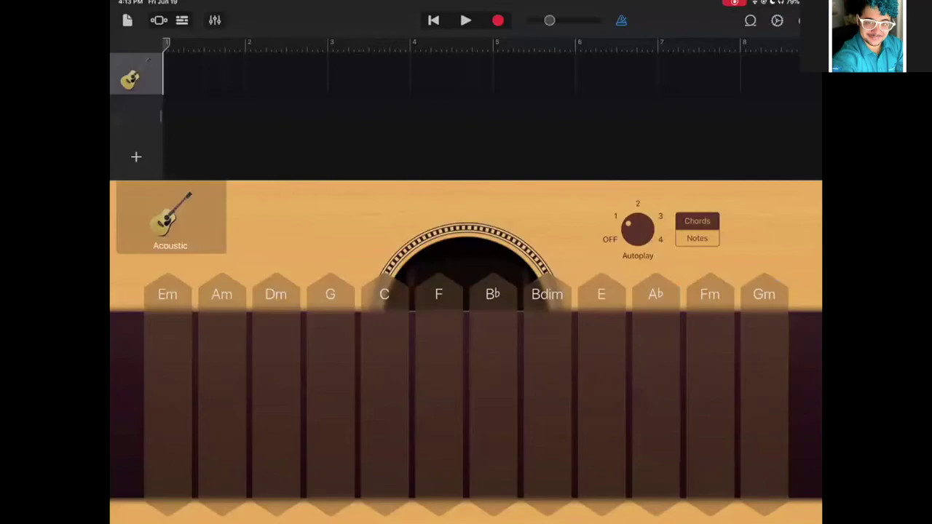
click(330, 393)
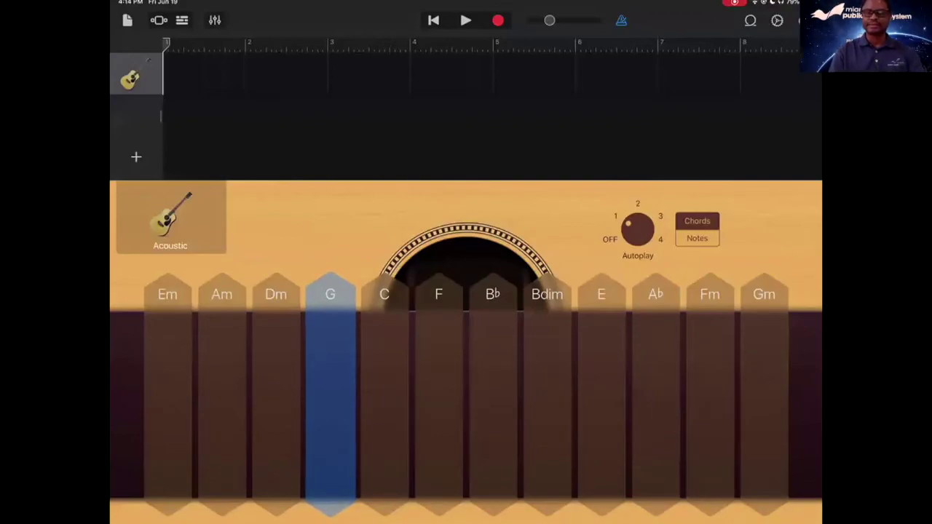
click(438, 394)
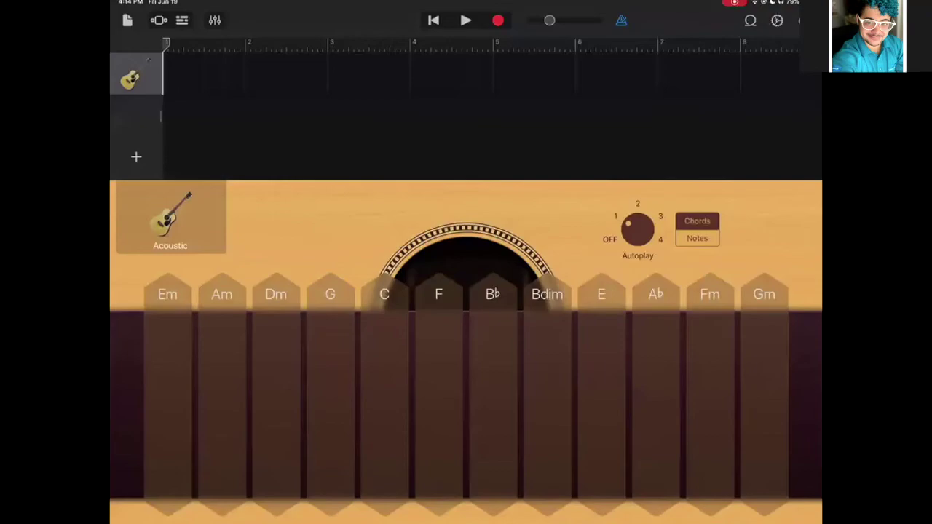
click(385, 386)
- Switch the track's instrument from the guitar to the Keyboard's Smart Piano
click(159, 20)
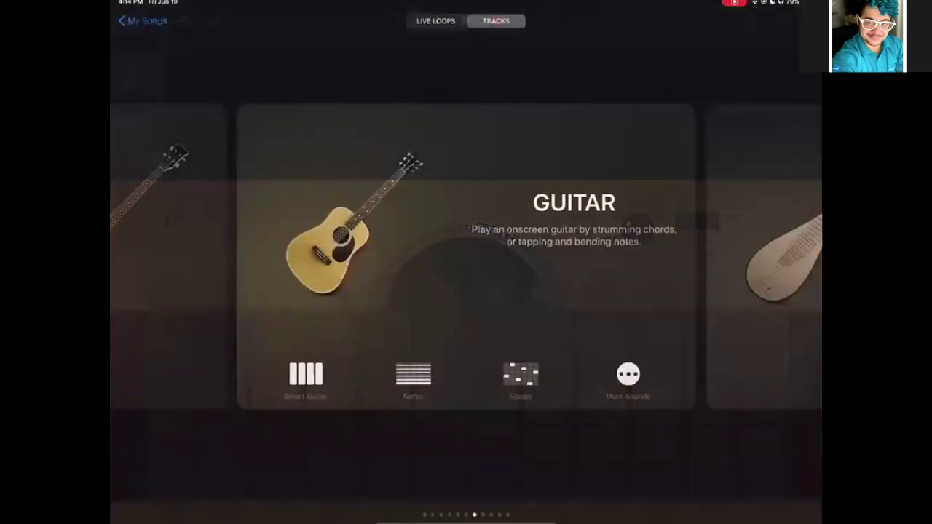
drag(328, 277, 583, 277)
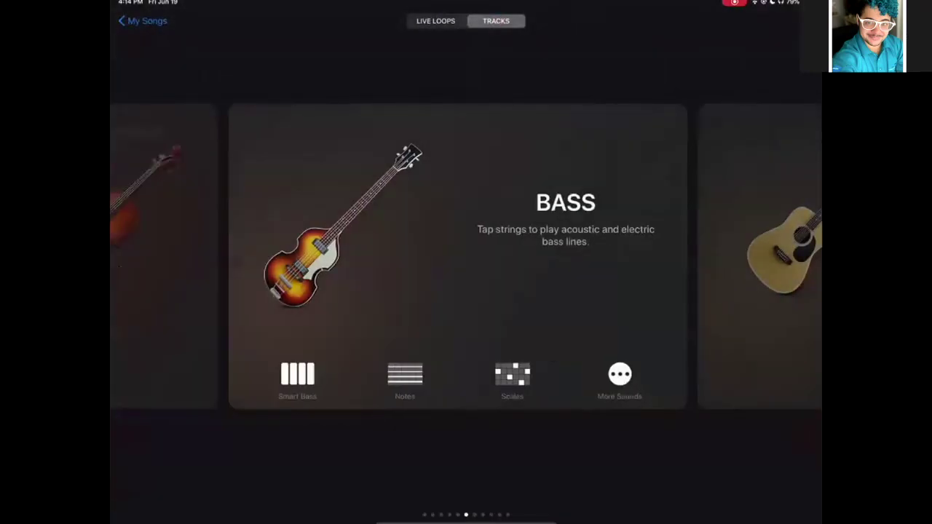
drag(328, 277, 619, 276)
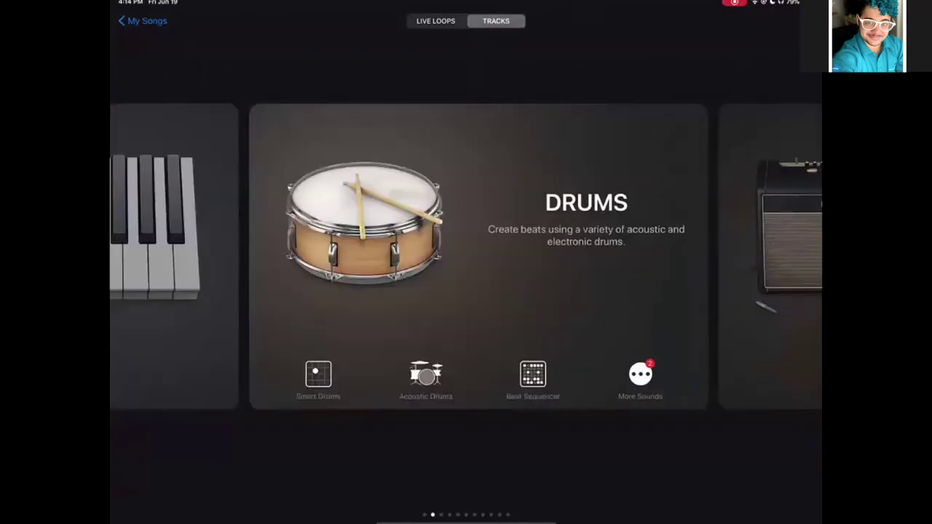
drag(328, 277, 583, 277)
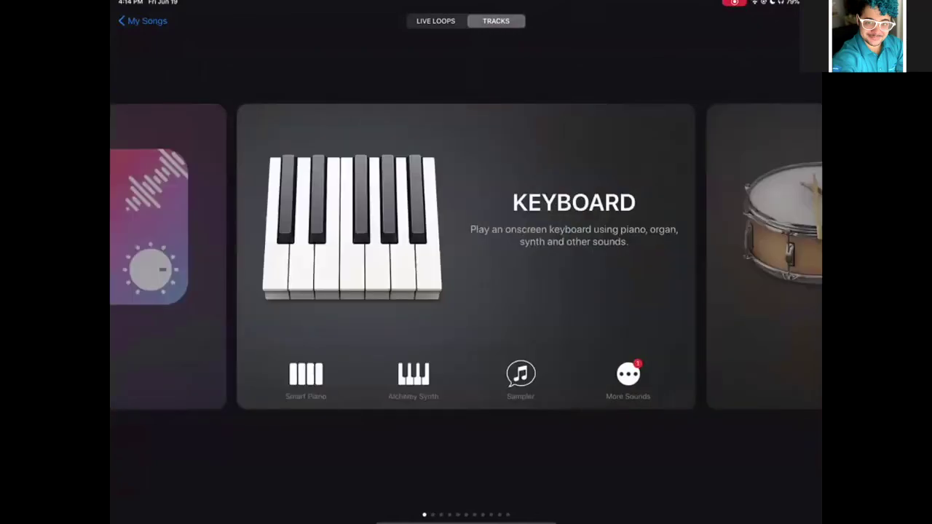
click(306, 375)
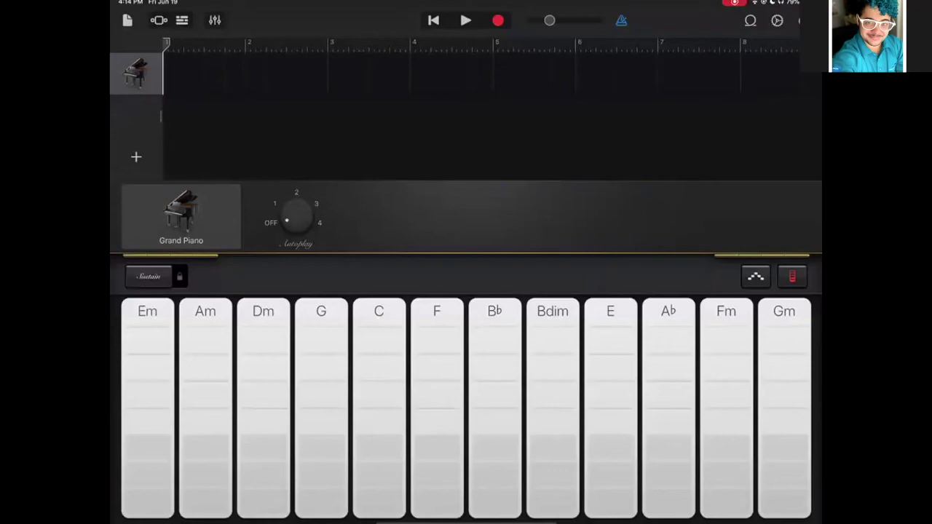
- Try Autoplay pattern 1 on the Grand Piano with the G, C, F and B♭ chords, and turn Autoplay off again
click(321, 338)
drag(295, 219, 286, 210)
click(321, 379)
click(379, 474)
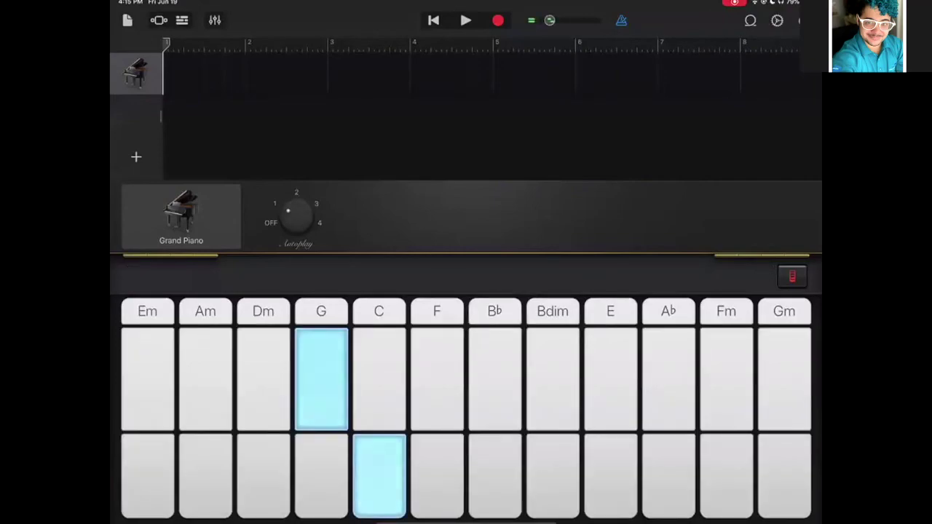
click(436, 378)
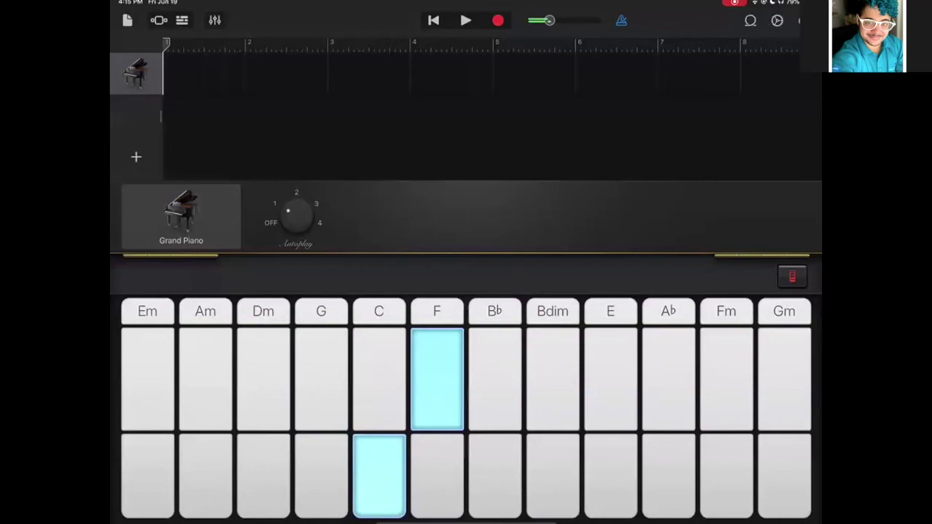
click(494, 475)
click(436, 379)
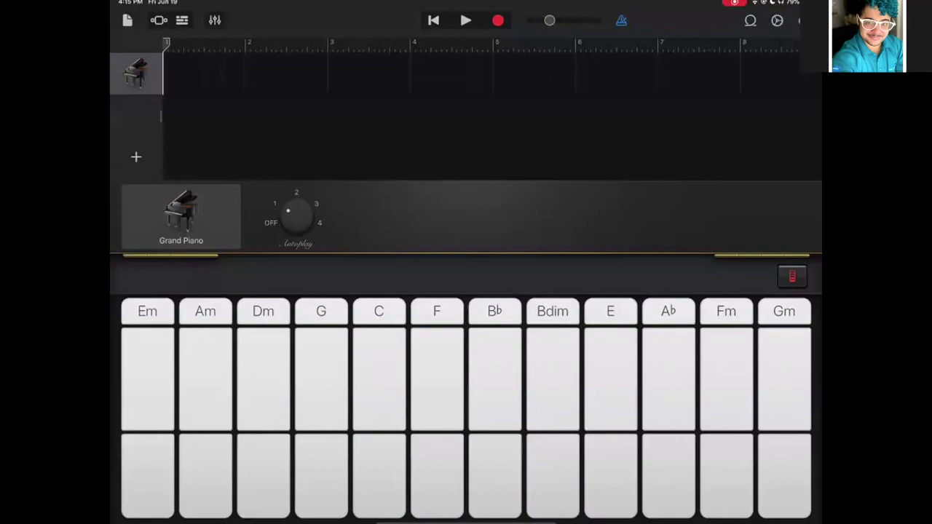
click(270, 223)
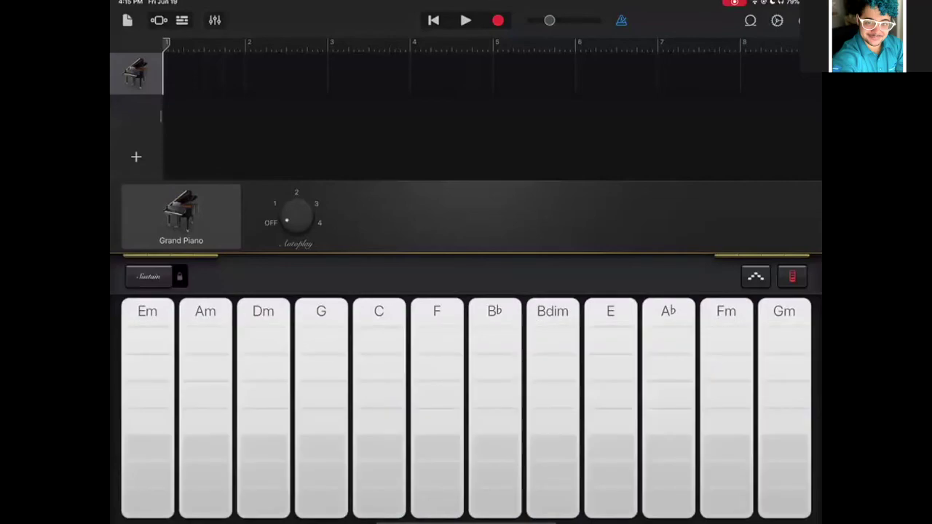
- Change the keyboard sound from Grand Piano to Arcade Synth in the FX category
click(181, 215)
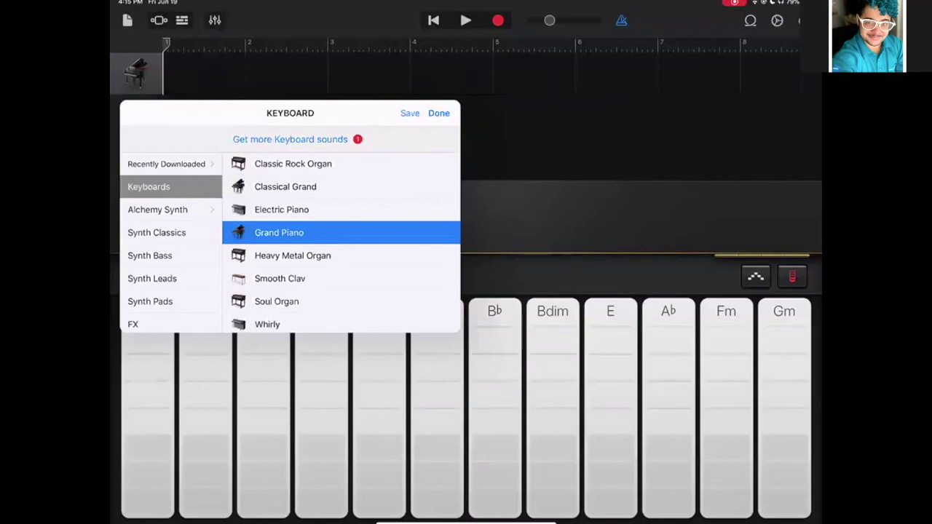
scroll(171, 241, down, 2)
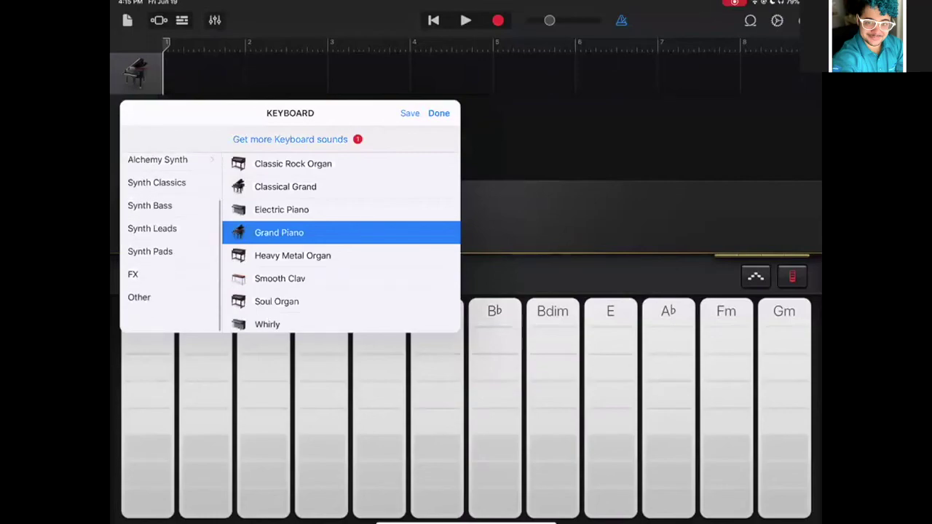
click(160, 298)
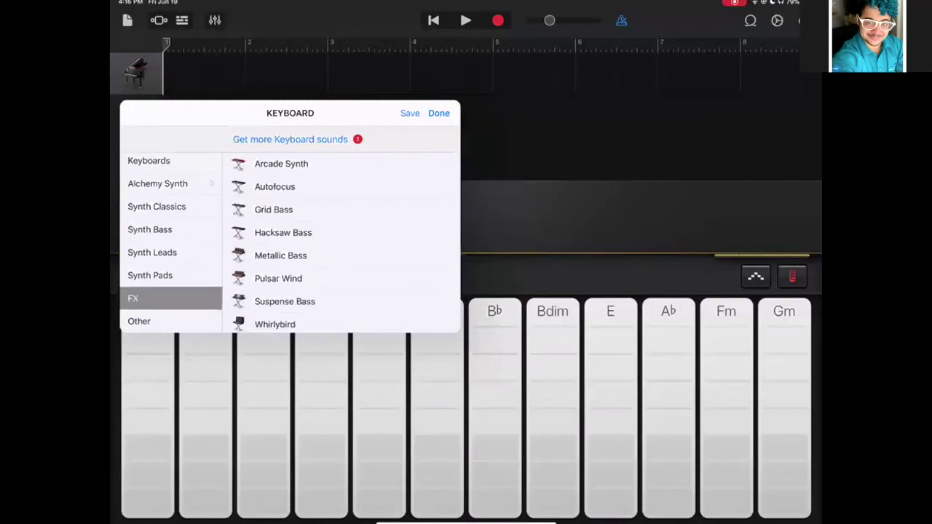
click(281, 163)
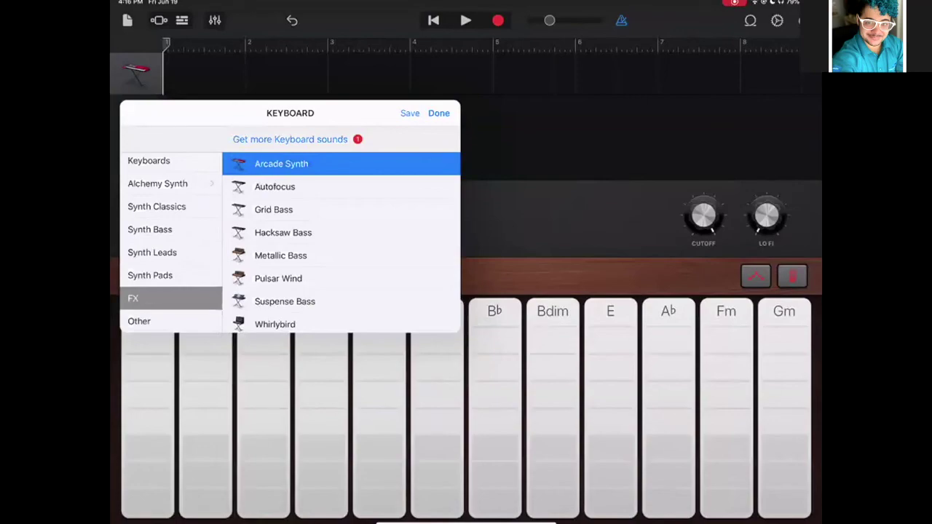
- Save the keyboard sound under the name Arcade Synth and play the F chord with it
click(411, 113)
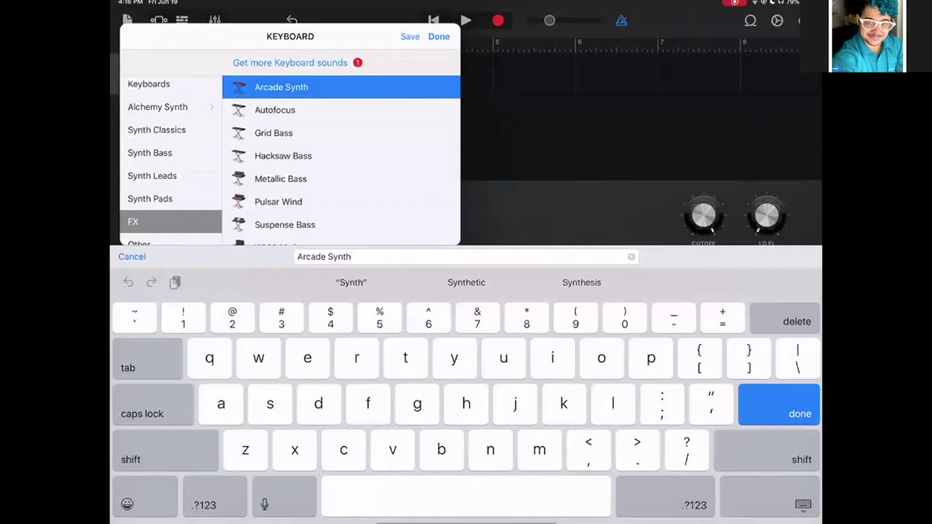
key(Return)
click(437, 366)
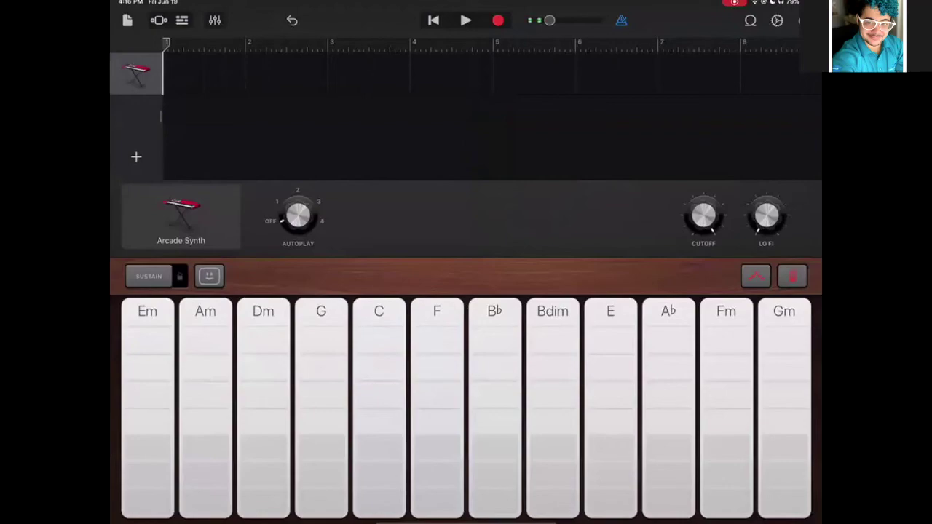
- Play the Dm and Bdim chords on the Arcade Synth and switch the instrument to Smart Drums
click(264, 423)
click(552, 395)
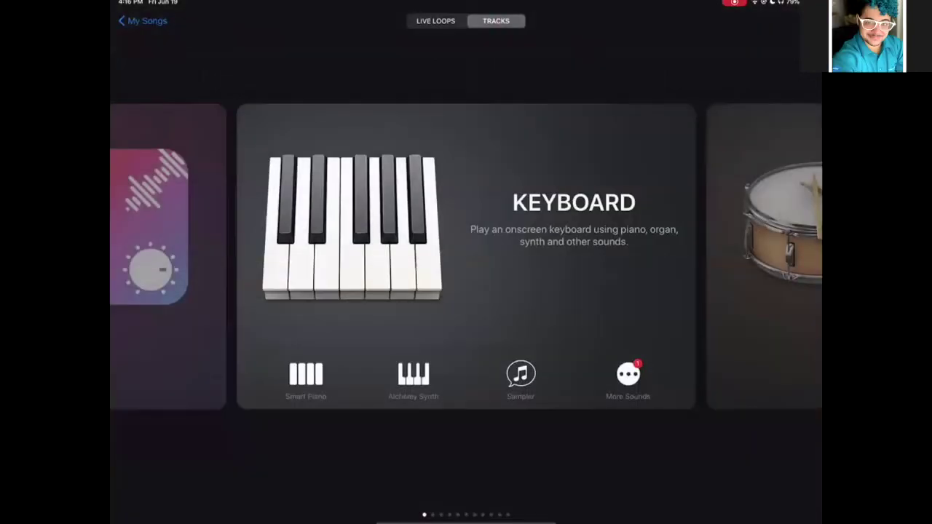
drag(553, 291, 291, 292)
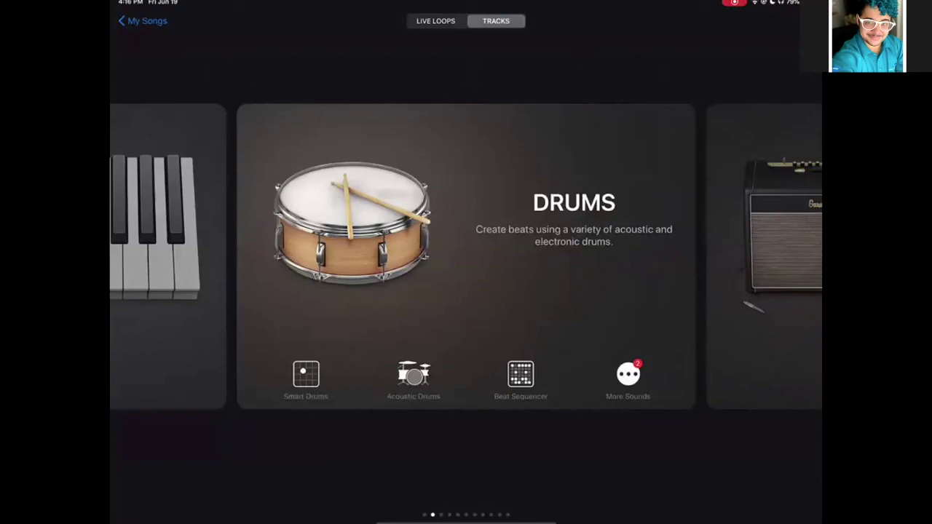
click(306, 375)
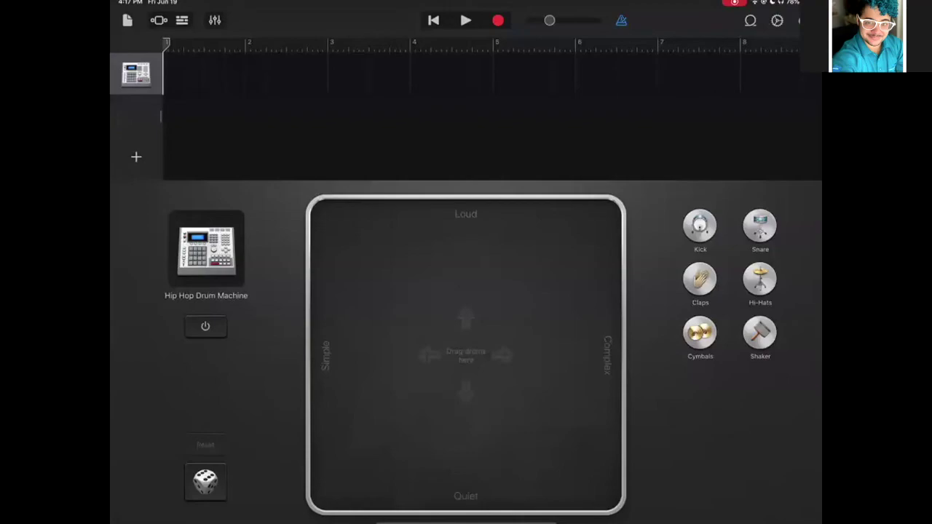
- Try the claps and kick towards Complex, the hi-hats near Simple and the cymbals near Quiet on the drum grid, and reset it
drag(700, 279, 565, 295)
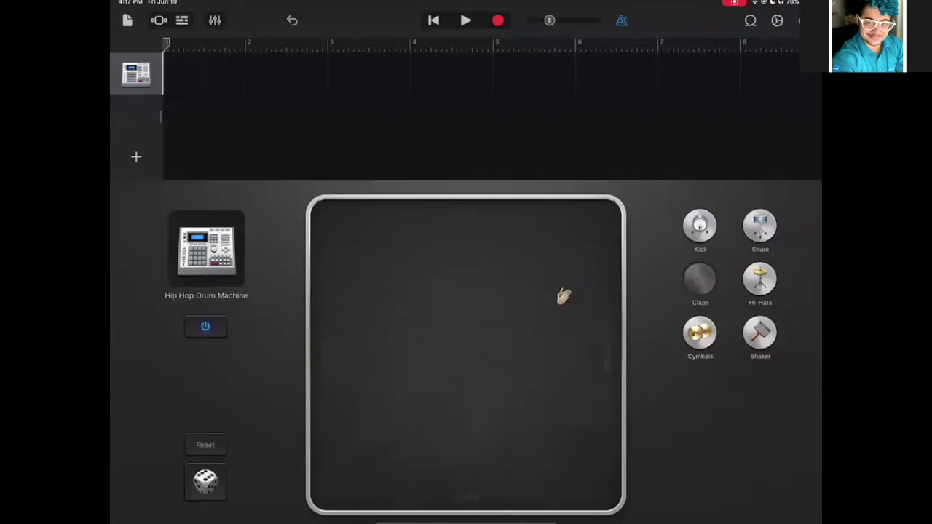
drag(700, 226, 563, 334)
drag(760, 278, 398, 241)
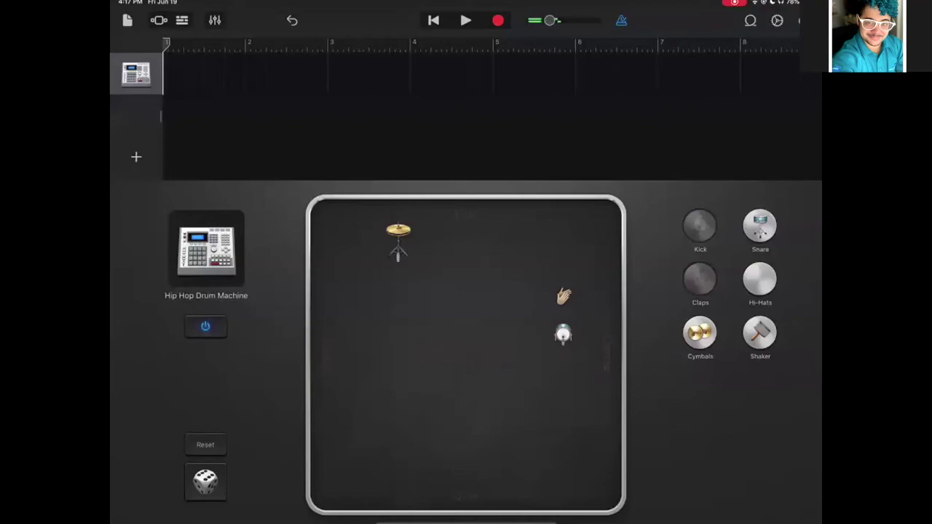
drag(398, 241, 330, 295)
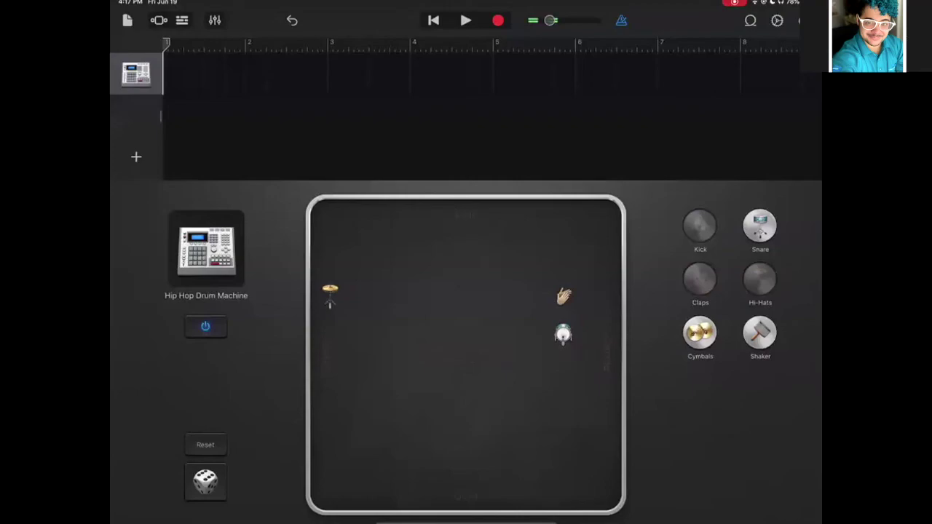
drag(700, 333, 447, 490)
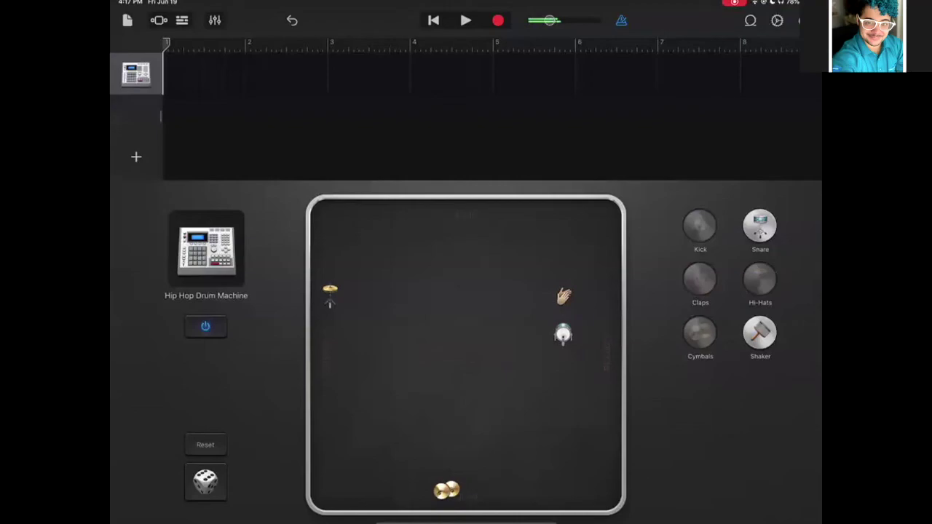
click(205, 445)
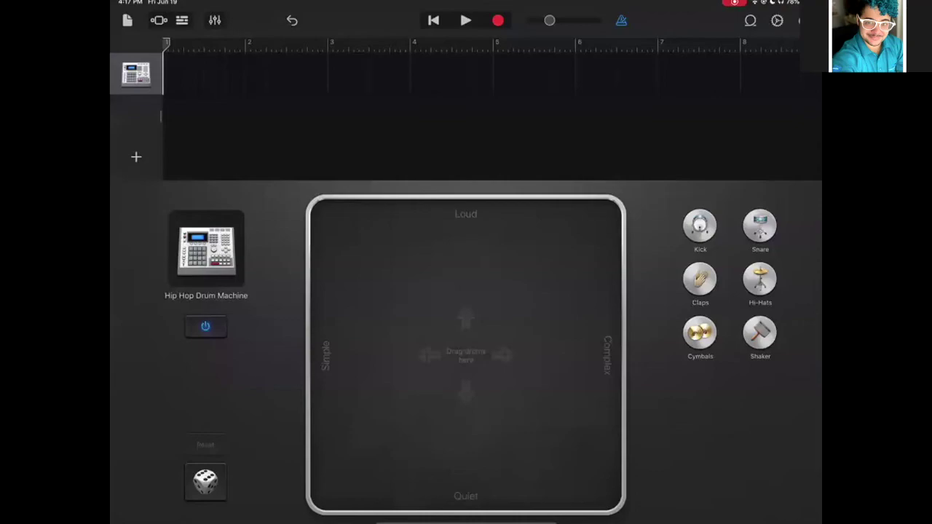
- Try three randomized beats on the Hip Hop Drum Machine and reset the drum grid
click(205, 480)
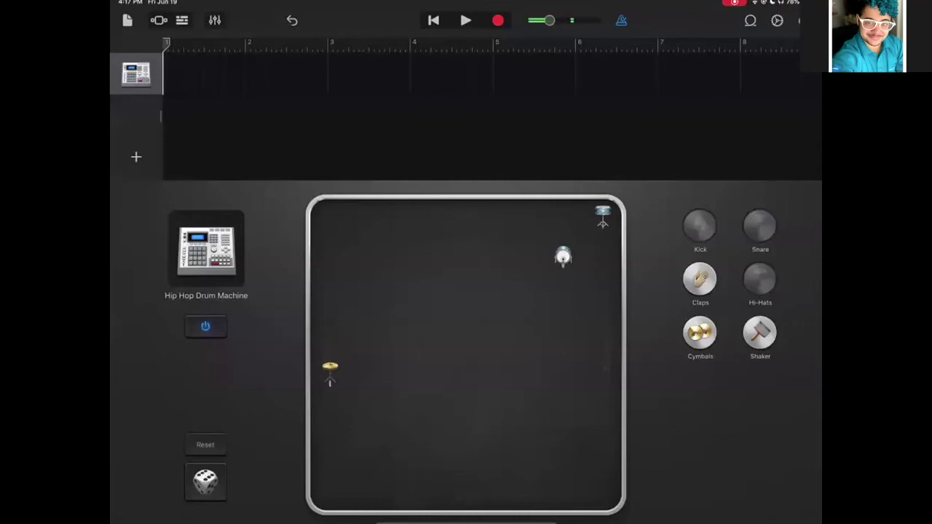
click(206, 481)
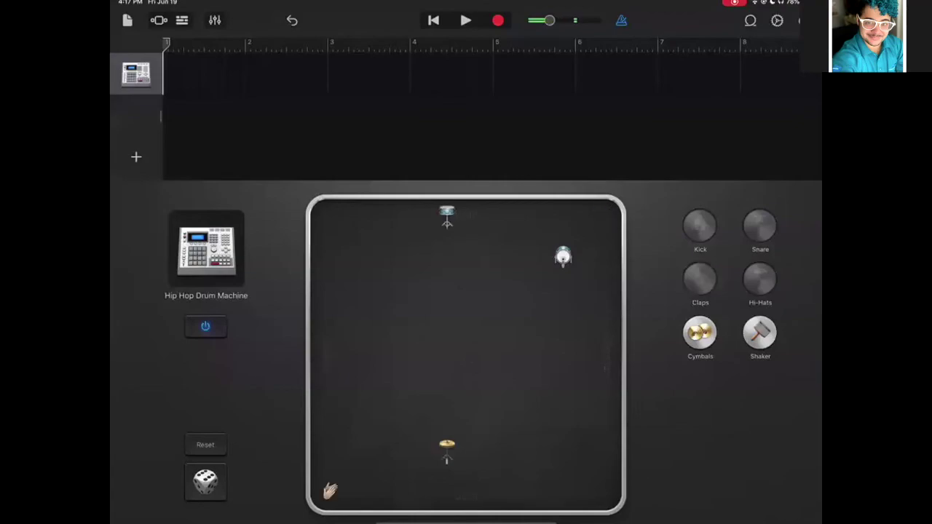
click(206, 480)
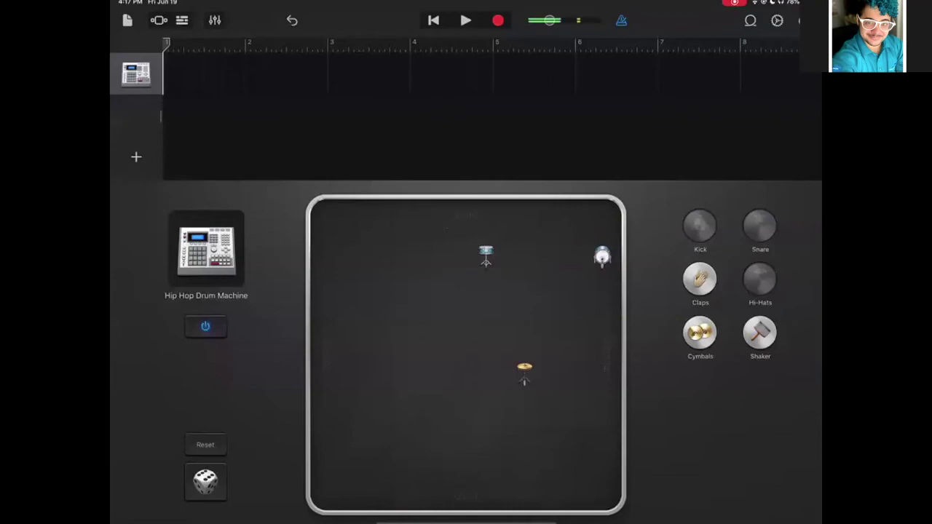
click(205, 444)
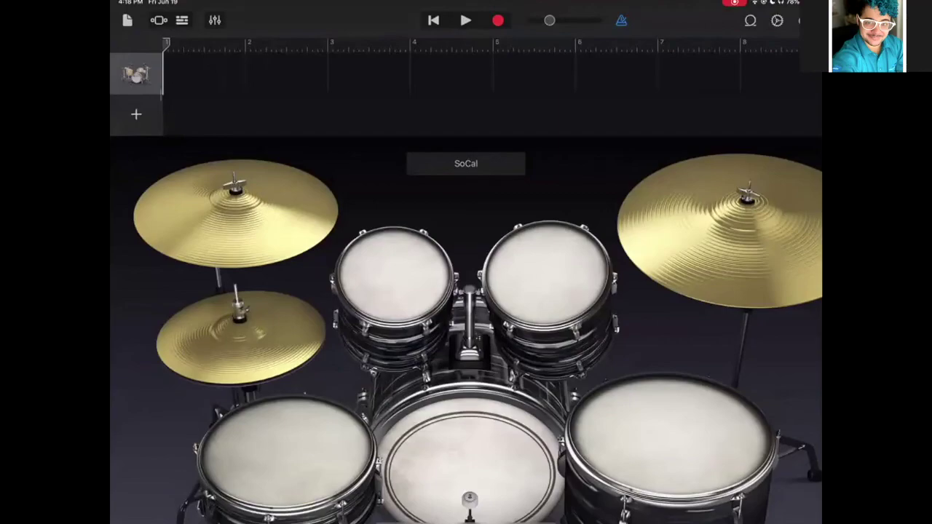
- Play the floor tom, crash cymbal and both rack toms on the SoCal acoustic drum kit
click(670, 437)
click(721, 233)
click(393, 273)
click(546, 273)
click(670, 438)
click(546, 273)
click(670, 437)
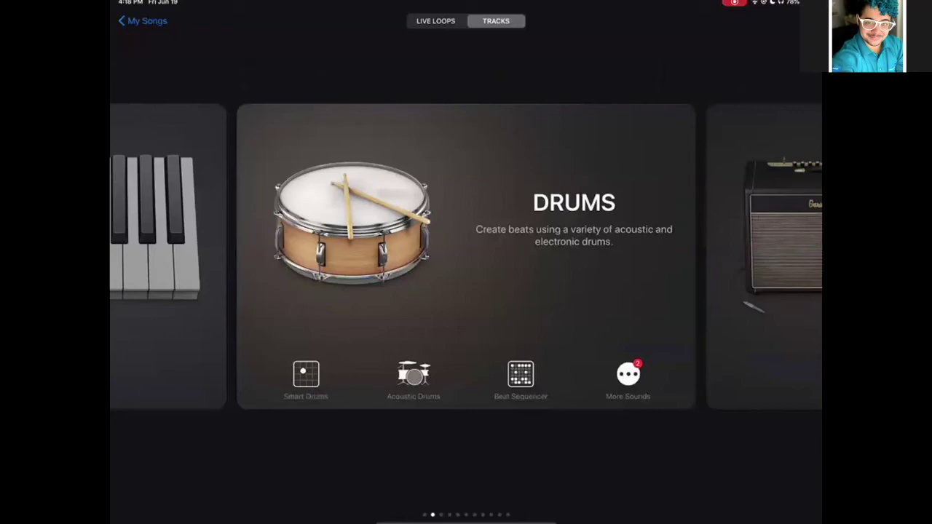
- Switch to the Beat Sequencer, start the pattern, and enable kick step 4, snare and claps step 5, and lower hi-hat step 7
click(521, 373)
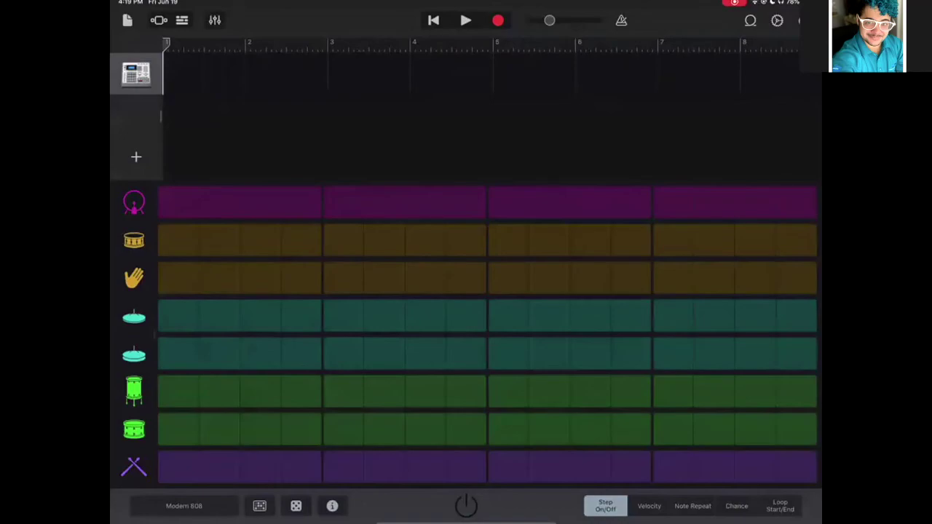
click(301, 202)
click(466, 506)
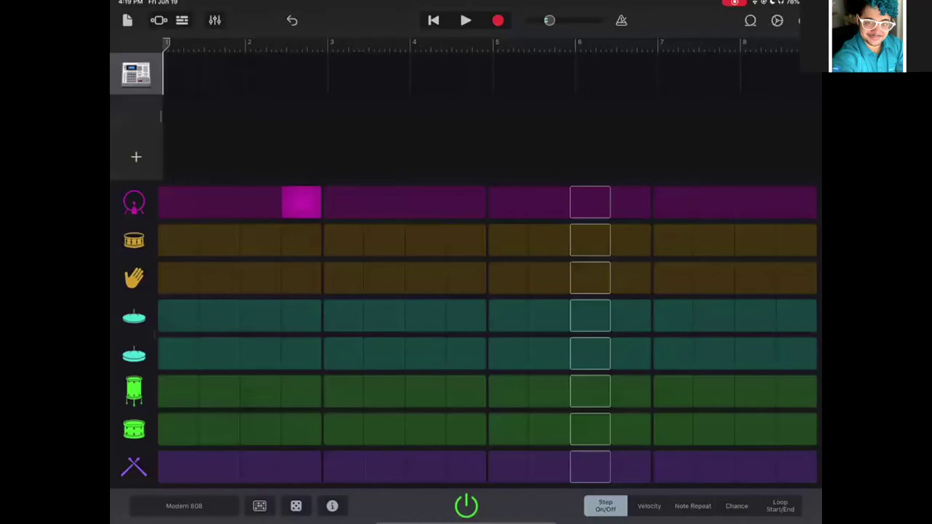
click(343, 241)
click(343, 279)
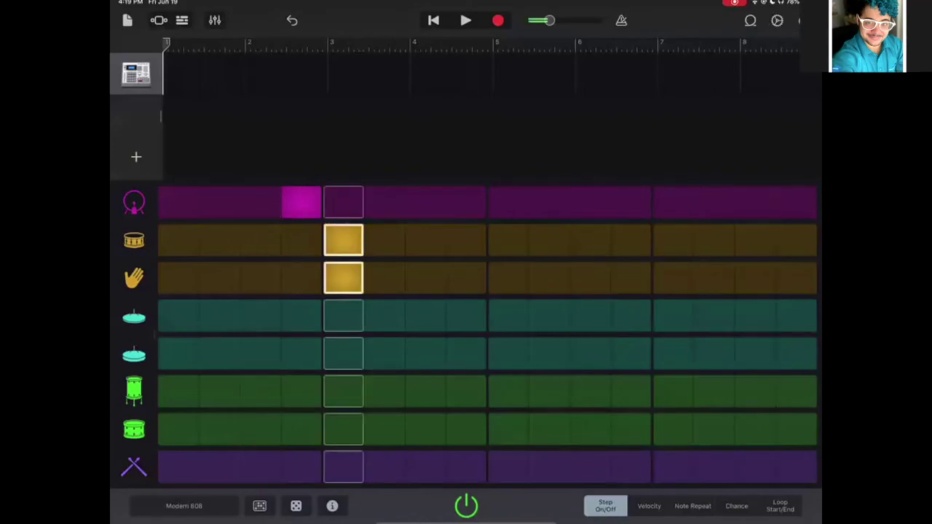
click(425, 354)
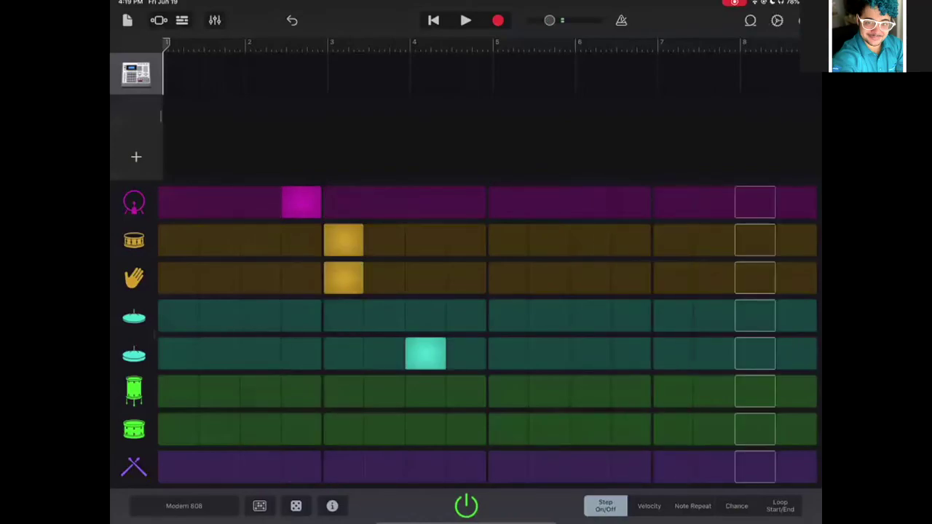
- Add the upper tom on step 9, the lower tom on step 5 and the sticks on step 7, and stop the pattern
click(508, 391)
click(343, 429)
click(425, 467)
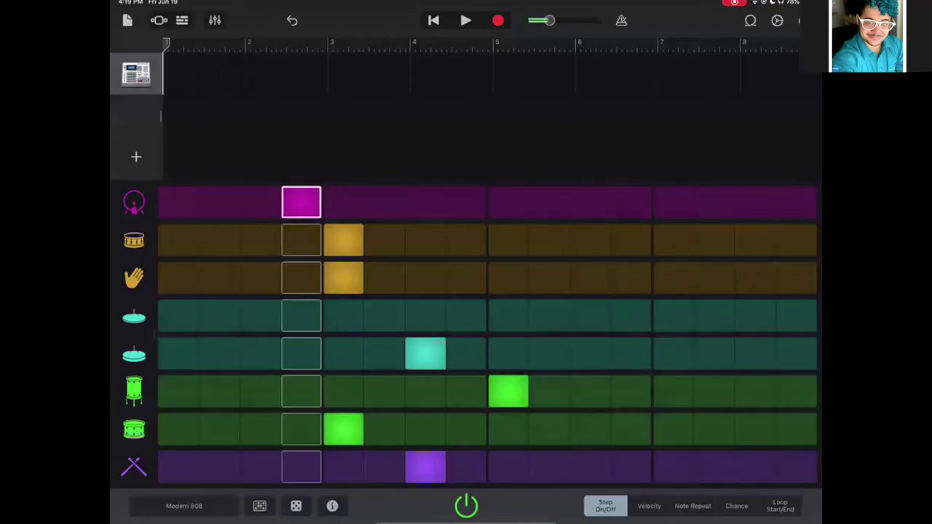
click(466, 505)
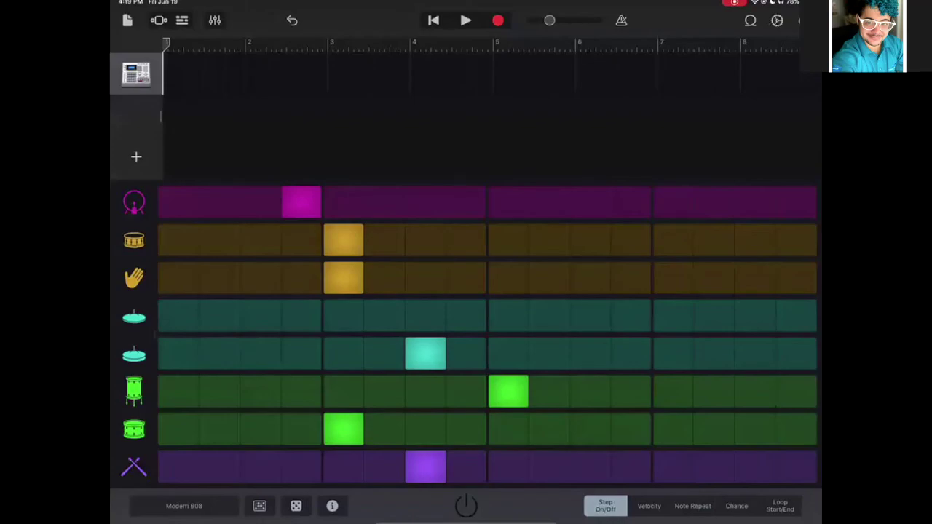
- Enable kick step 14, snare steps 12–14, claps 11–12, upper hi-hat 10–11 and lower hi-hat 9–10 in the beat pattern
click(714, 203)
drag(631, 241, 714, 240)
click(630, 278)
drag(550, 316, 590, 315)
drag(508, 353, 549, 353)
click(590, 278)
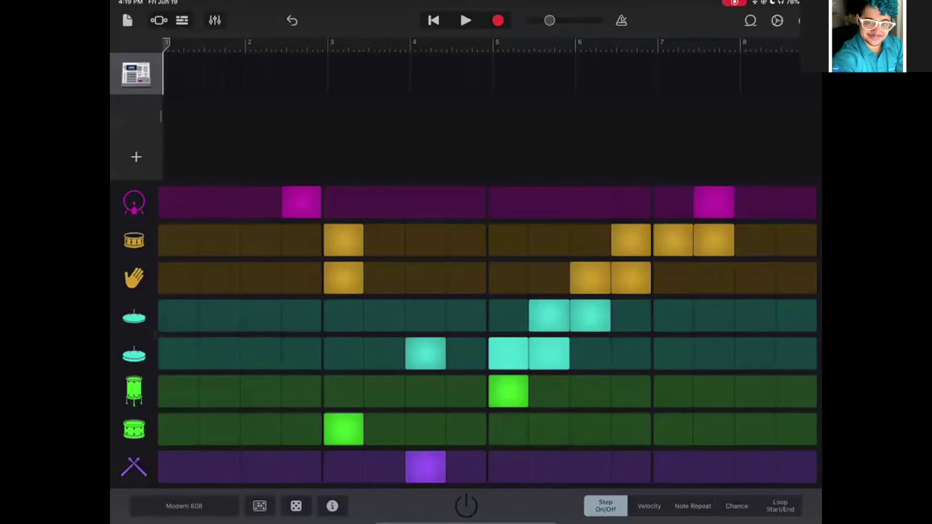
- Add snare step 2, claps 2–4, upper hi-hat 4–6, lower hi-hat 6, upper tom 7–8 and lower tom 8–9, and audition the pattern
click(219, 241)
drag(300, 315, 384, 316)
click(384, 353)
drag(219, 279, 301, 279)
drag(425, 391, 466, 391)
drag(467, 429, 509, 429)
click(466, 506)
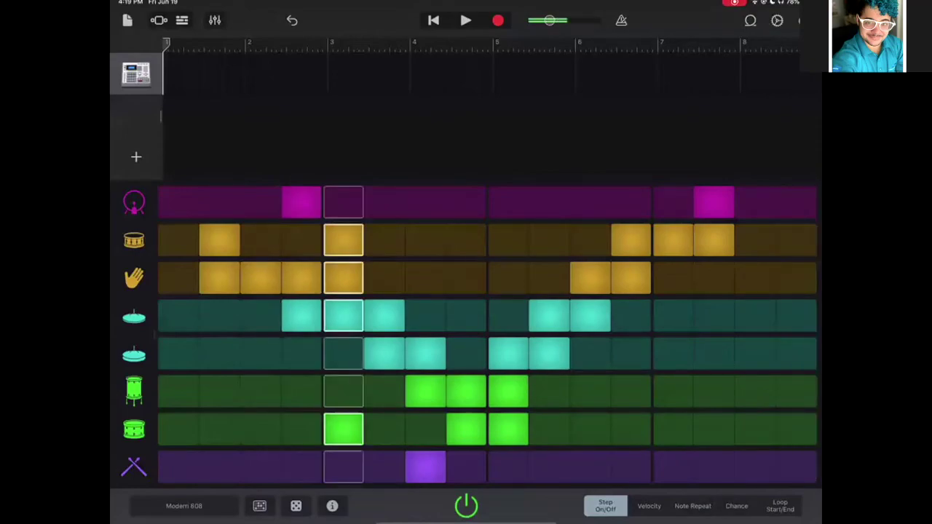
click(466, 506)
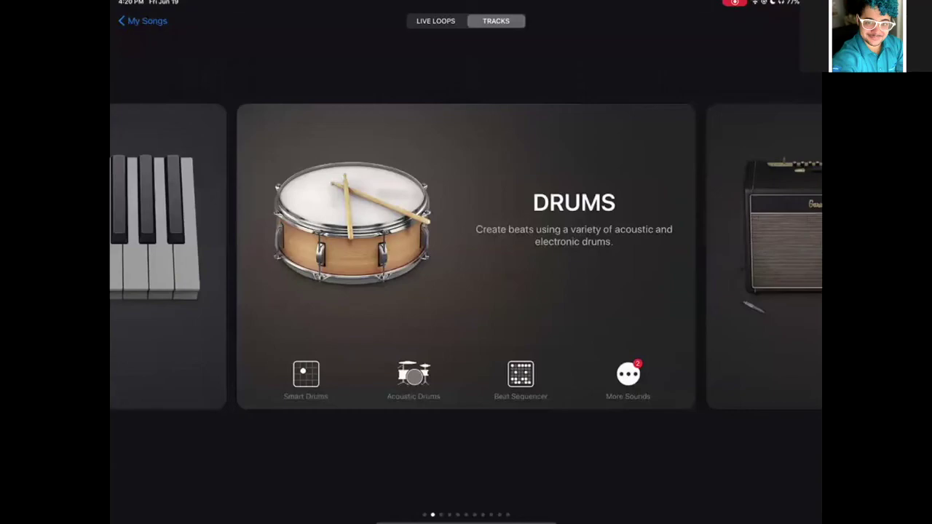
- Browse the Live Loops templates and open the Neon Dreams grid
click(436, 20)
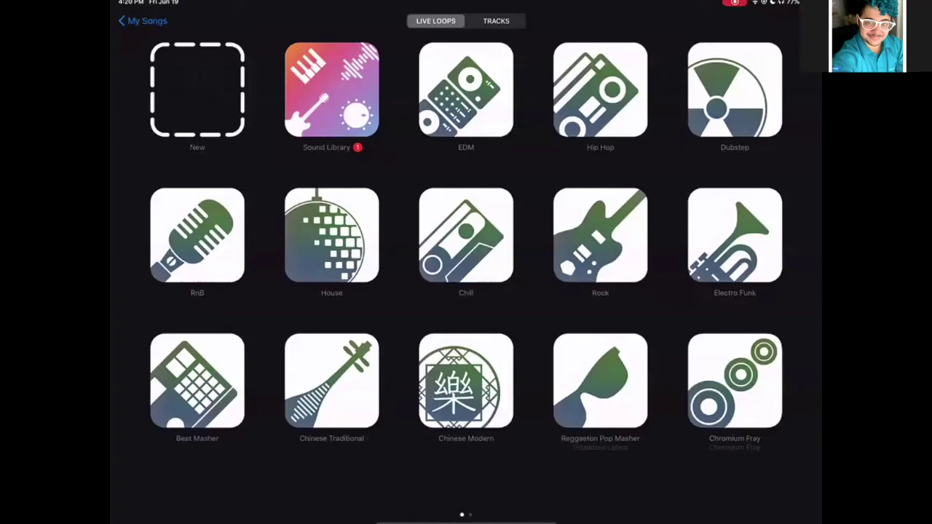
scroll(467, 246, right, 3)
scroll(466, 246, right, 5)
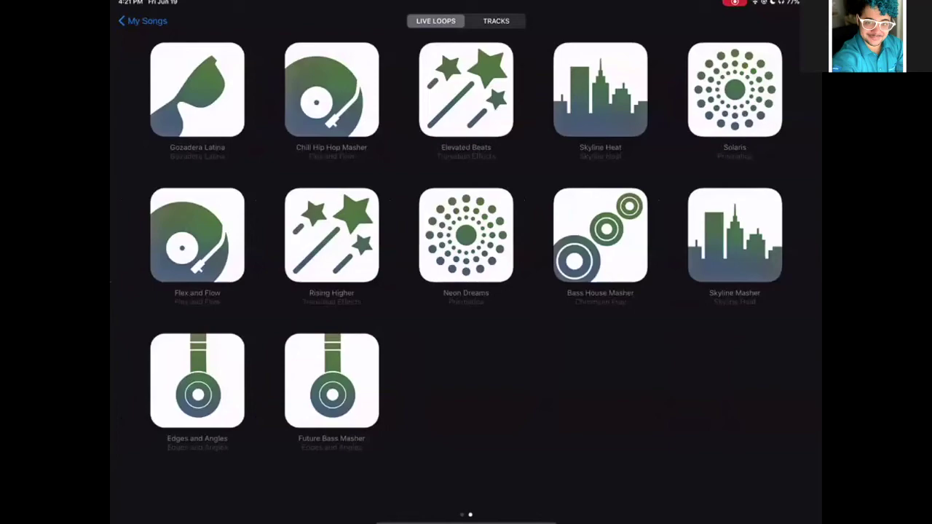
scroll(450, 246, left, 5)
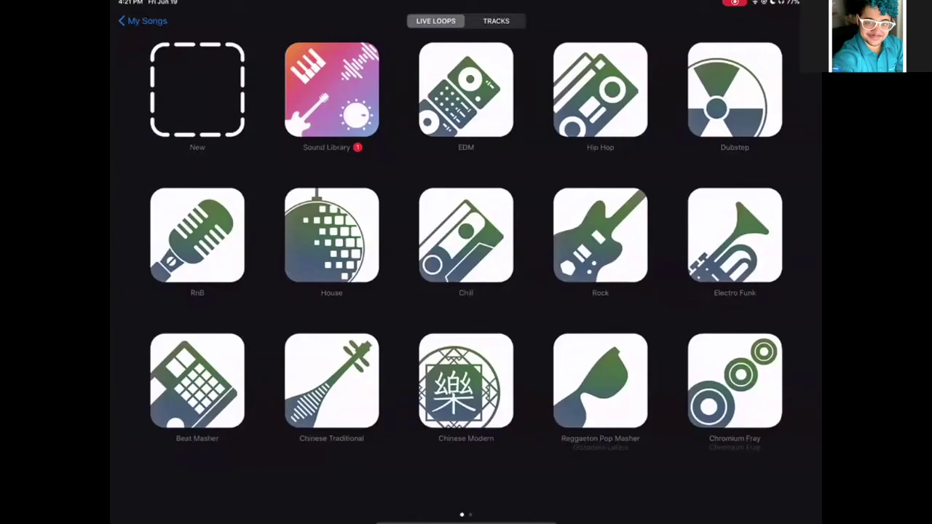
scroll(466, 246, right, 5)
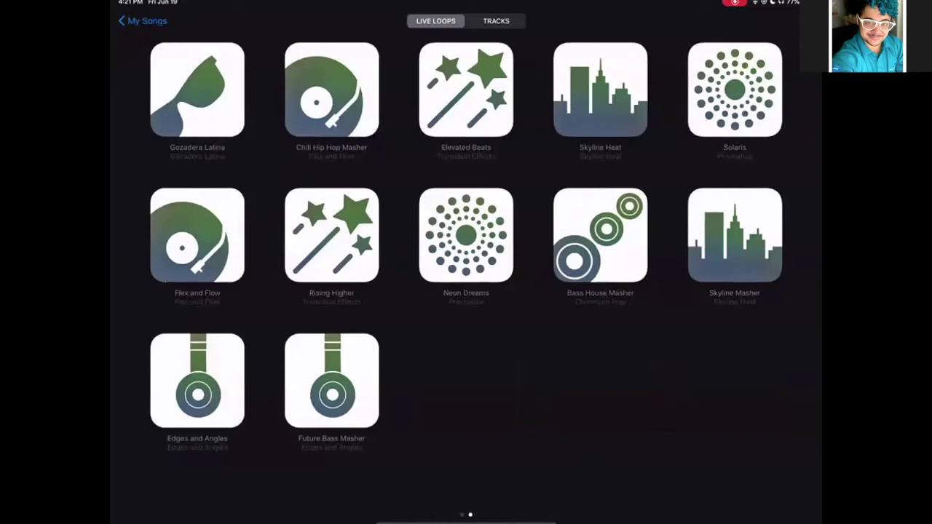
click(466, 234)
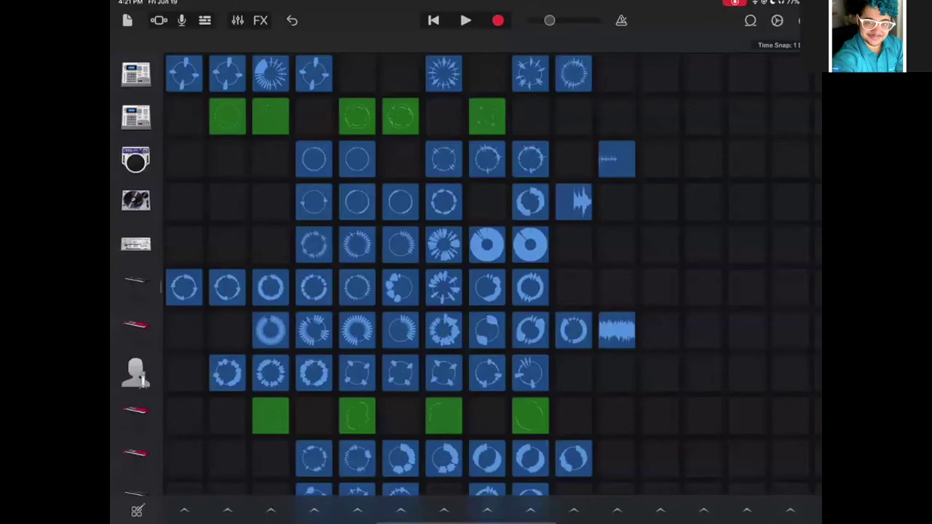
- Look over the Neon Dreams loop grid and play all the loops in column 4, followed by those in column 6
scroll(466, 284, down, 3)
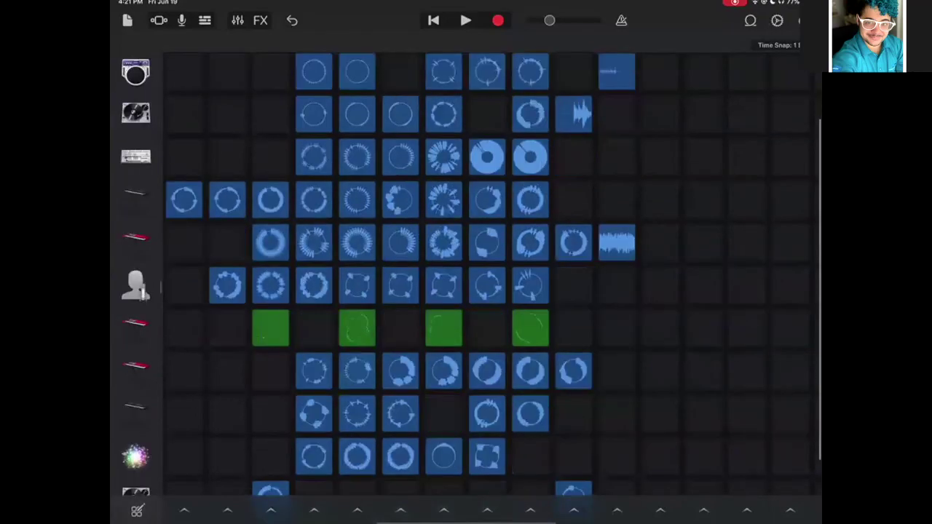
scroll(467, 284, up, 3)
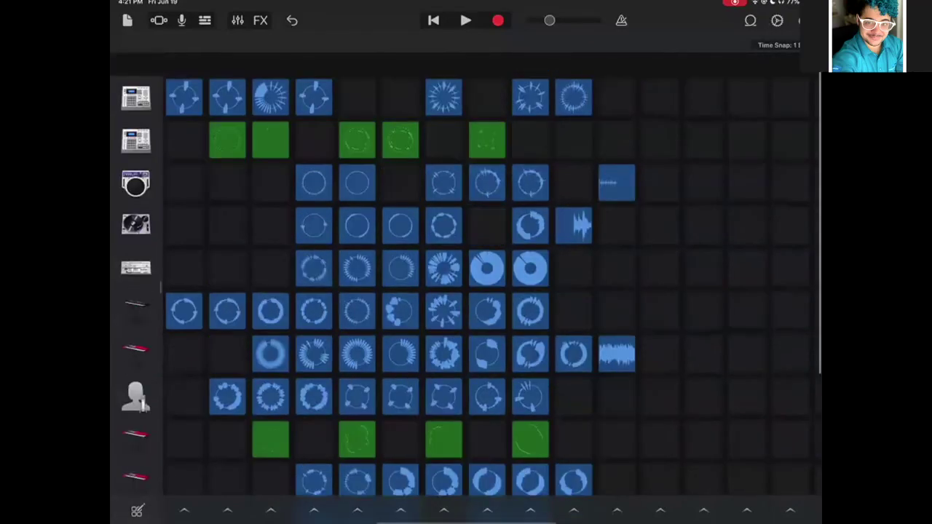
scroll(466, 284, down, 1)
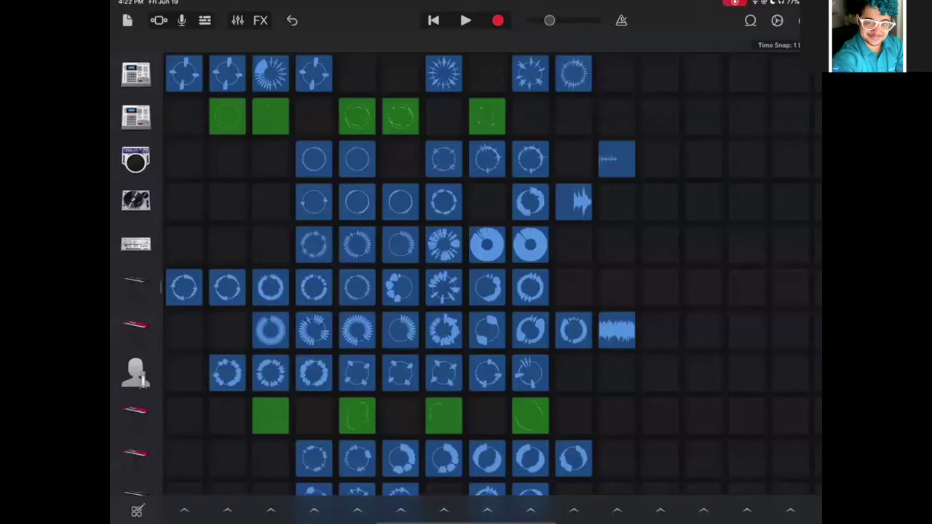
click(314, 510)
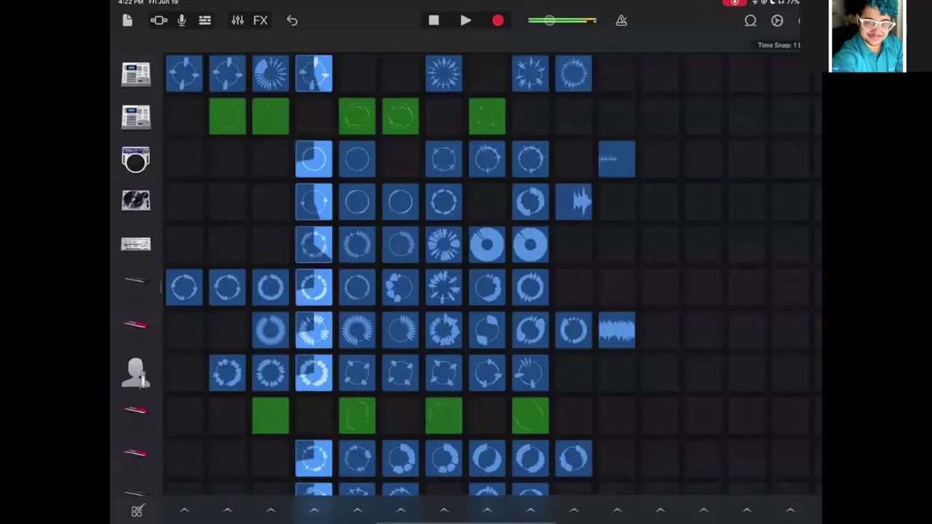
click(401, 509)
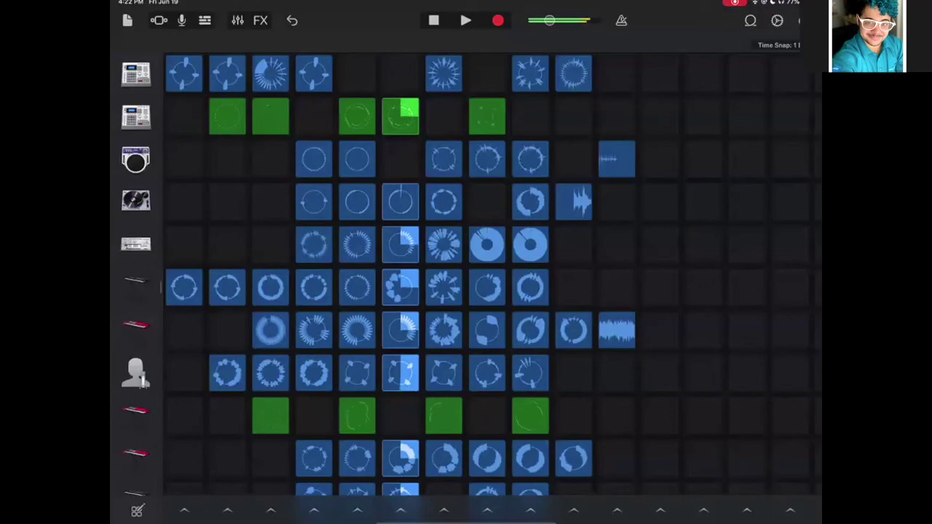
- Trigger individual loops: column 6 in row 4, column 8 in rows 5 and 2, column 5 in row 6 and column 8 in row 7
click(401, 202)
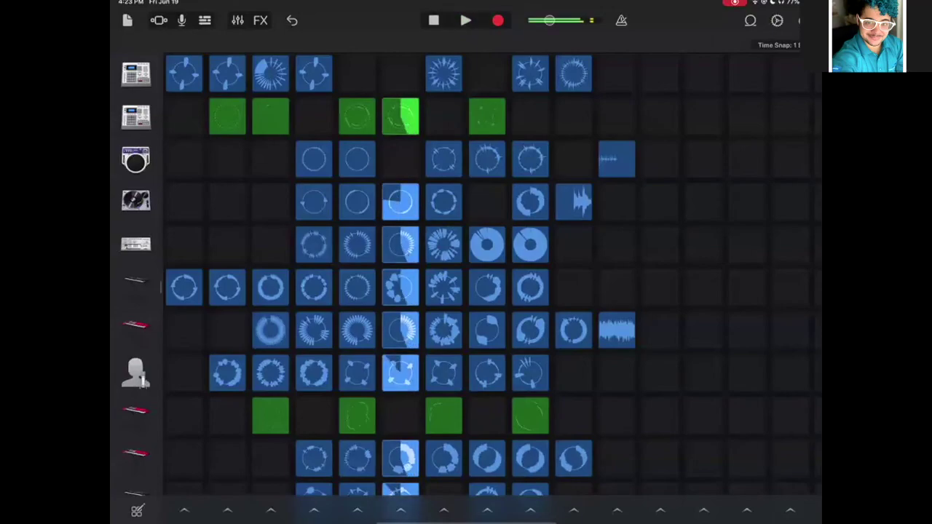
click(486, 244)
click(487, 116)
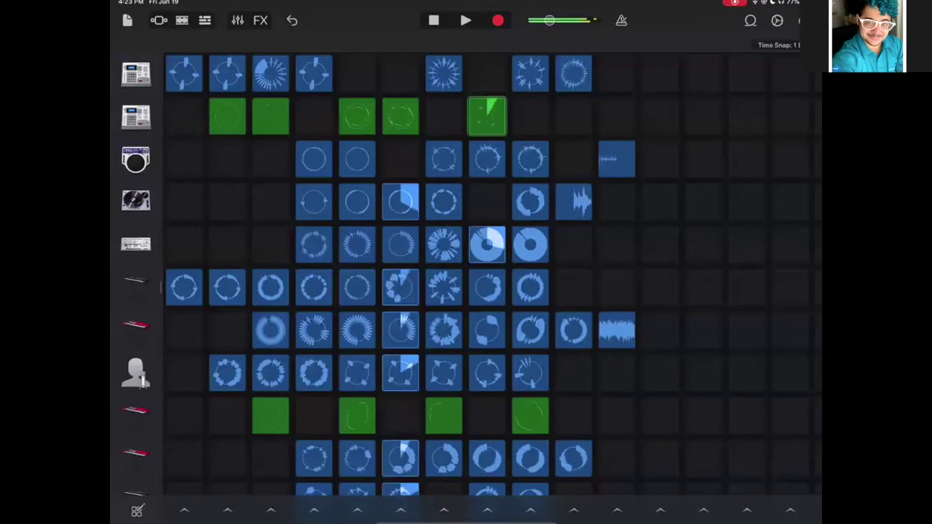
click(357, 286)
click(486, 330)
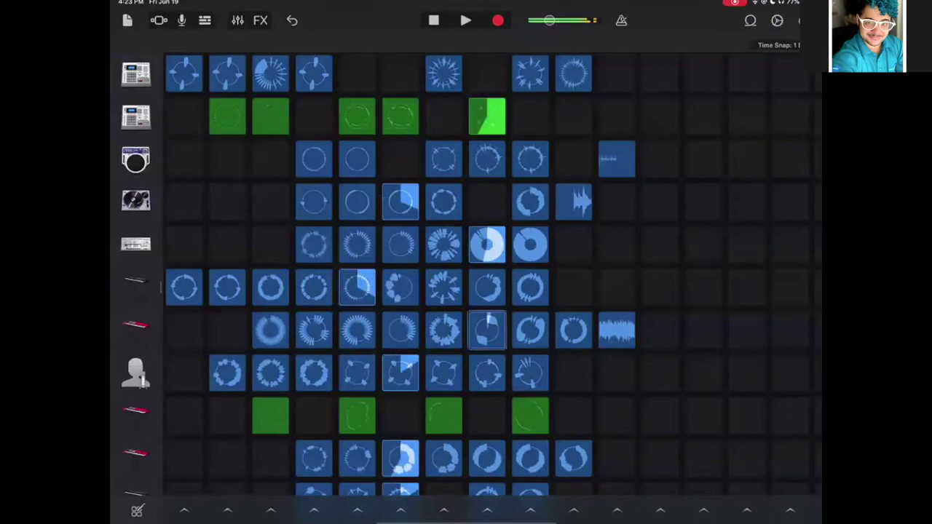
- Trigger the loop in column 5 of row 9 and record the running Live Loops performance
click(357, 415)
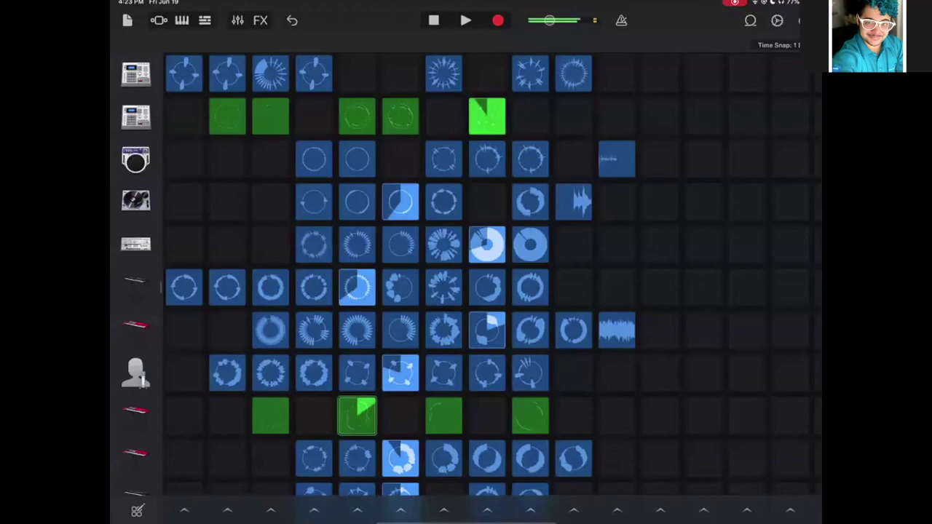
scroll(466, 277, down, 3)
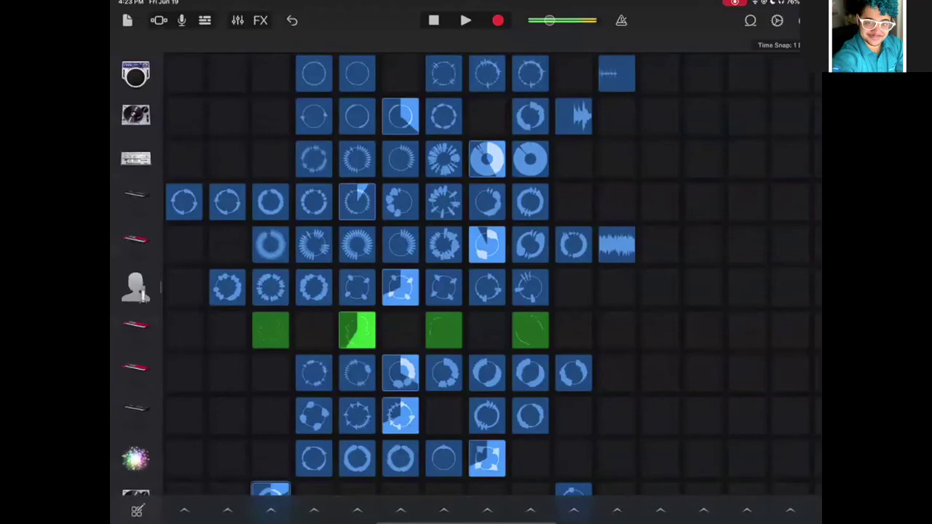
key(r)
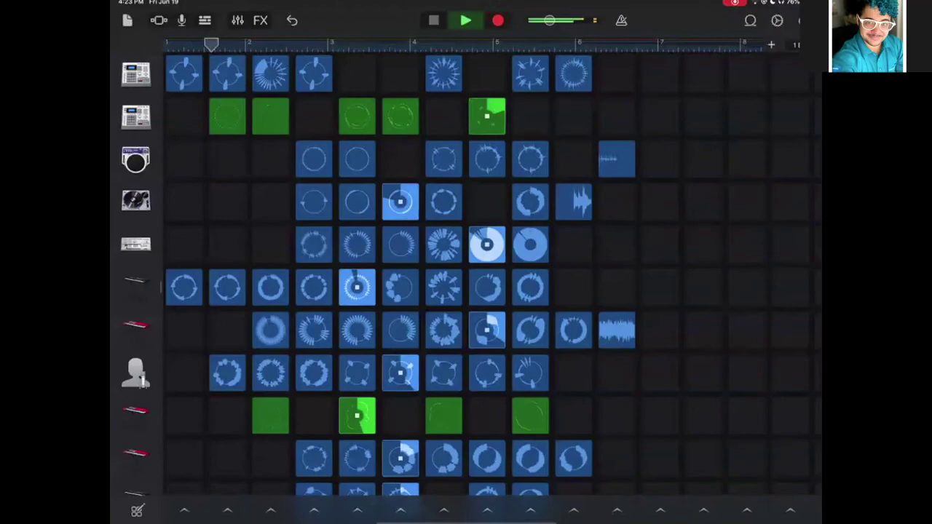
key(space)
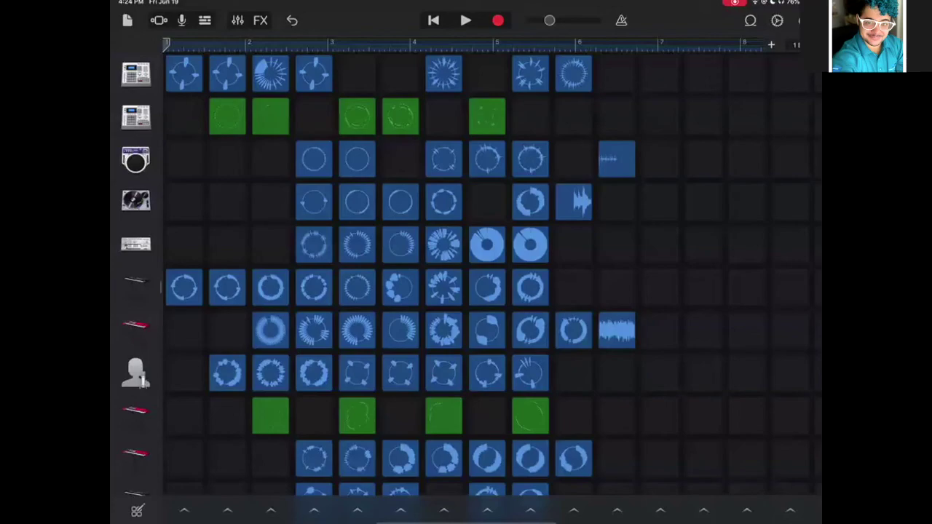
- Show the recorded performance in the tracks view and look over the regions on all tracks
click(205, 20)
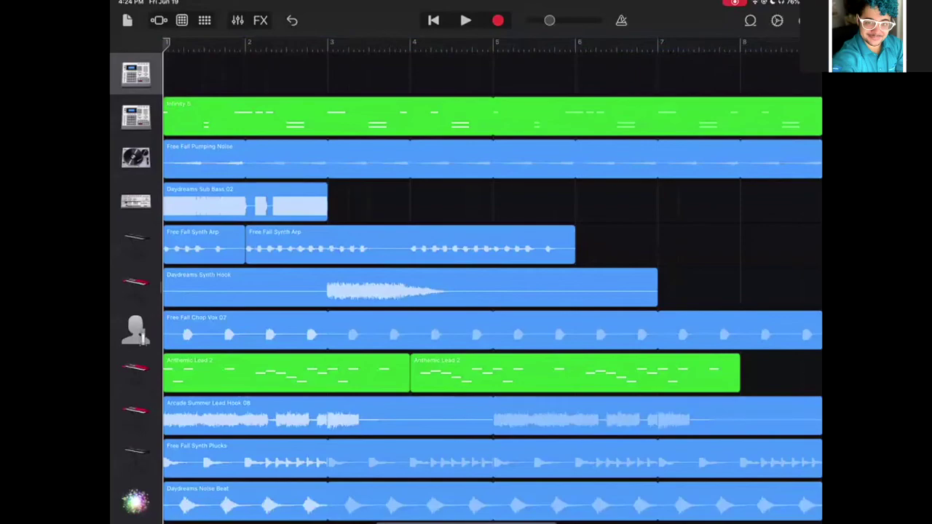
scroll(467, 291, down, 3)
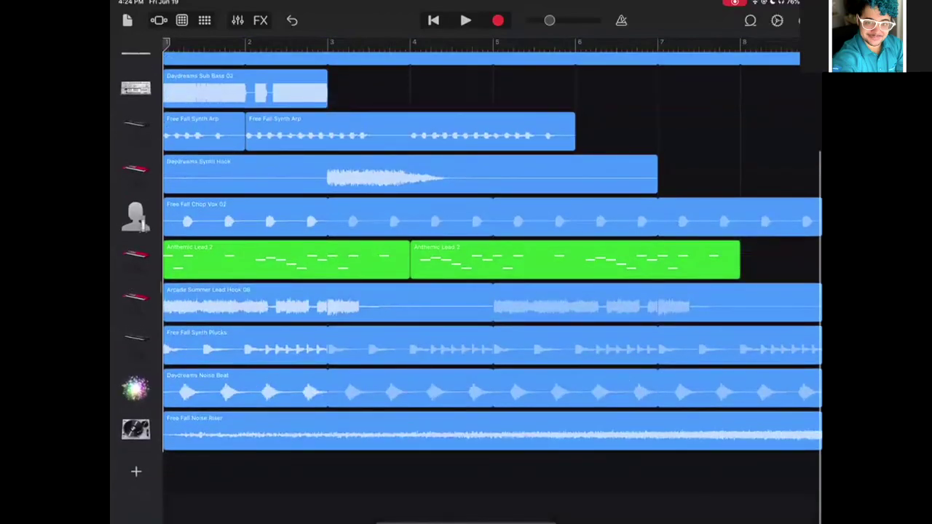
scroll(466, 291, up, 3)
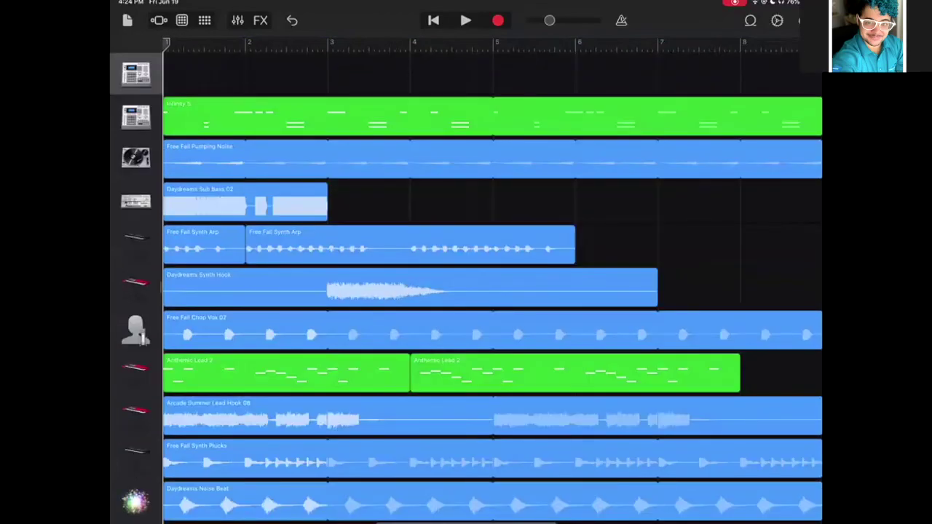
- Shorten the Infinity 5 region so that it ends shortly after bar 8
click(492, 116)
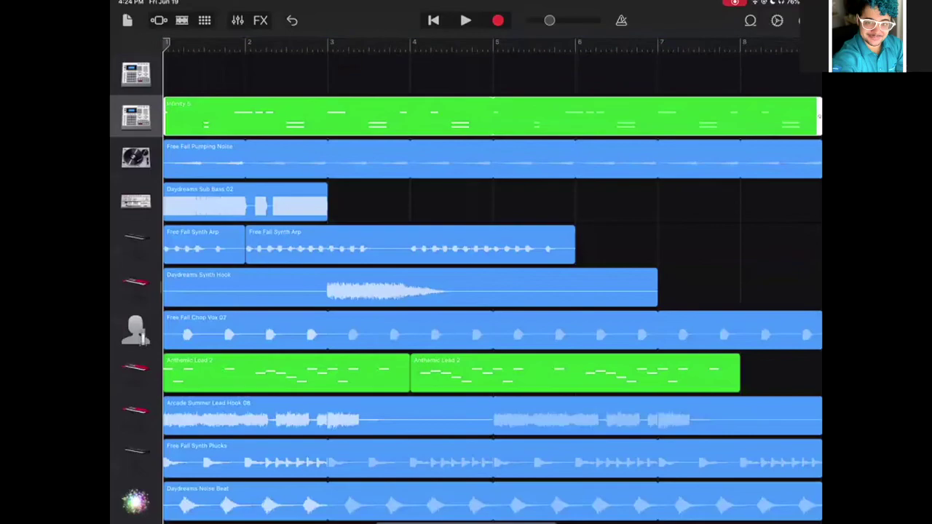
click(492, 116)
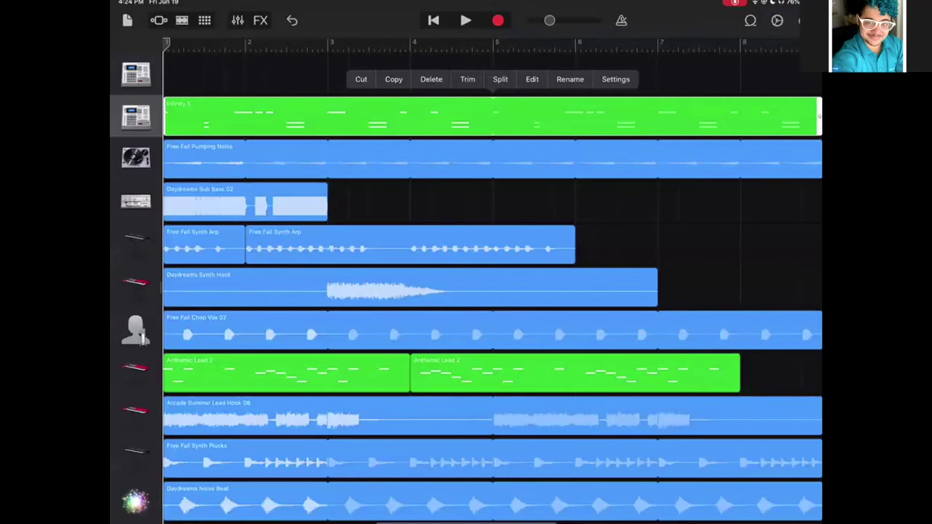
click(816, 117)
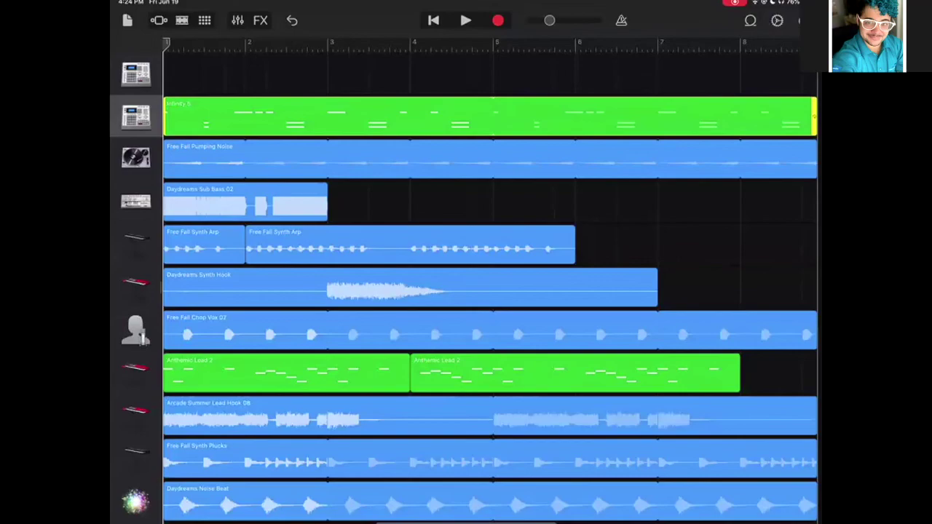
drag(816, 116, 769, 117)
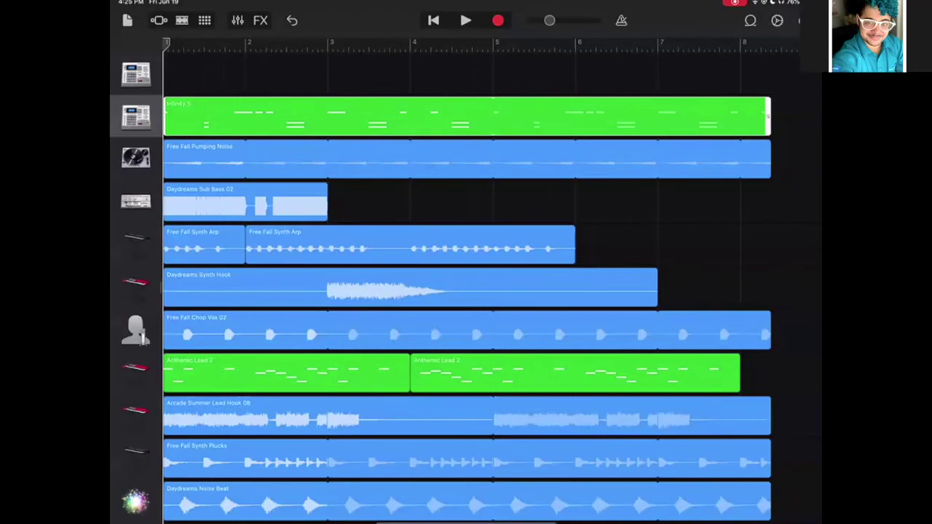
scroll(466, 291, left, 1)
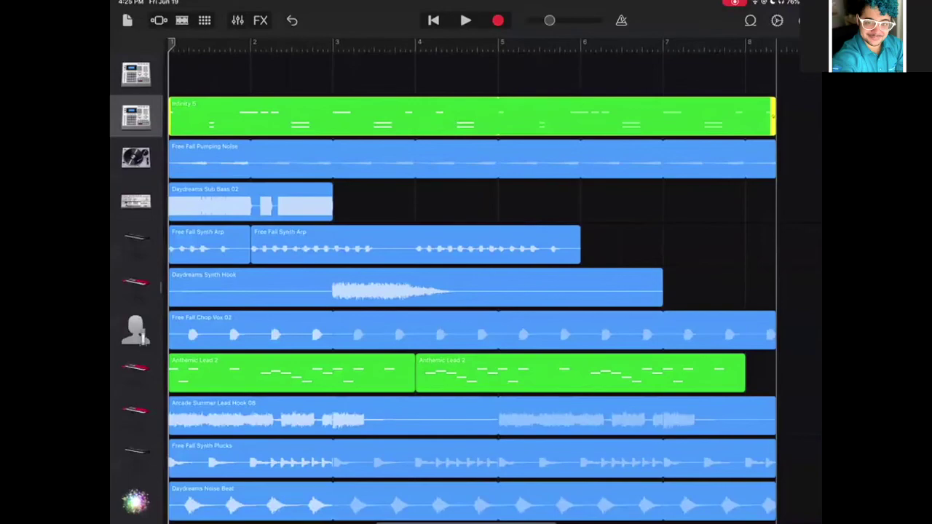
- Select the Daydreams Sub Bass 02 region, browse the Guitars category of Apple Loops and clear that filter
click(248, 206)
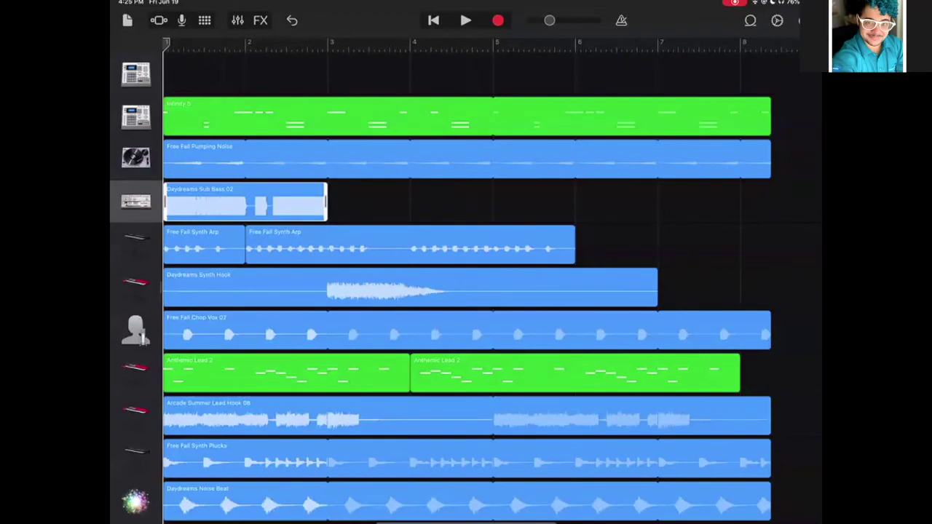
scroll(466, 291, down, 2)
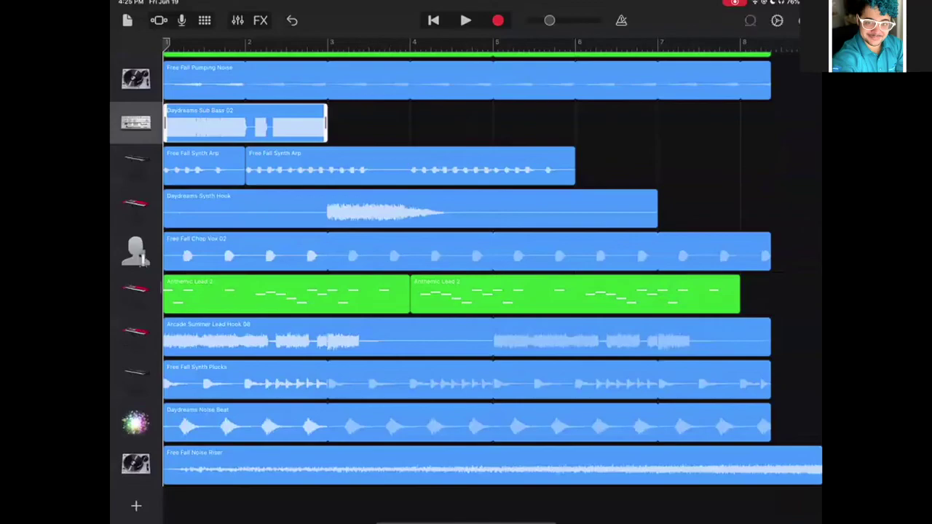
click(750, 20)
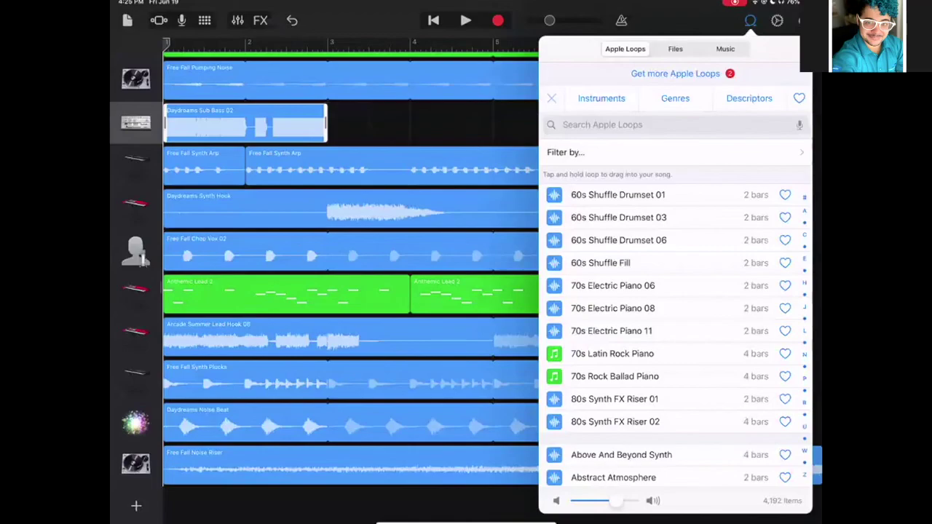
click(602, 98)
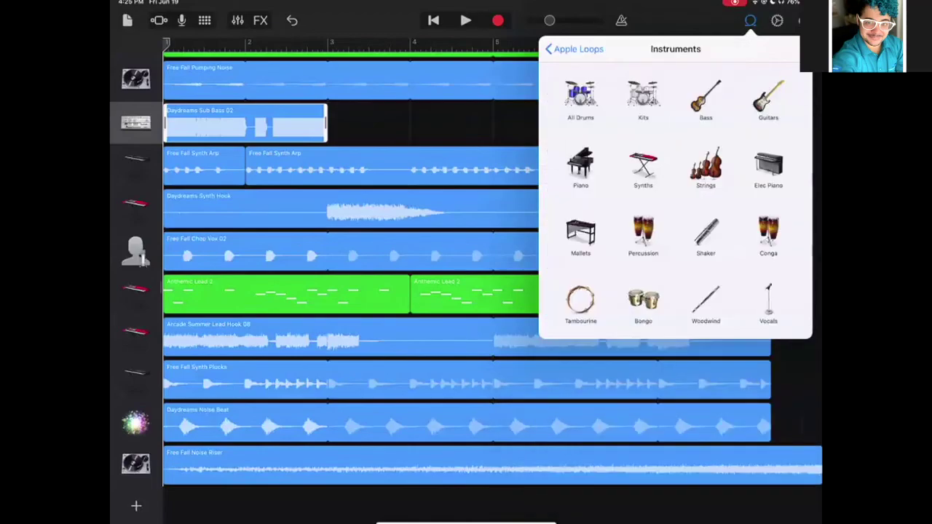
click(768, 98)
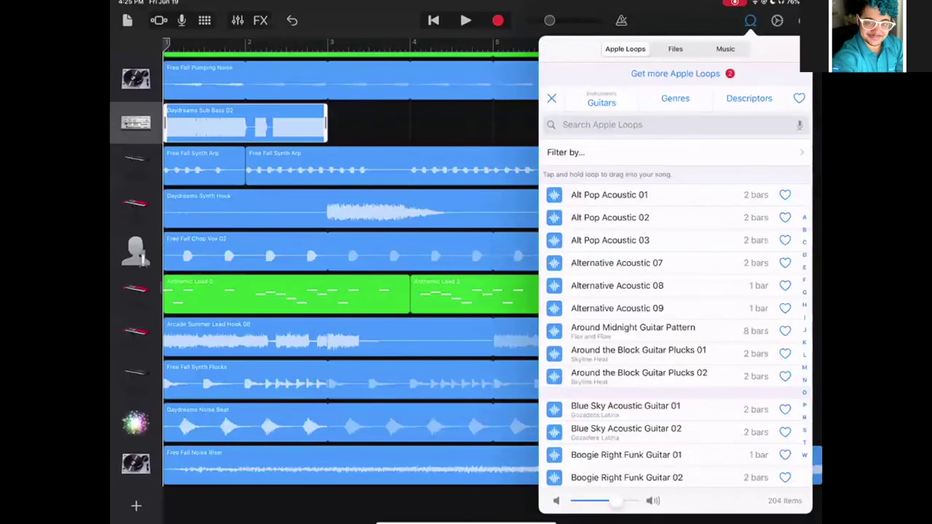
scroll(676, 328, down, 15)
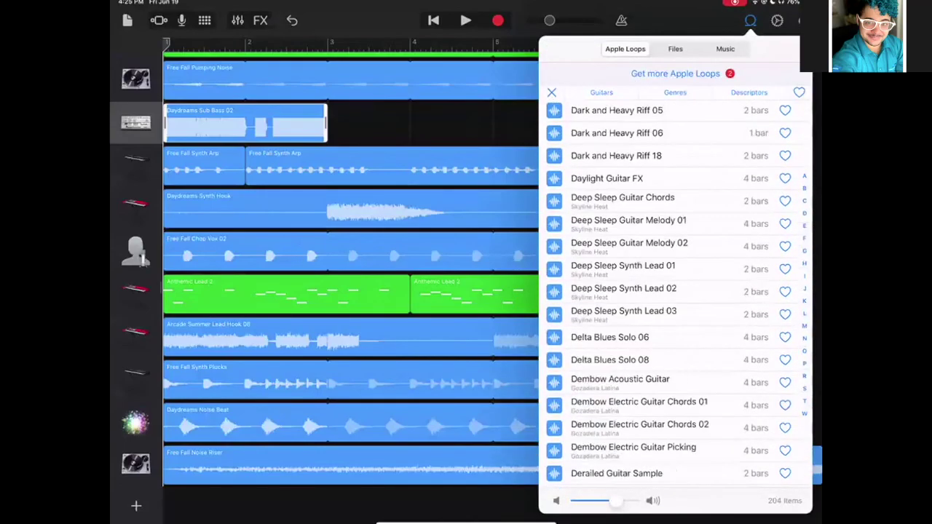
scroll(676, 291, up, 15)
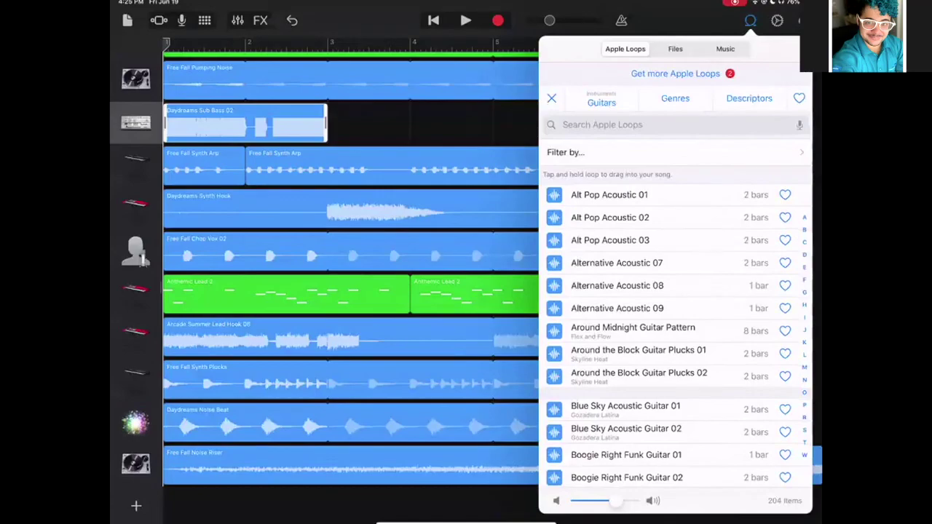
click(551, 99)
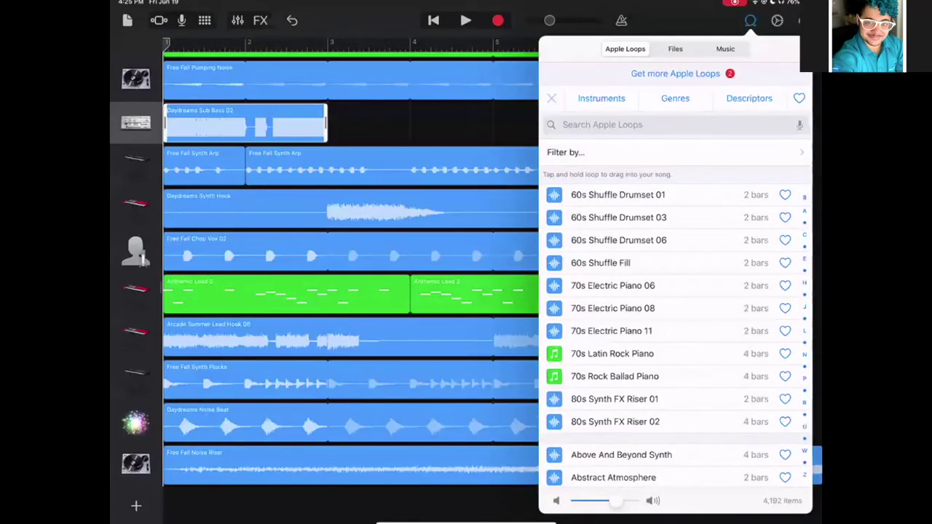
- Filter the Apple Loops by the Dubstep genre and preview Busted Laser Lead 02
click(675, 98)
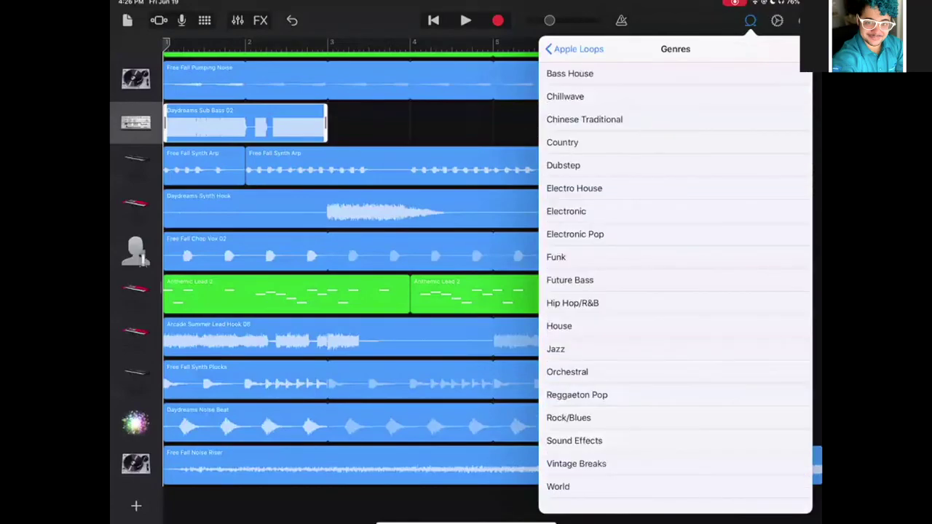
click(563, 165)
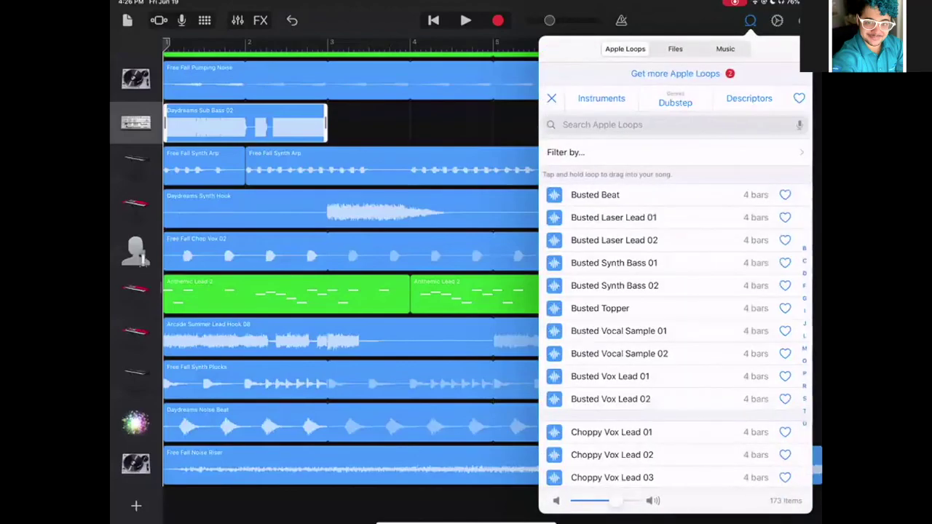
scroll(676, 299, down, 10)
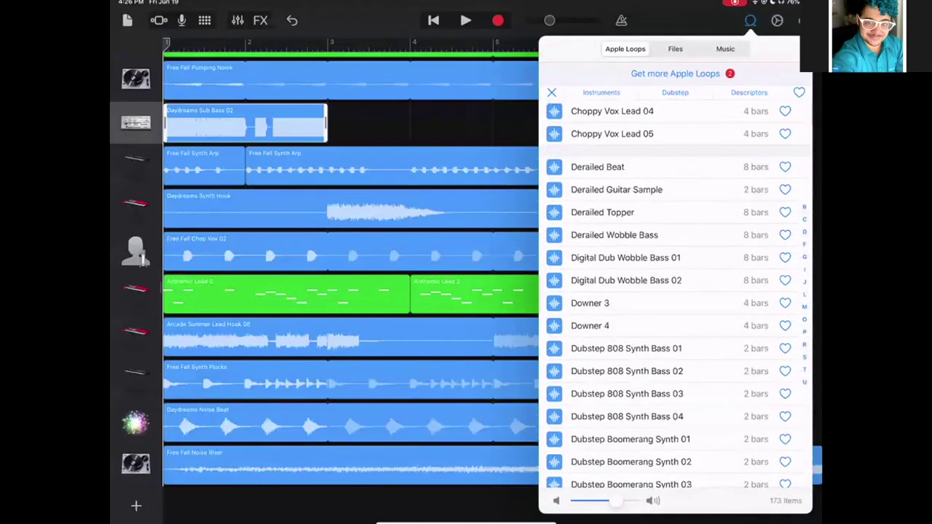
scroll(676, 298, up, 10)
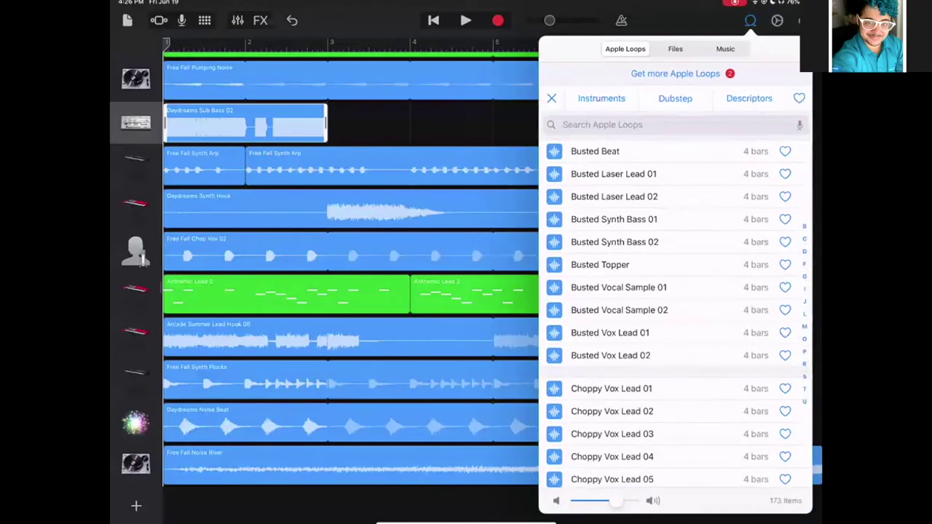
click(614, 197)
- Add the Choppy Vox Lead 01 loop at bar 3, directly after the Daydreams Sub Bass 02 region
scroll(675, 306, down, 5)
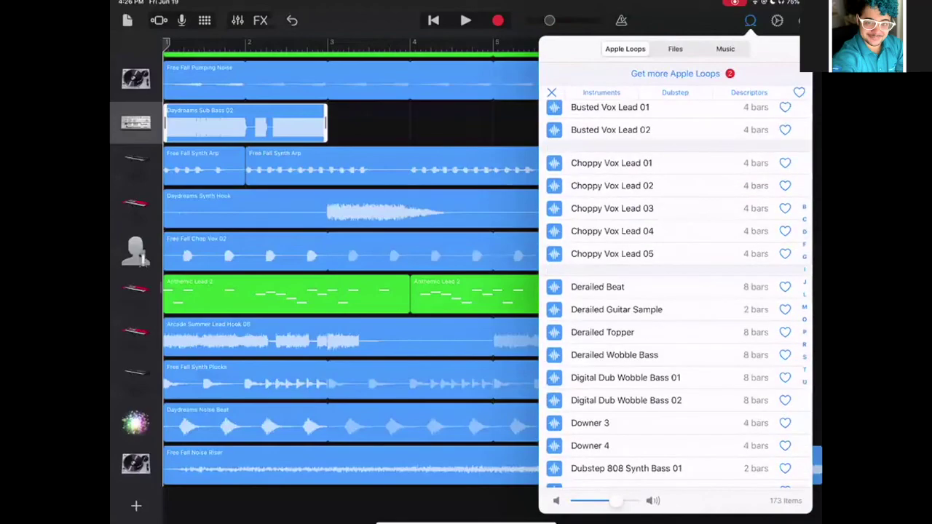
click(786, 164)
drag(612, 164, 366, 123)
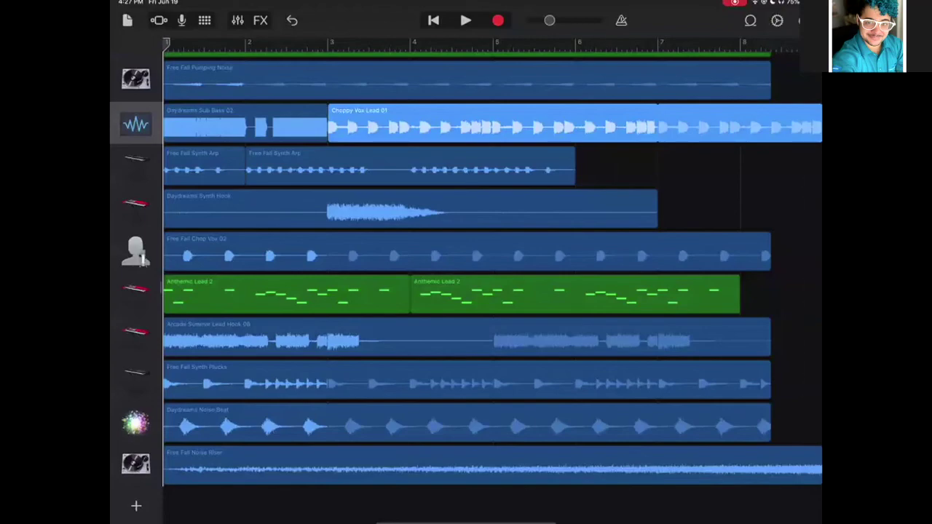
- Leave the current song, open the song Fresh beat theme and dismiss the Bluetooth notice
click(127, 21)
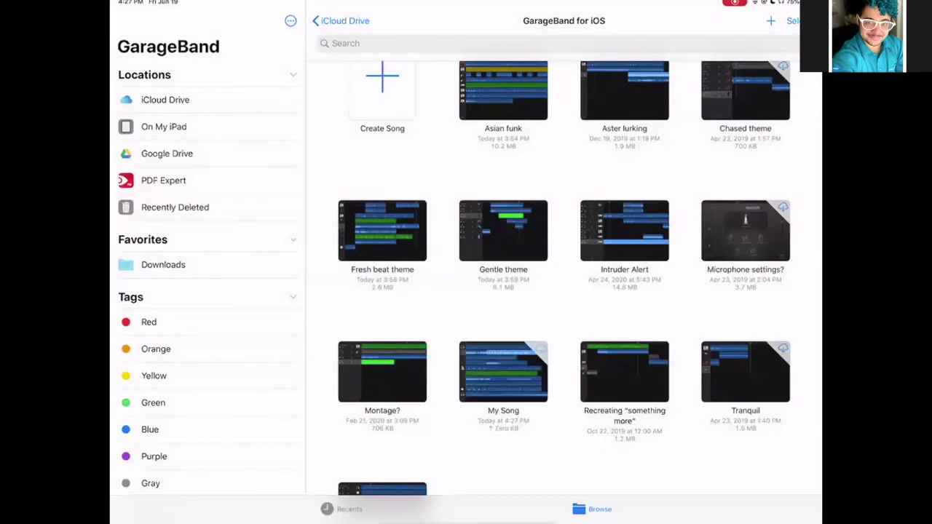
click(383, 231)
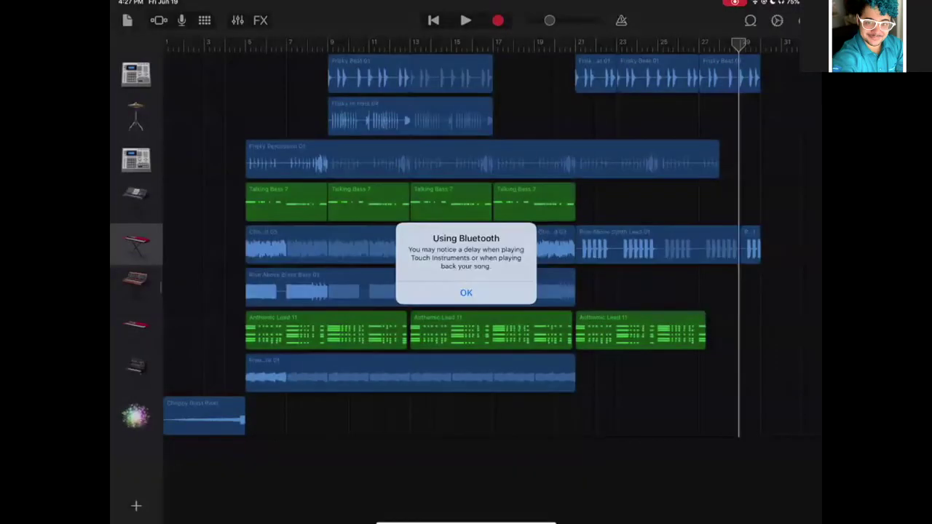
key(Return)
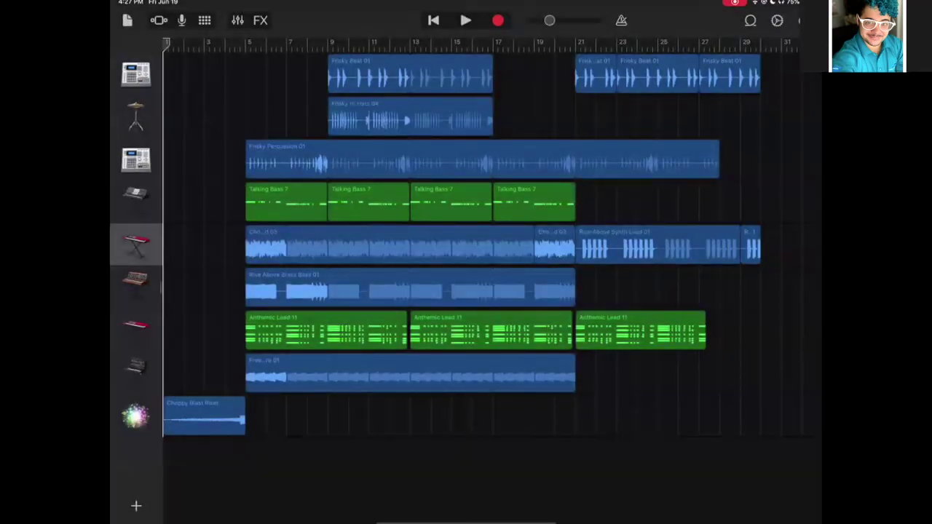
- Play the Fresh beat theme song from the beginning and stop playback near bar 29
key(space)
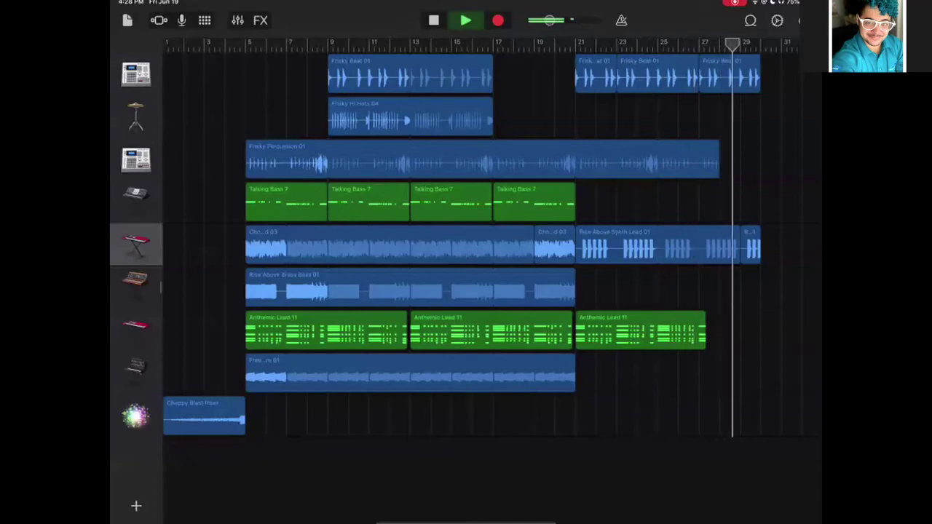
key(space)
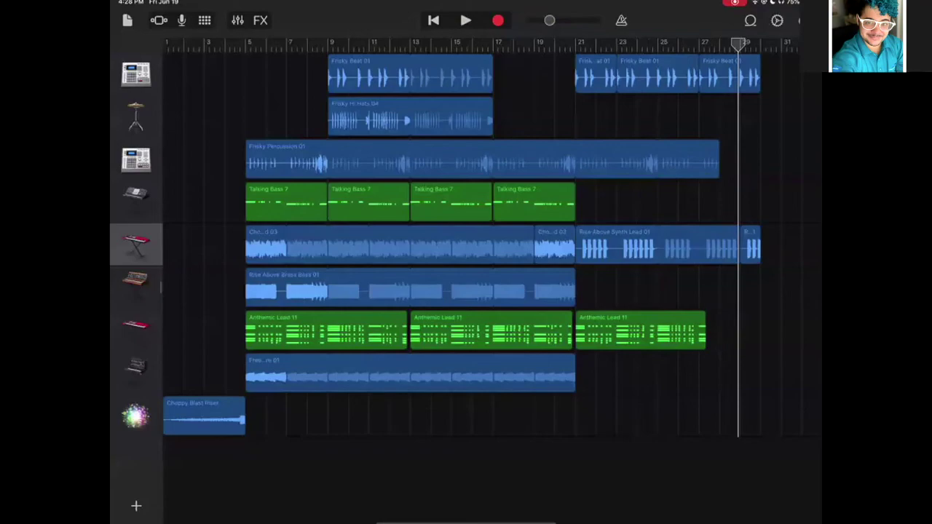
scroll(488, 240, left, 1)
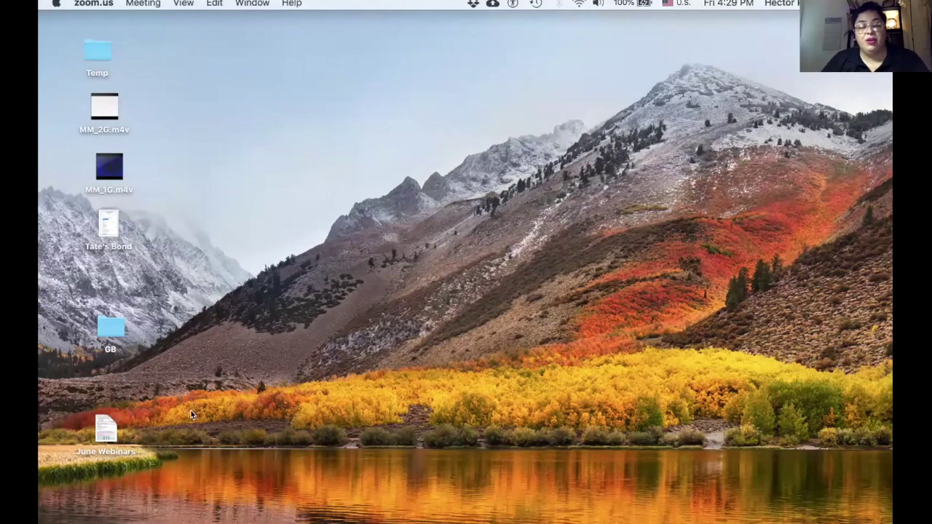
- Switch to Finder on the Mac and open the Applications folder
mouse_move(179, 518)
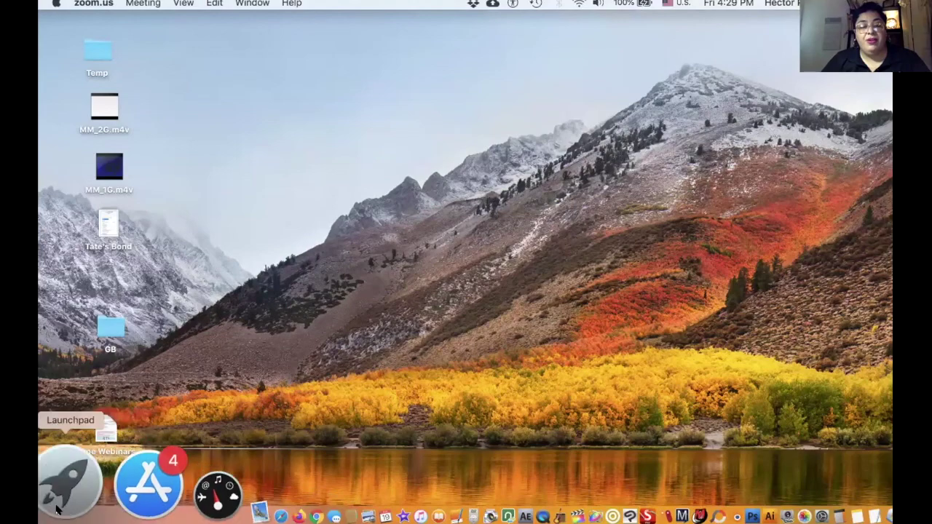
click(59, 509)
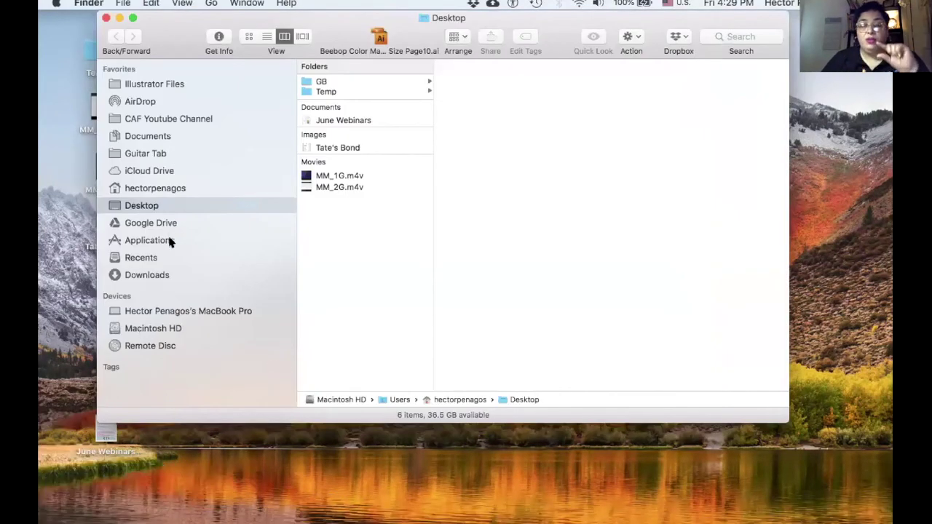
click(170, 241)
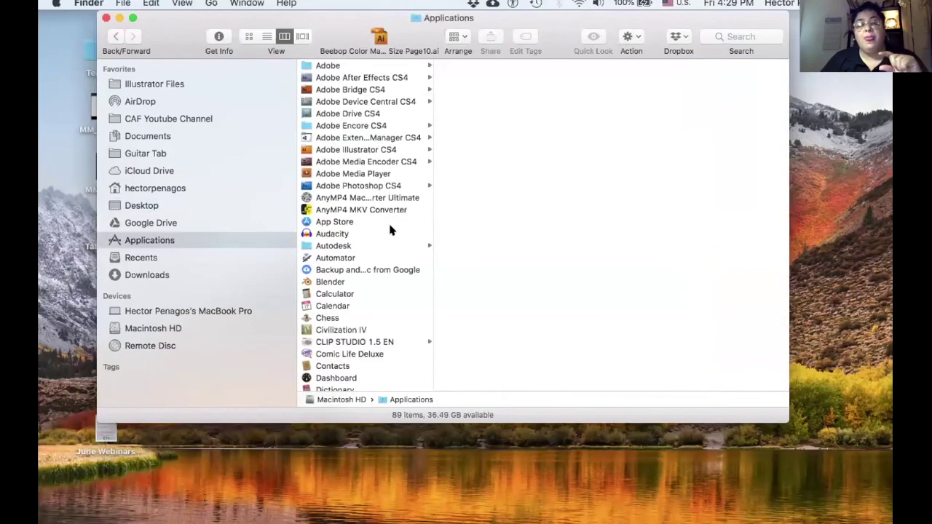
- Find GarageBand in the Applications folder, launch it and close the Finder window
key(g)
scroll(354, 306, down, 4)
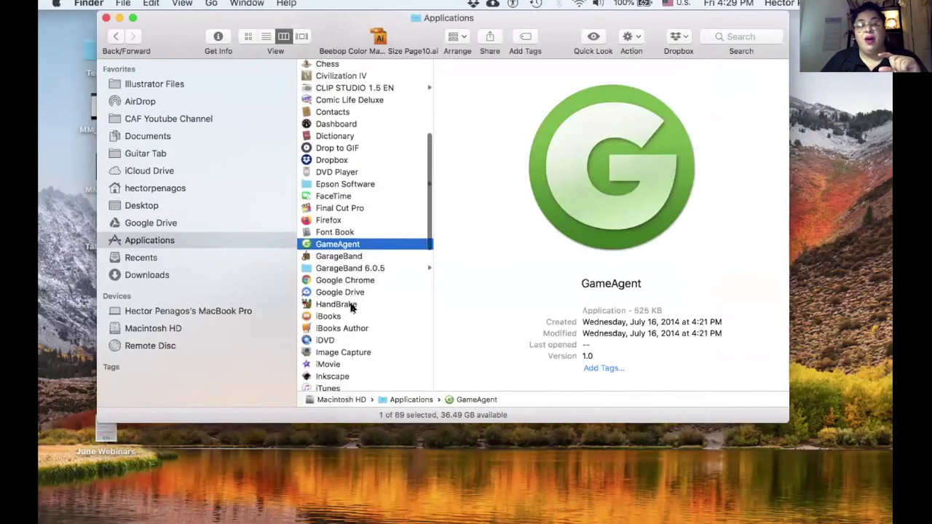
click(348, 261)
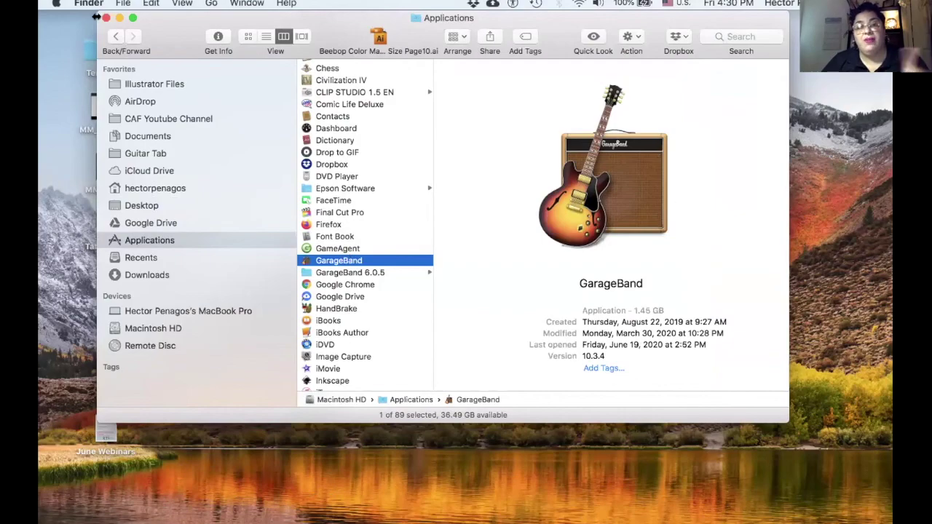
double_click(345, 260)
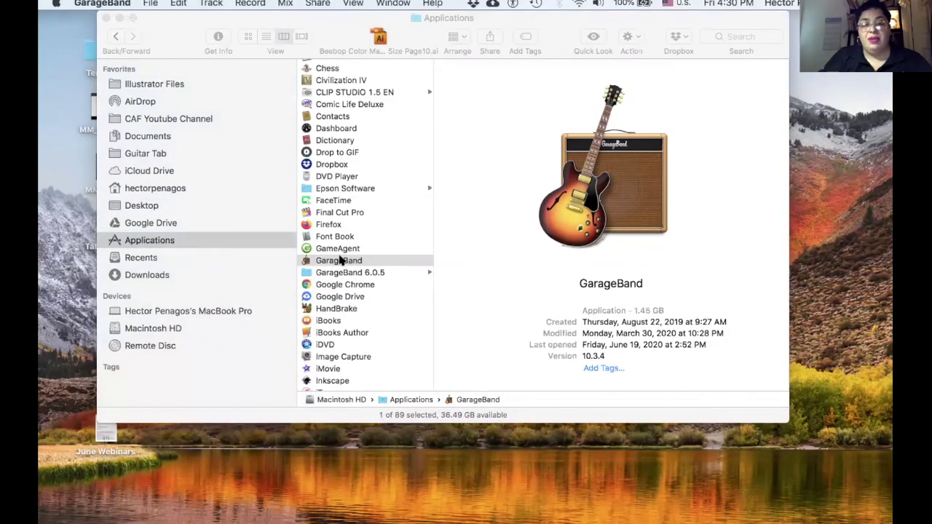
click(105, 17)
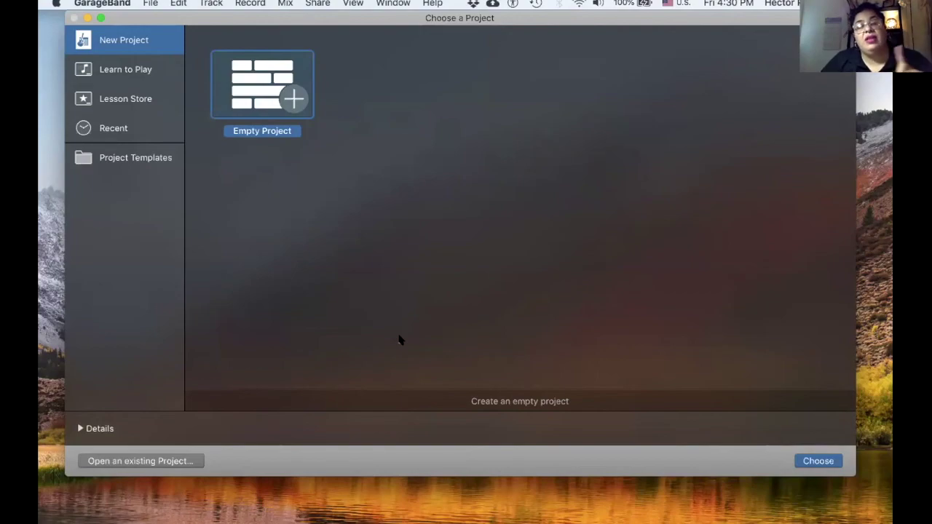
- Look through the Learn to Play guitar, piano and artist lessons, then return to the guitar lessons
click(162, 70)
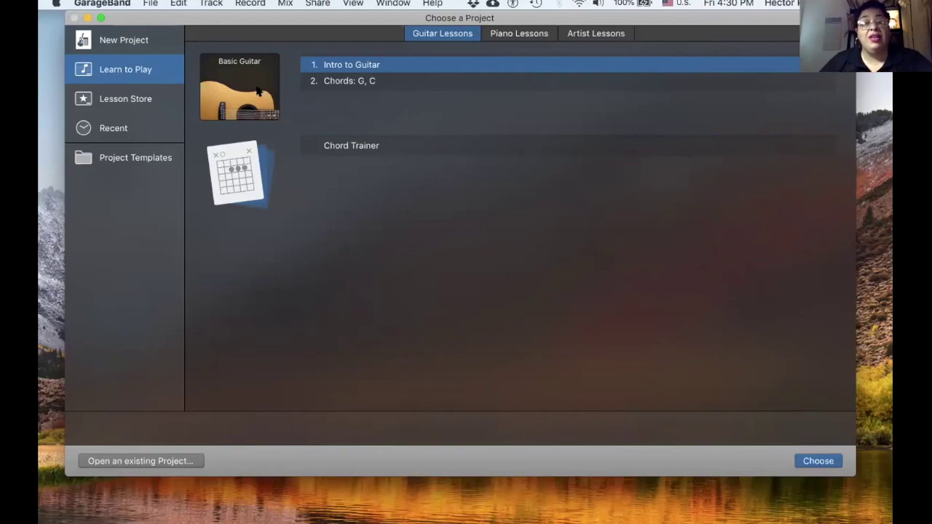
click(504, 37)
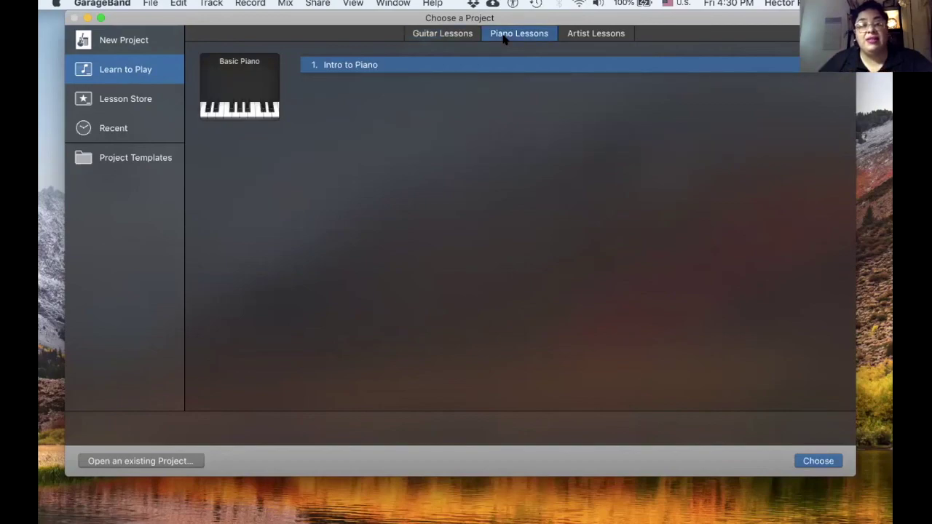
click(583, 38)
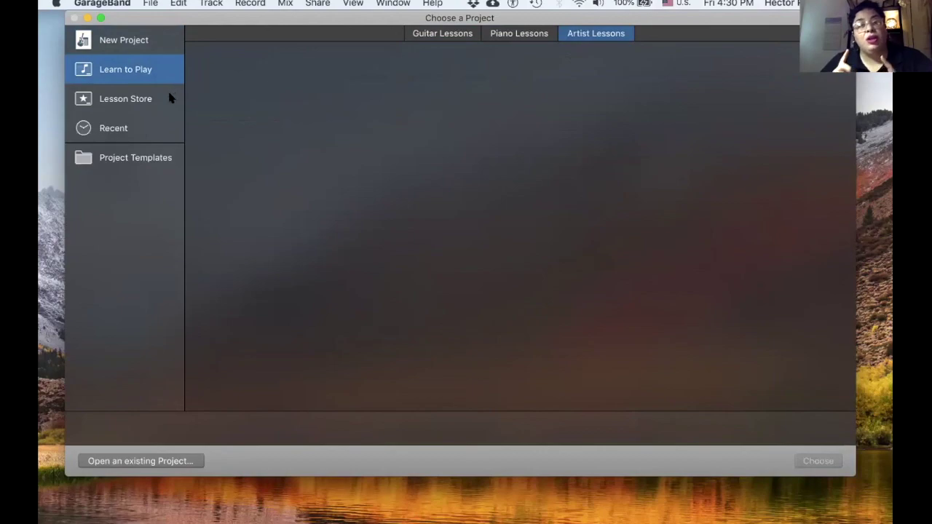
click(422, 37)
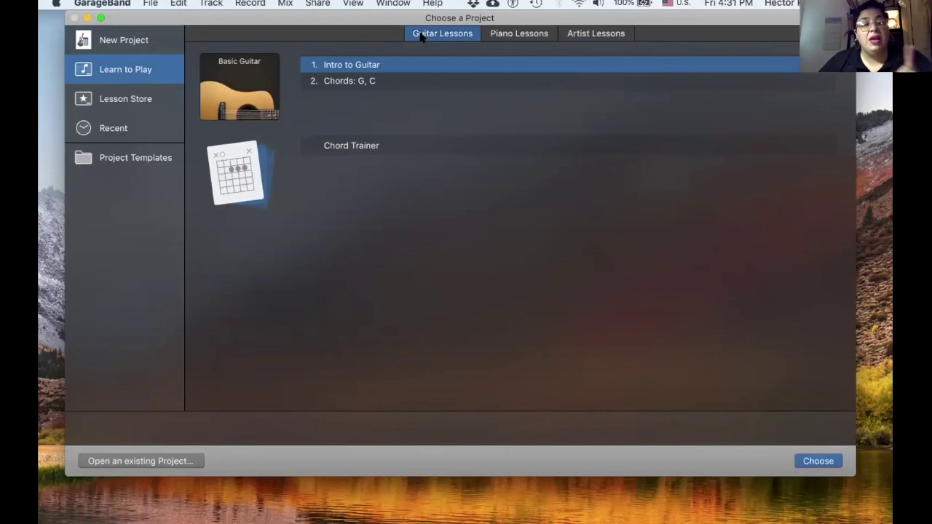
- Browse the Lesson Store's guitar lessons and examine the Basic Guitar series
click(157, 104)
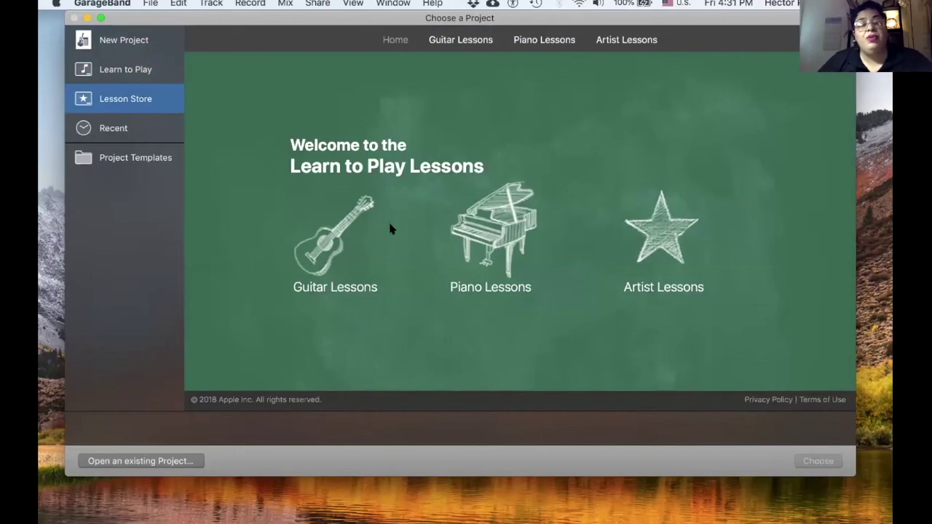
click(325, 252)
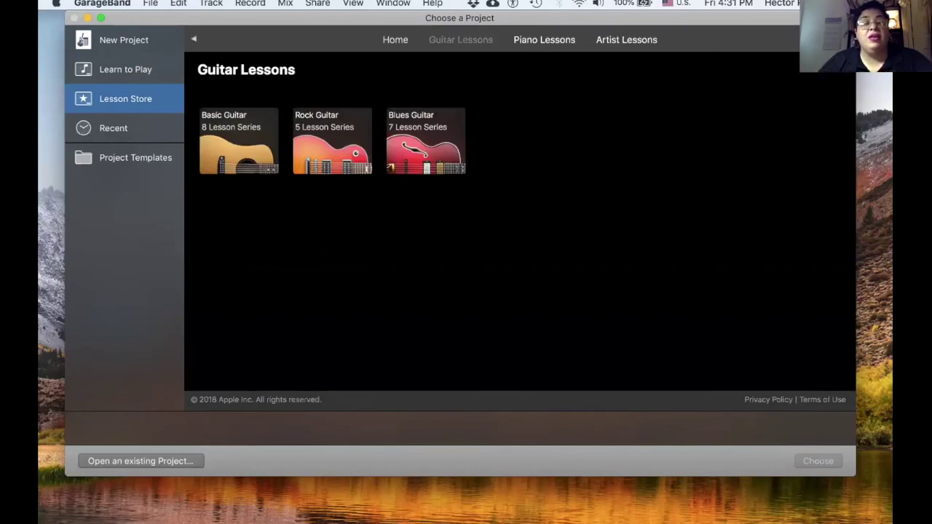
click(255, 140)
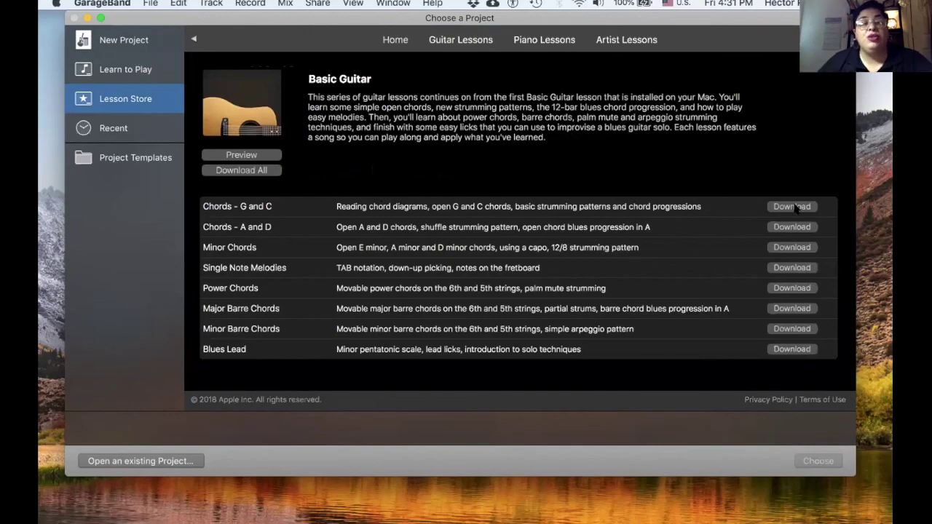
- Check the recent projects and look through the project templates, including Voice, Hip Hop and Songwriter
click(135, 129)
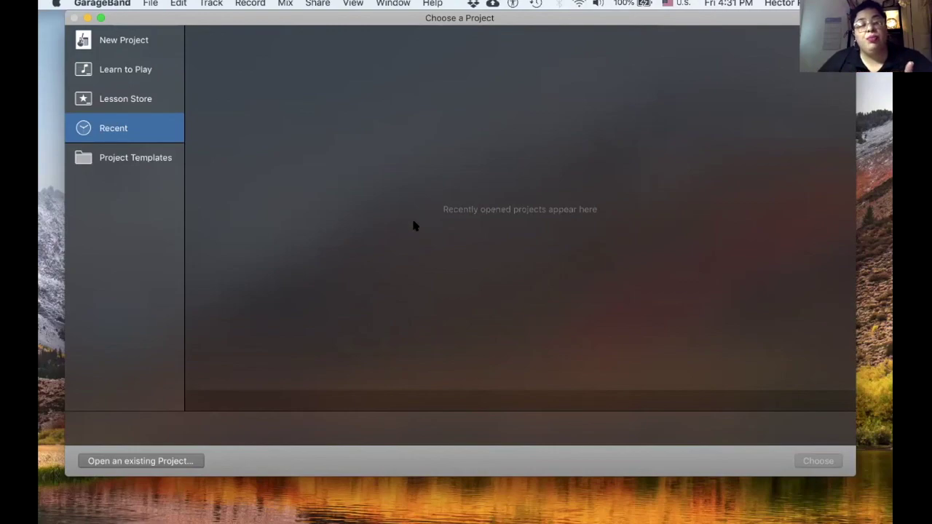
click(142, 160)
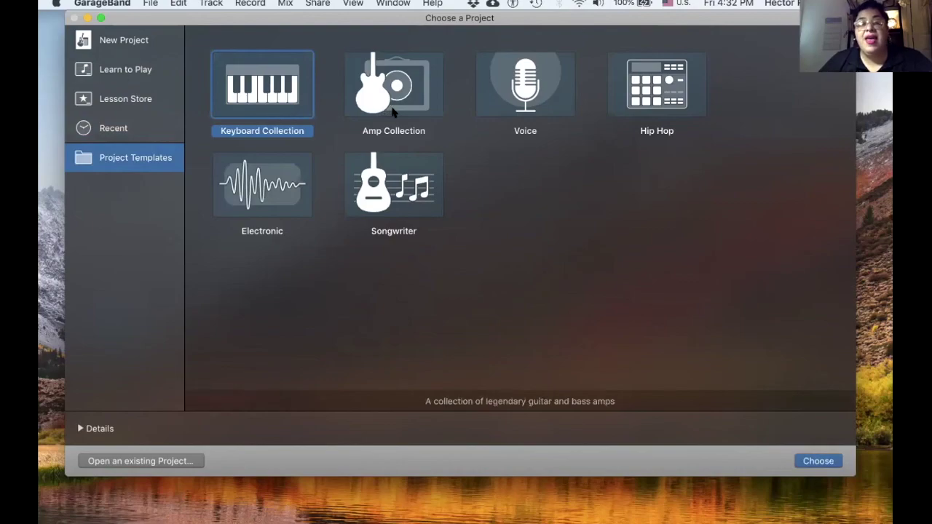
click(507, 113)
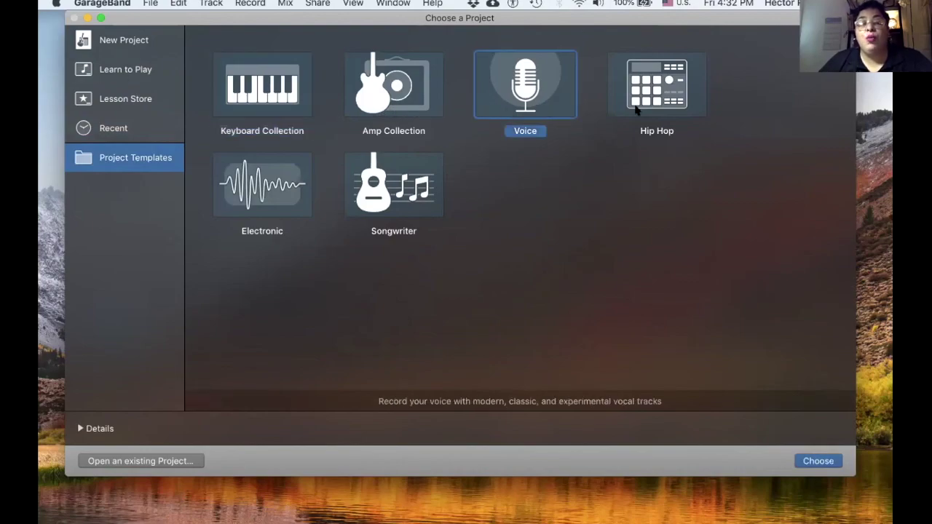
click(658, 107)
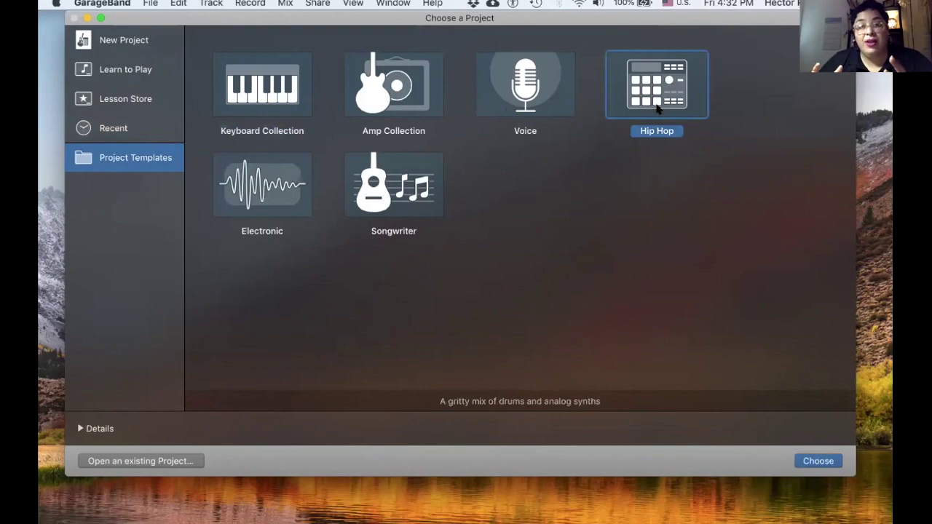
click(413, 178)
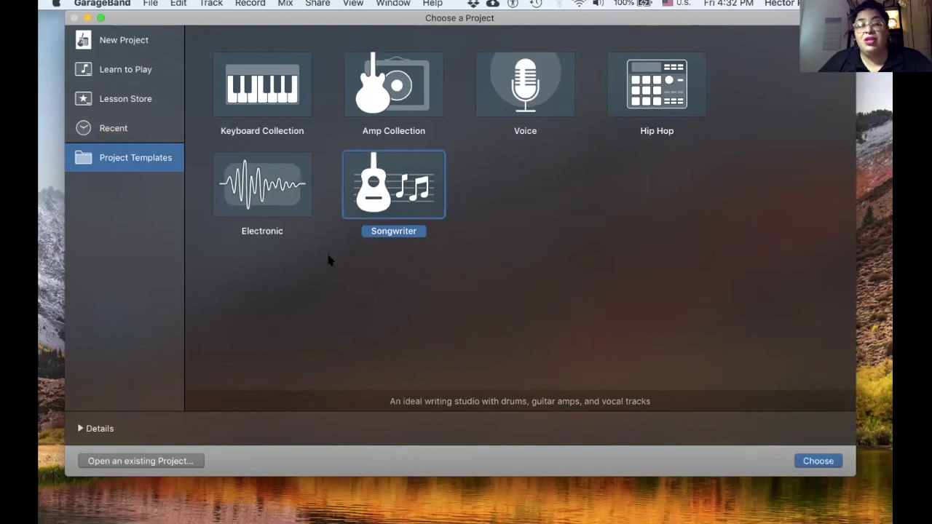
- Create a new project from the Empty Project option
click(136, 43)
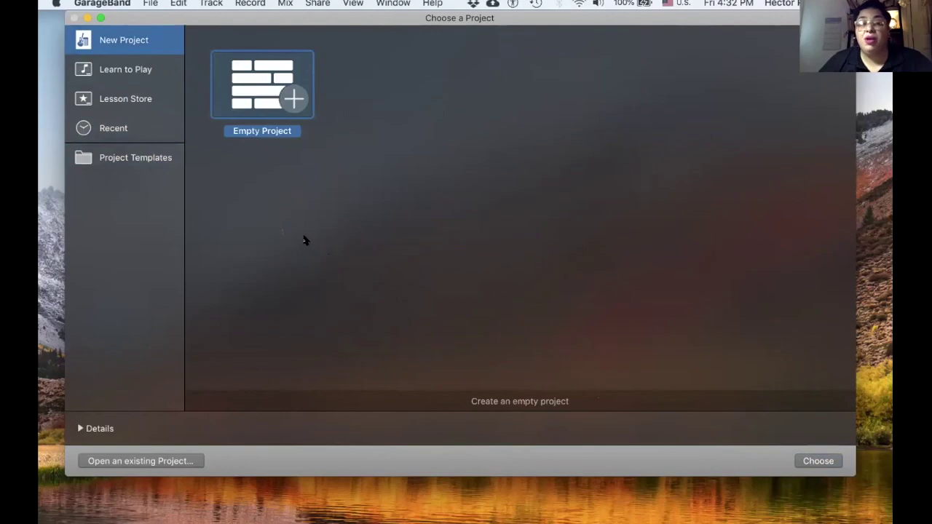
double_click(260, 102)
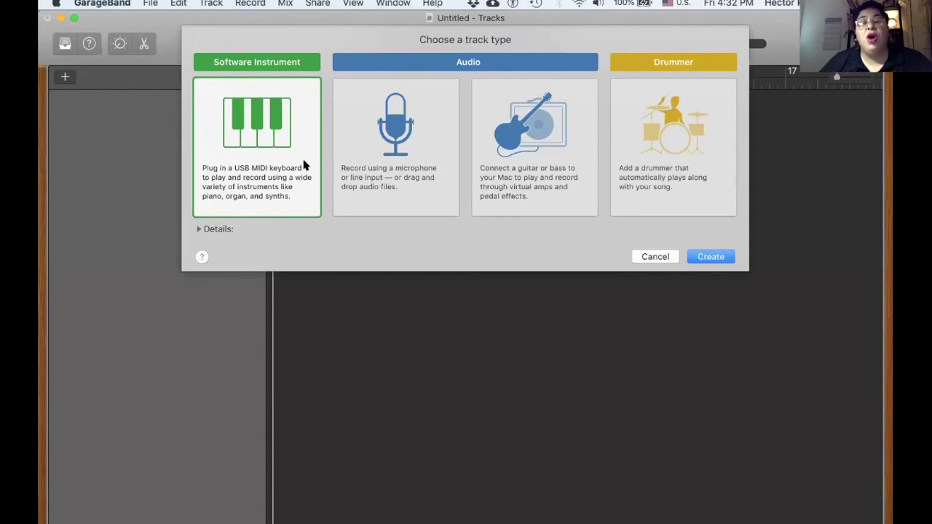
- Compare the microphone, guitar and Drummer track types, and create a Software Instrument track
click(407, 172)
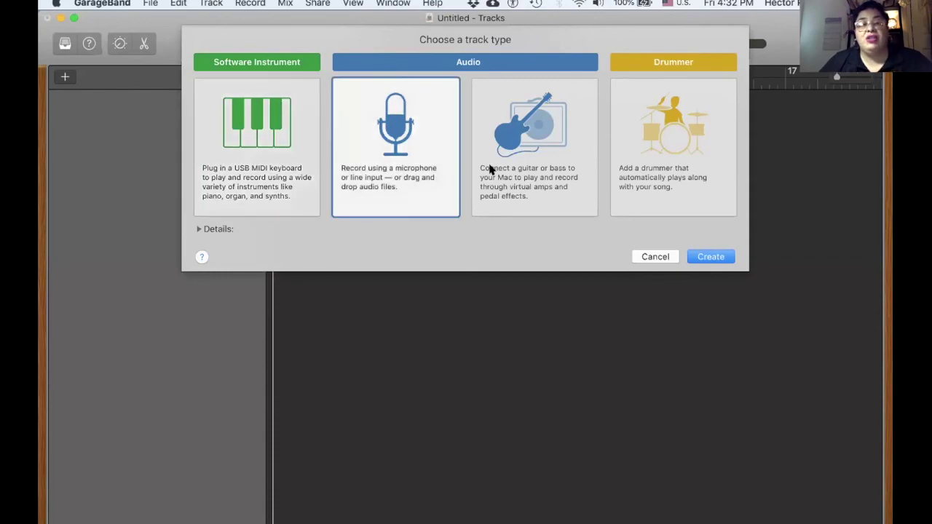
click(513, 175)
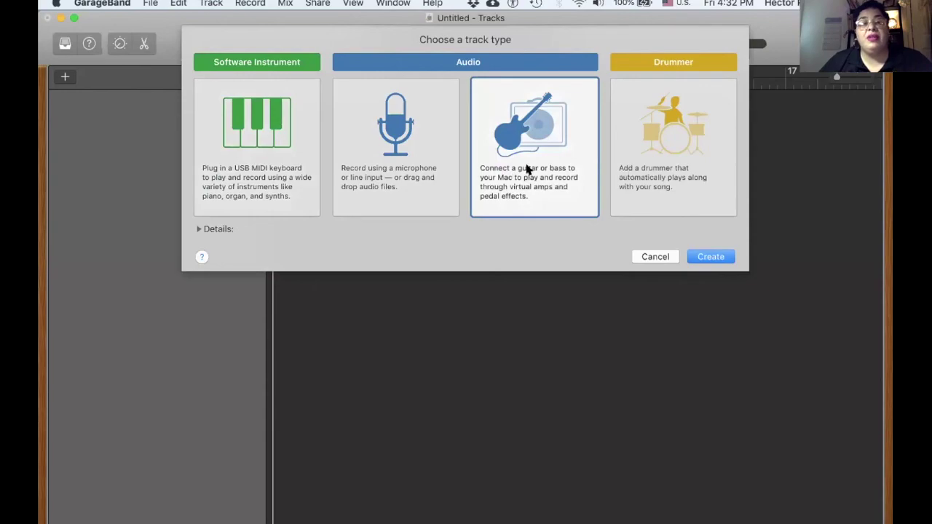
click(300, 176)
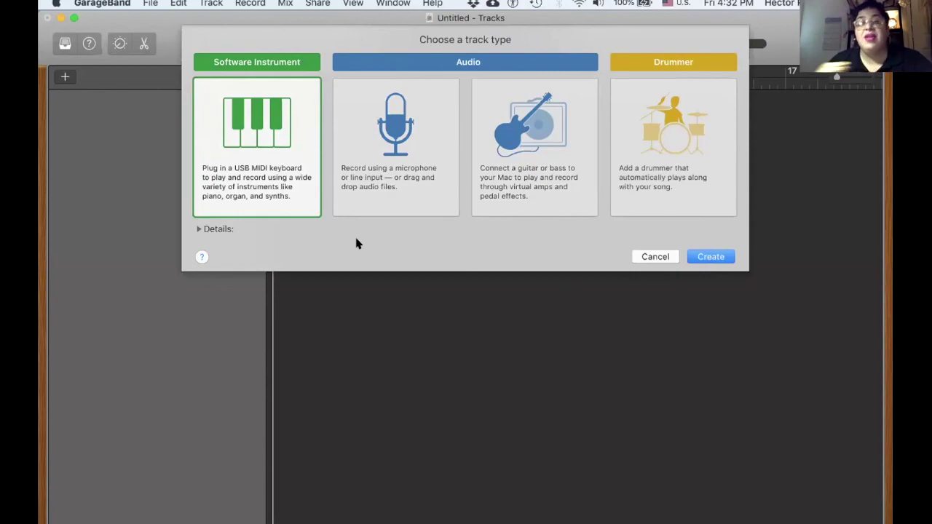
click(376, 185)
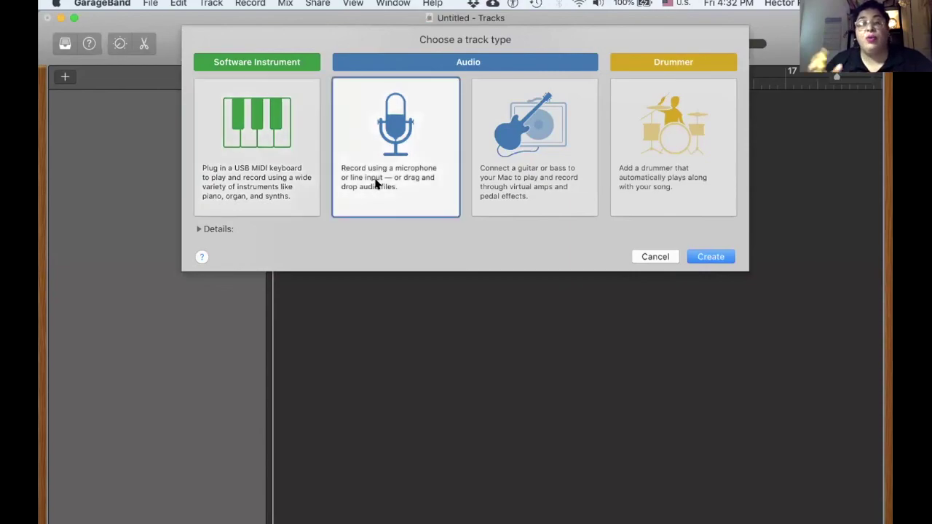
click(682, 172)
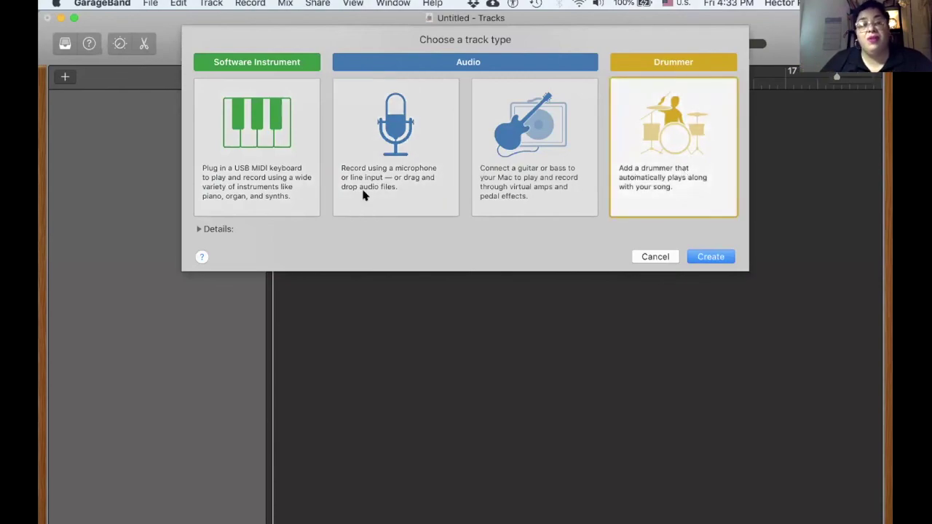
click(302, 207)
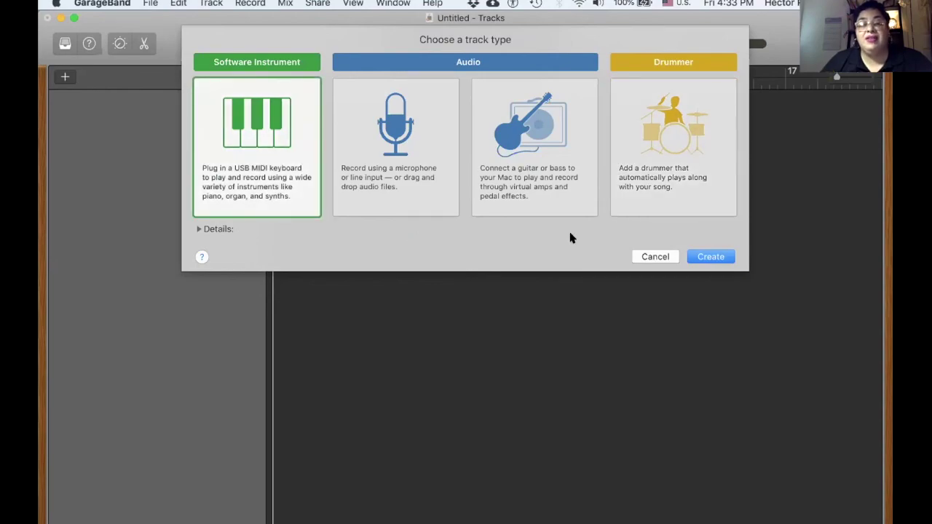
click(698, 258)
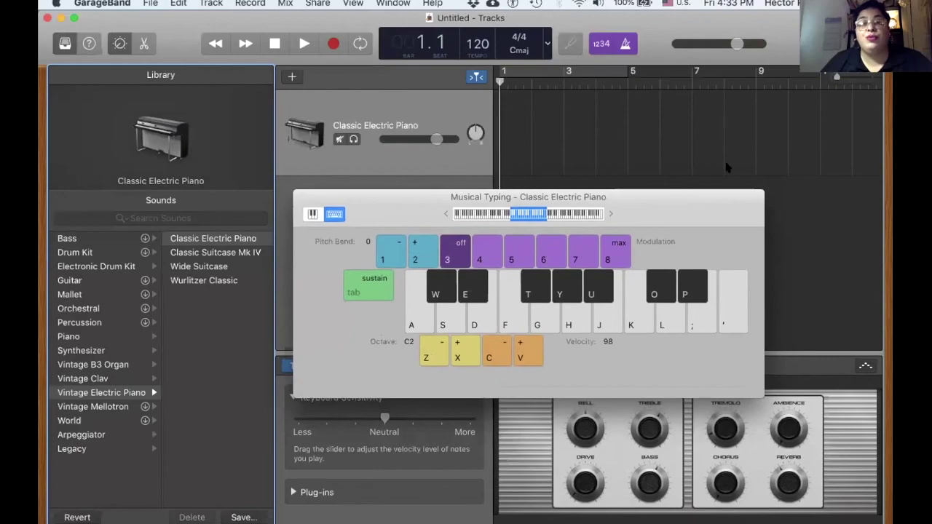
- Reposition the Musical Typing window and play A, S, D and A on its keyboard with the Classic Electric Piano
drag(700, 209, 655, 189)
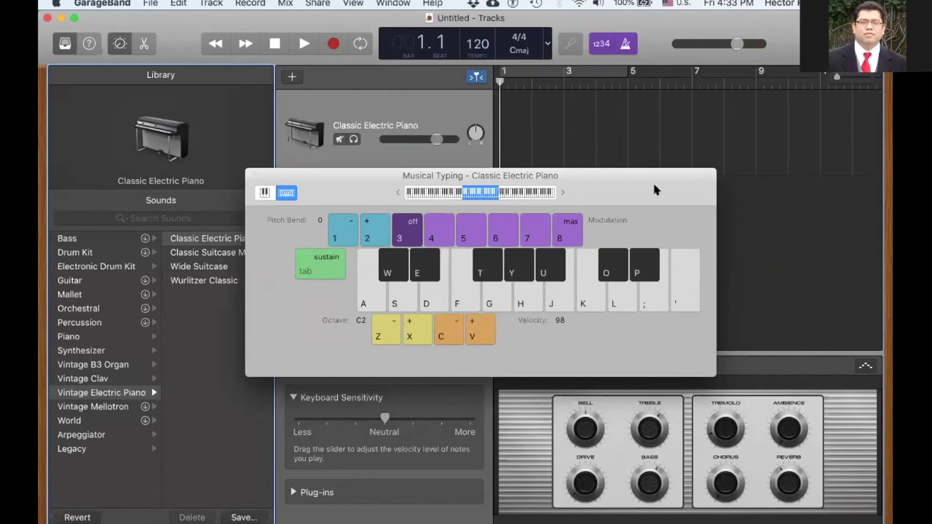
drag(654, 186, 650, 186)
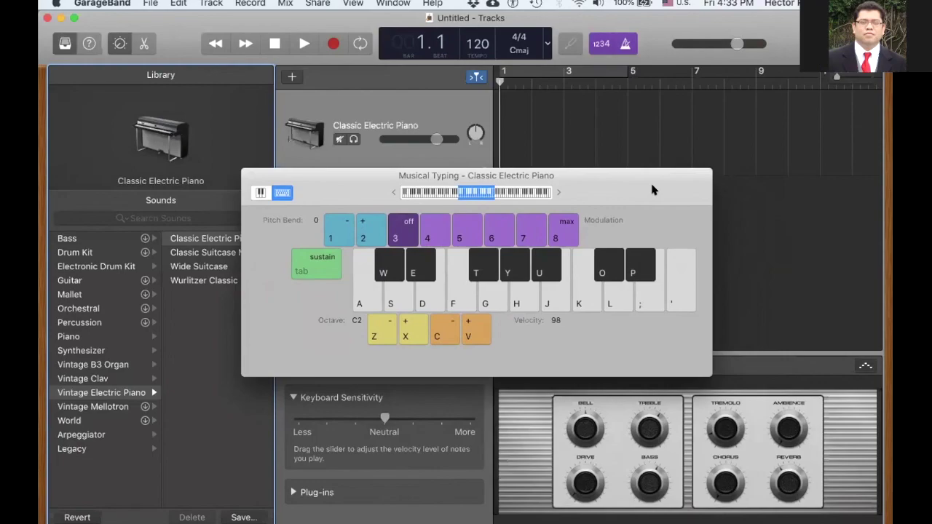
key(a)
key(s)
key(d)
key(a)
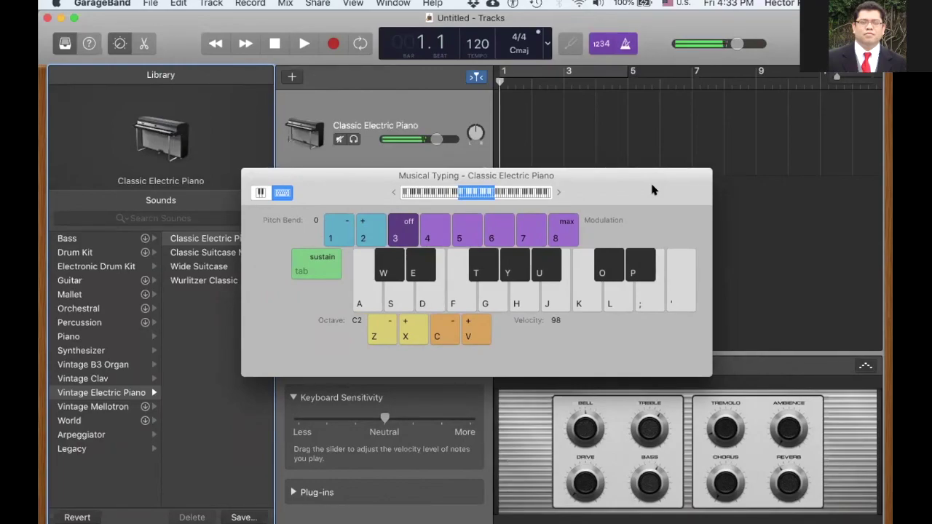
- Shift the Musical Typing window away from the Smart Controls and hide it
drag(638, 189, 609, 172)
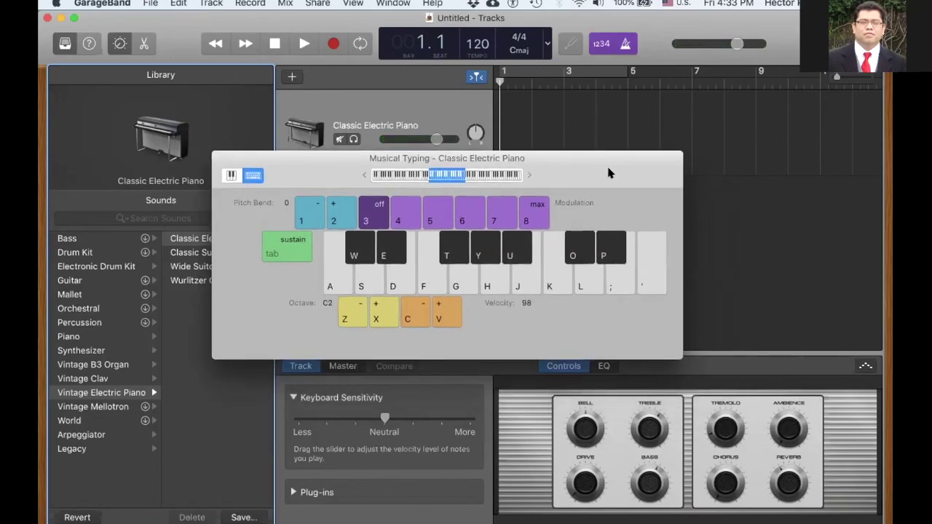
drag(597, 169, 596, 165)
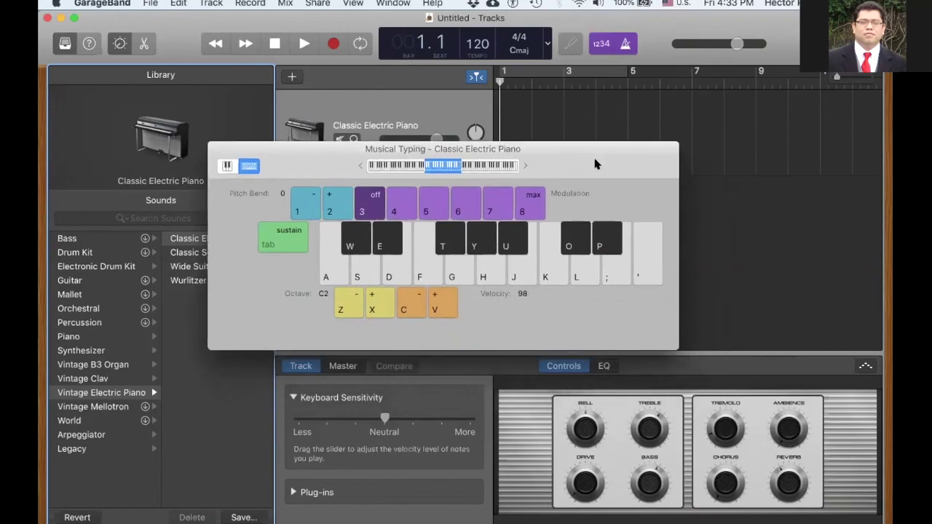
click(355, 4)
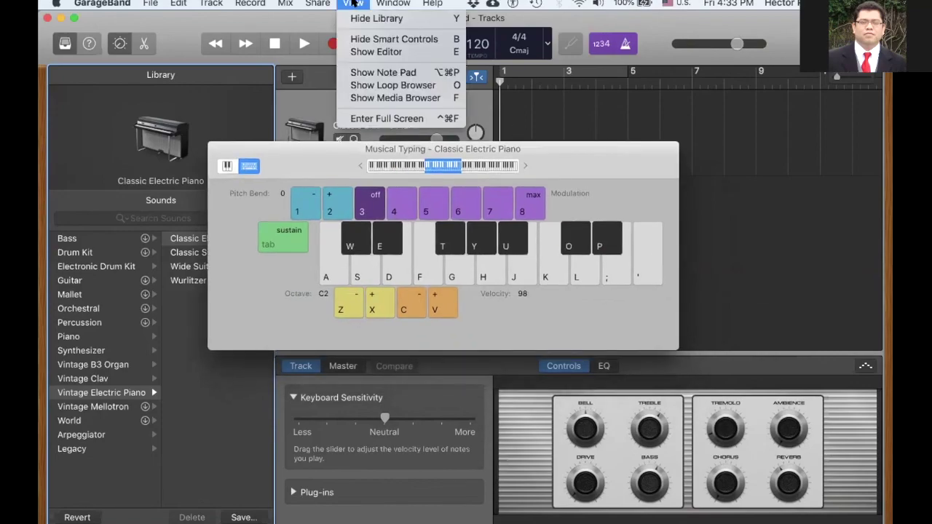
mouse_move(384, 4)
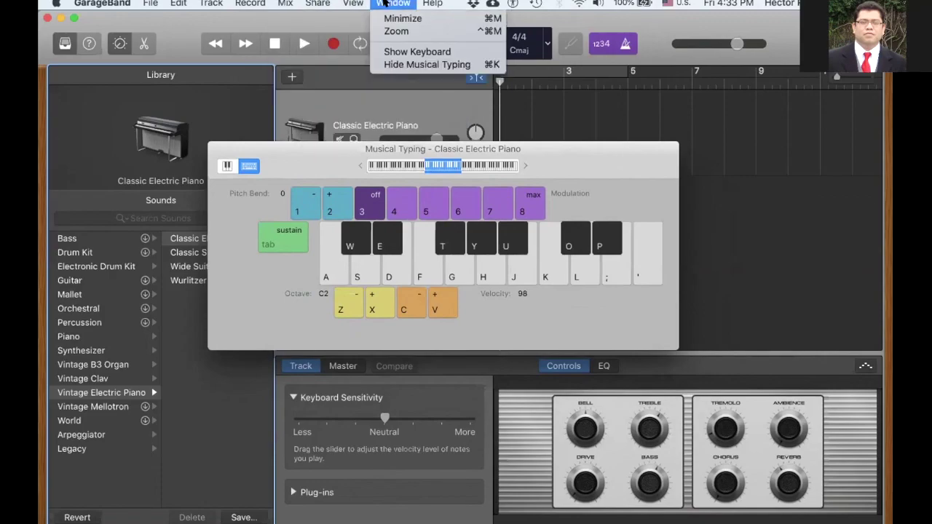
click(426, 65)
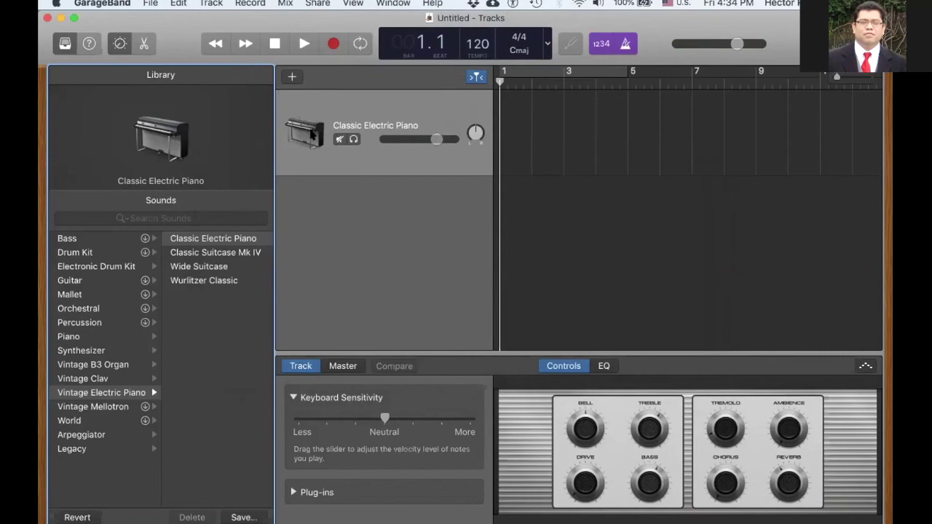
- Hide the Smart Controls, and hide the Library and show it again
click(119, 45)
click(64, 45)
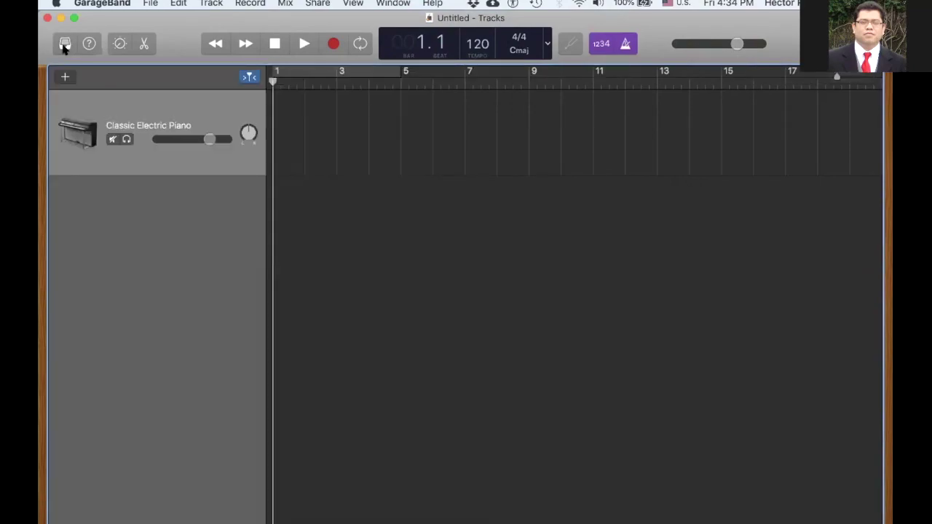
click(64, 45)
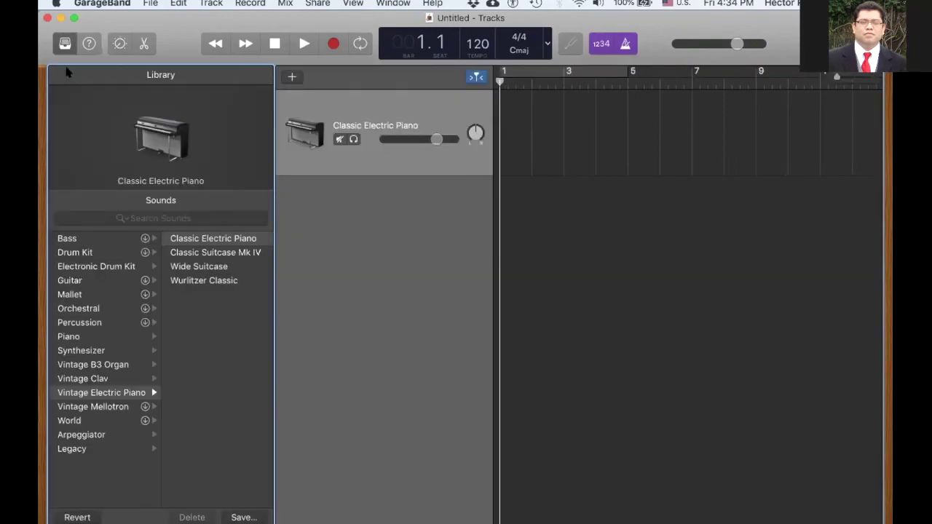
- Browse the Bass, Drum Kit and Guitar sound categories in the Library, and assign Fingerstyle Bass to the track
click(90, 239)
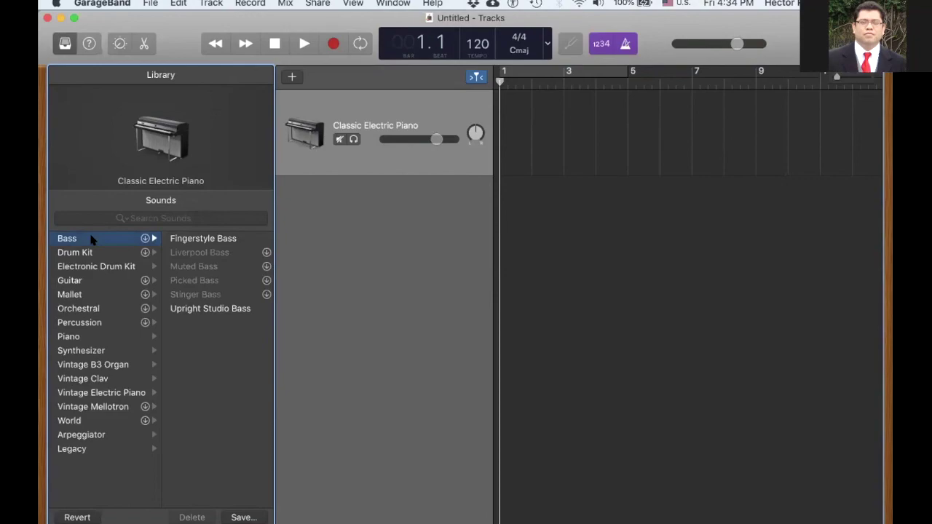
click(87, 252)
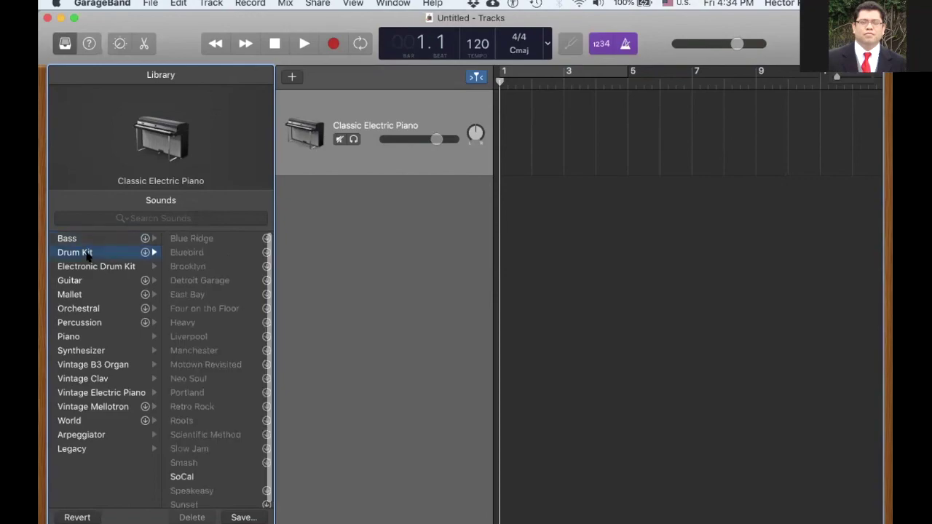
click(80, 282)
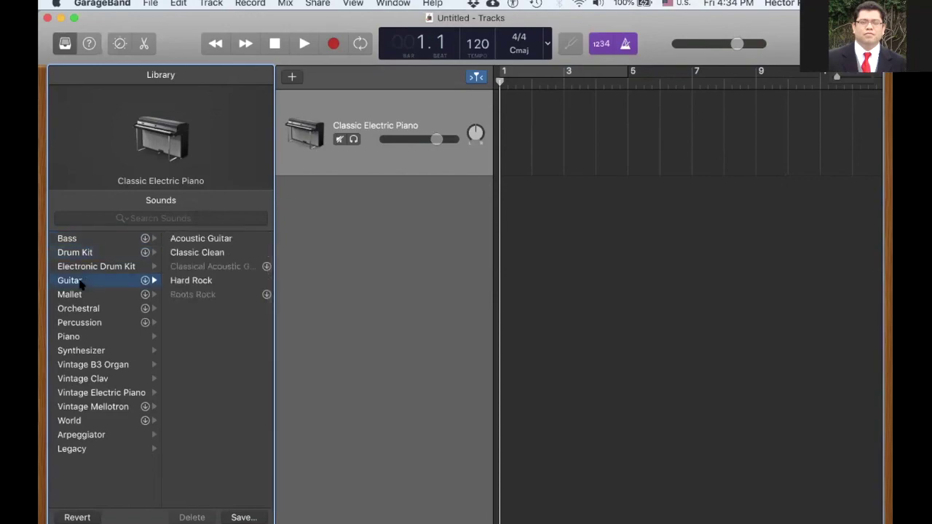
click(88, 241)
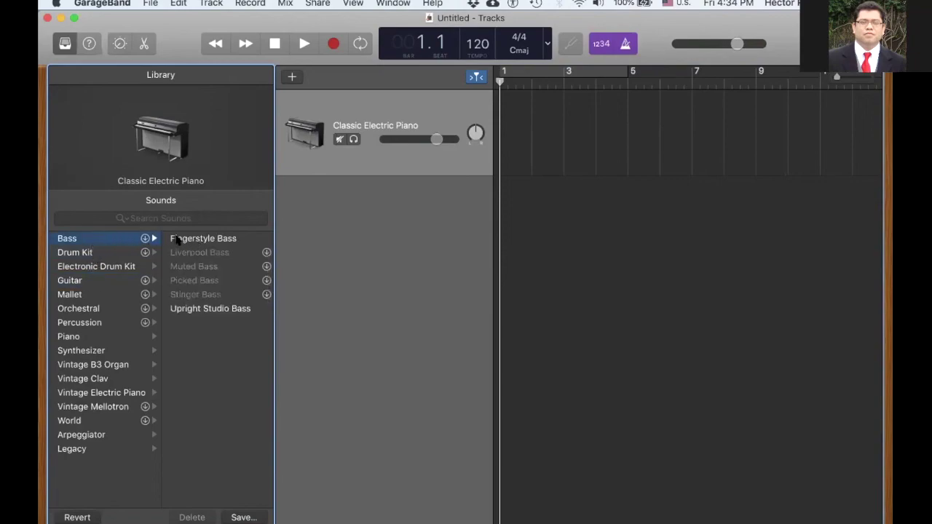
click(185, 244)
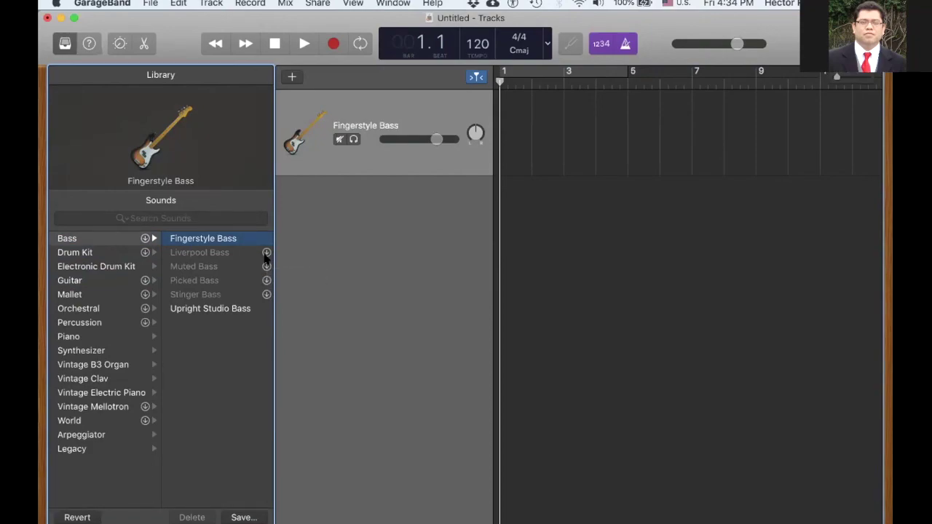
- Look through the Piano and Synthesizer sound categories and hide the Library
click(85, 338)
click(86, 352)
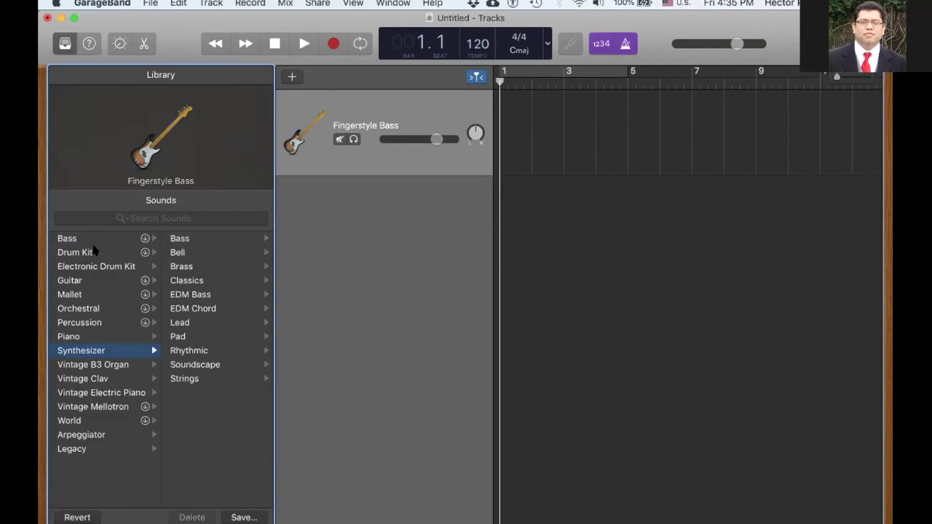
click(64, 45)
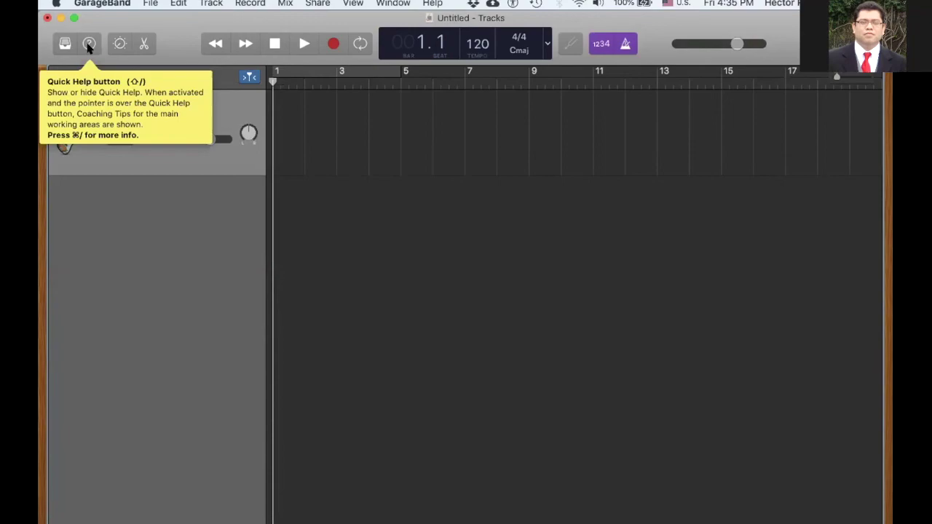
- Turn on Quick Help, view the coaching tips for the main working areas, and turn it off
click(88, 46)
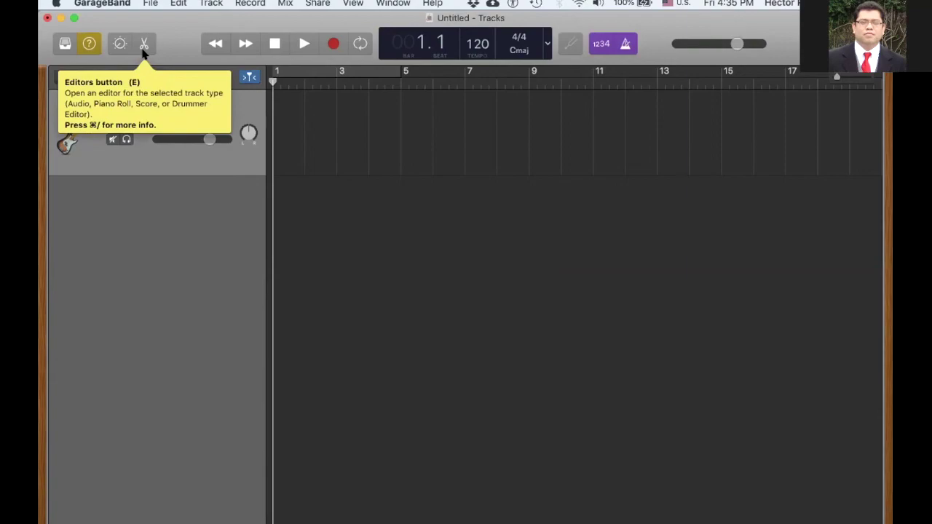
mouse_move(89, 45)
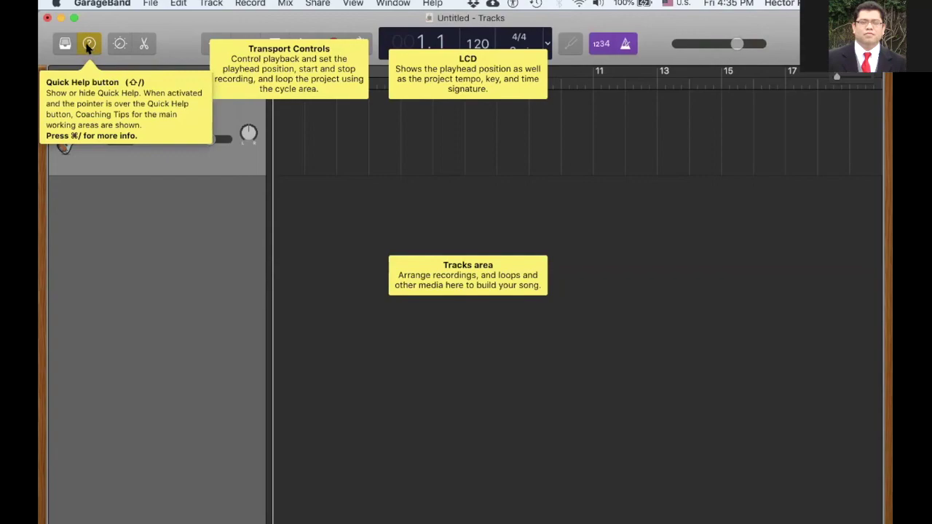
click(88, 45)
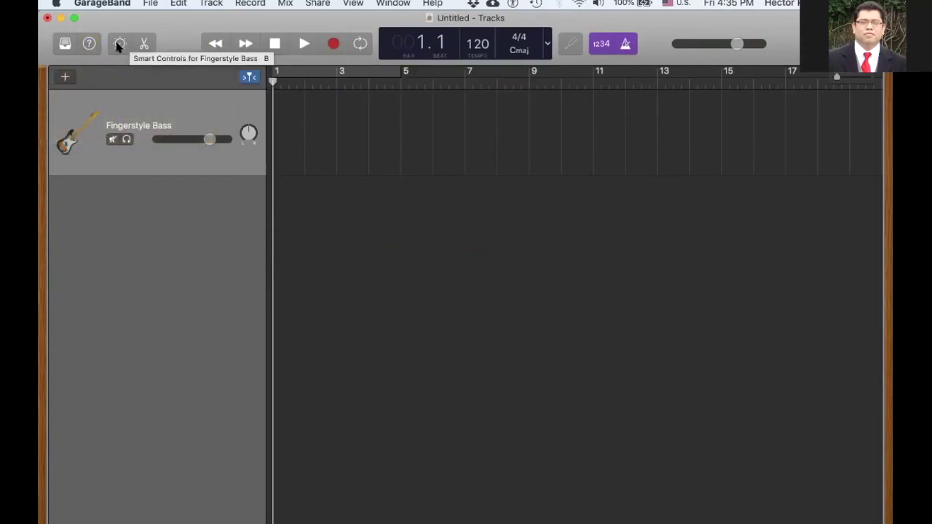
- Show the Smart Controls for the Fingerstyle Bass track, compare the EQ and Controls views, and hide them
click(118, 46)
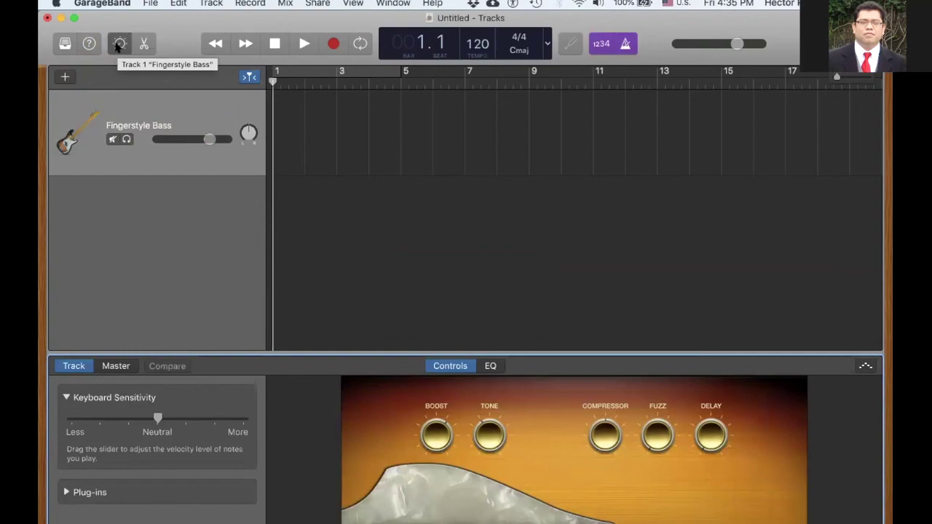
click(490, 366)
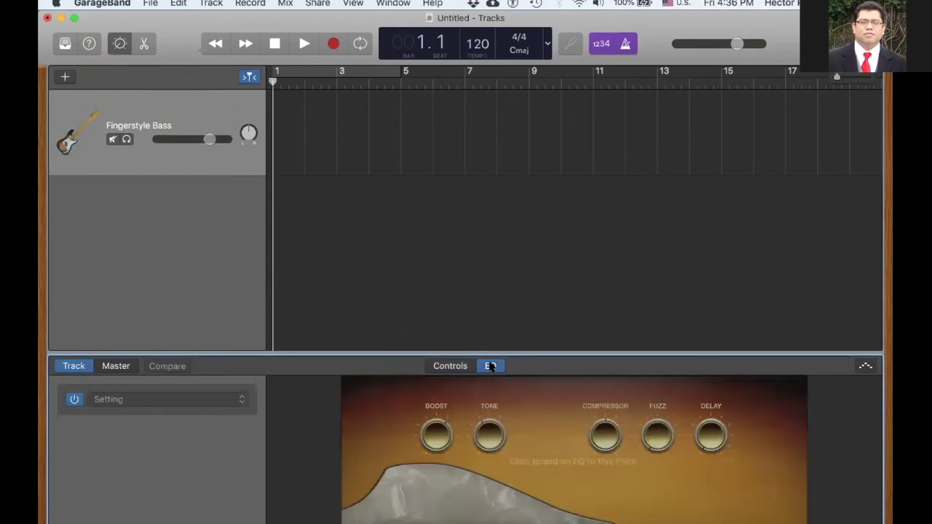
click(447, 366)
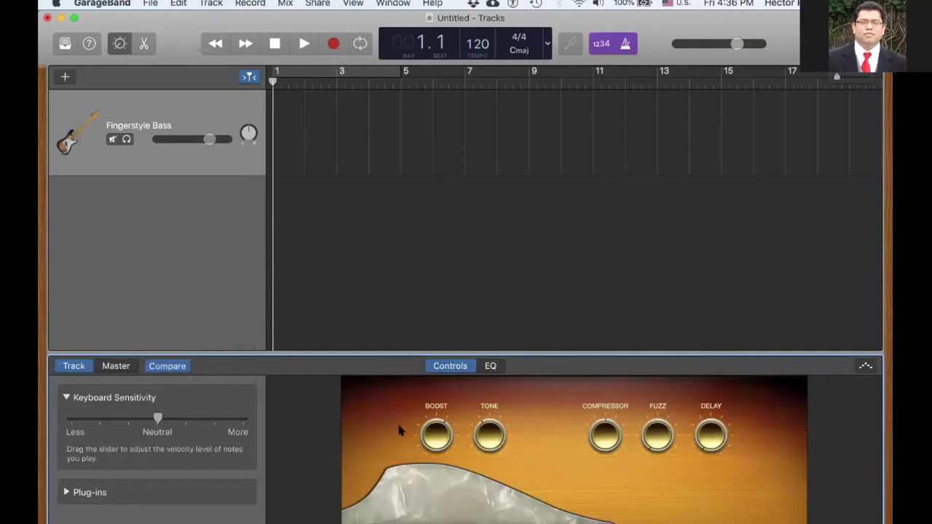
click(120, 44)
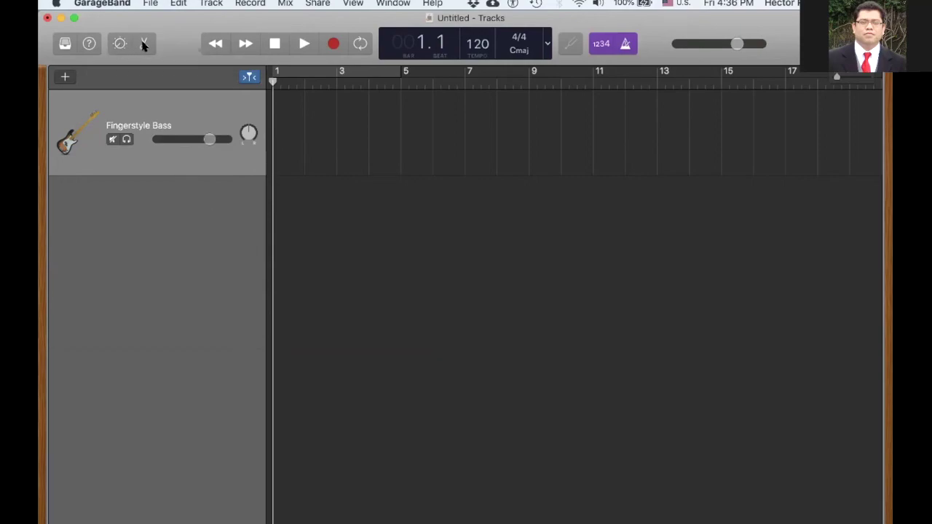
- Examine the Piano Roll and Score views in the Fingerstyle Bass track's editor and close the editor
click(144, 45)
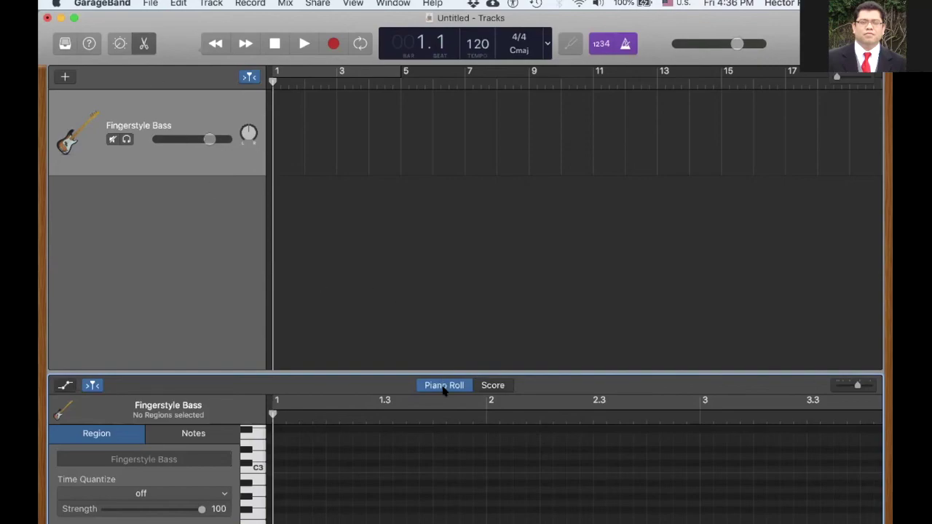
key(e)
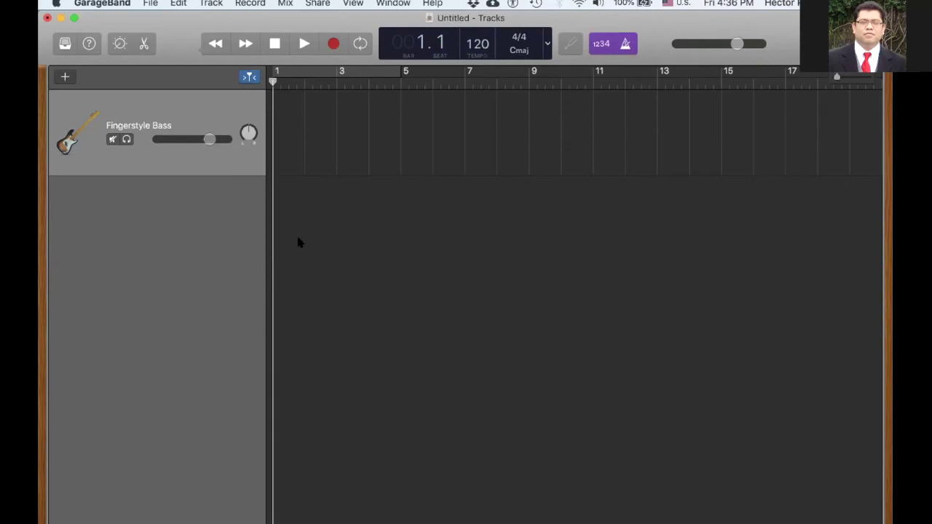
click(144, 44)
click(493, 386)
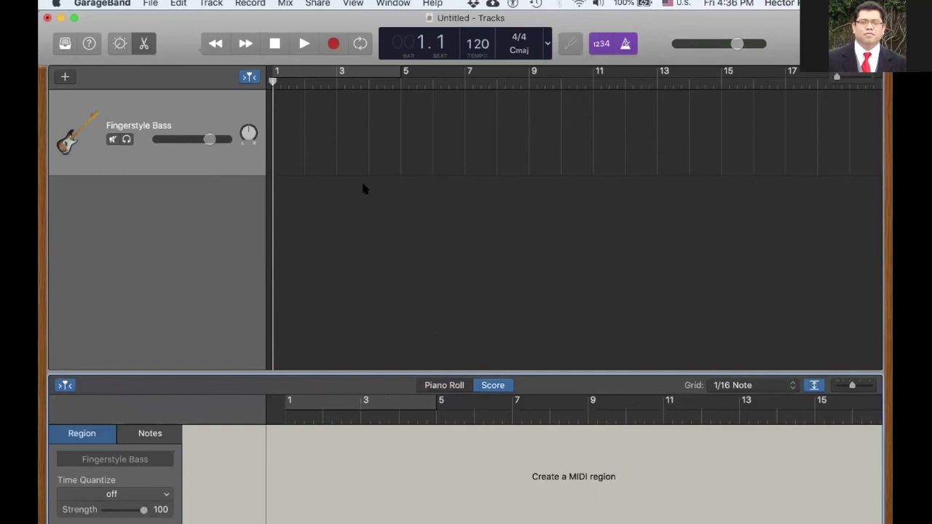
click(144, 44)
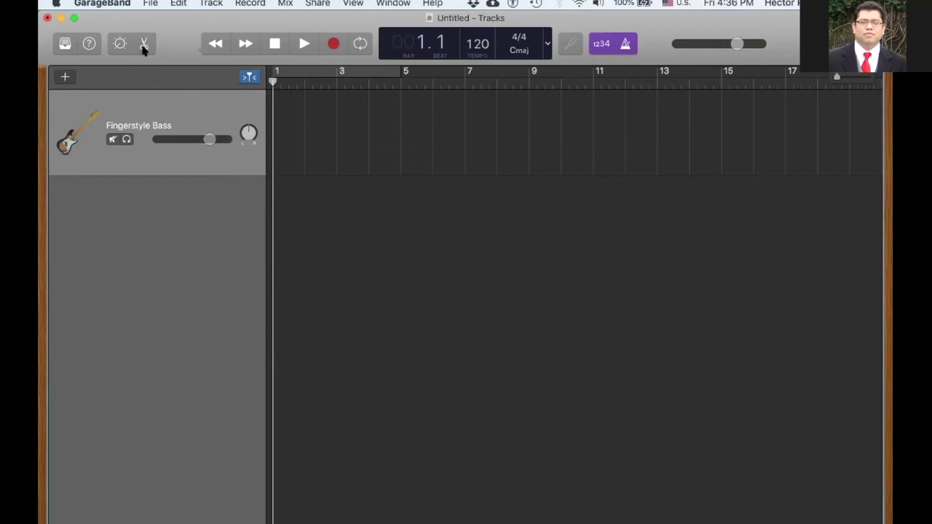
click(144, 46)
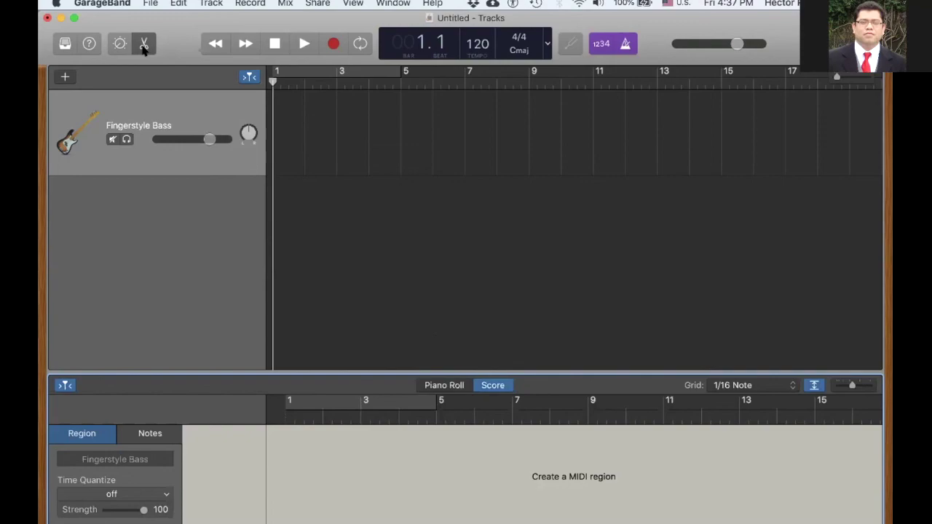
click(144, 45)
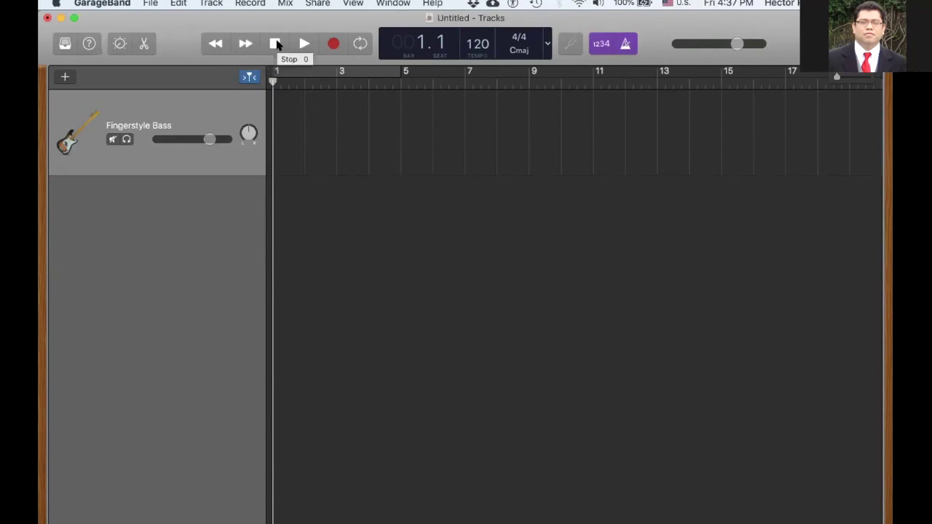
- Turn on the cycle area, try adjusting its range in the ruler, and turn it off
click(359, 45)
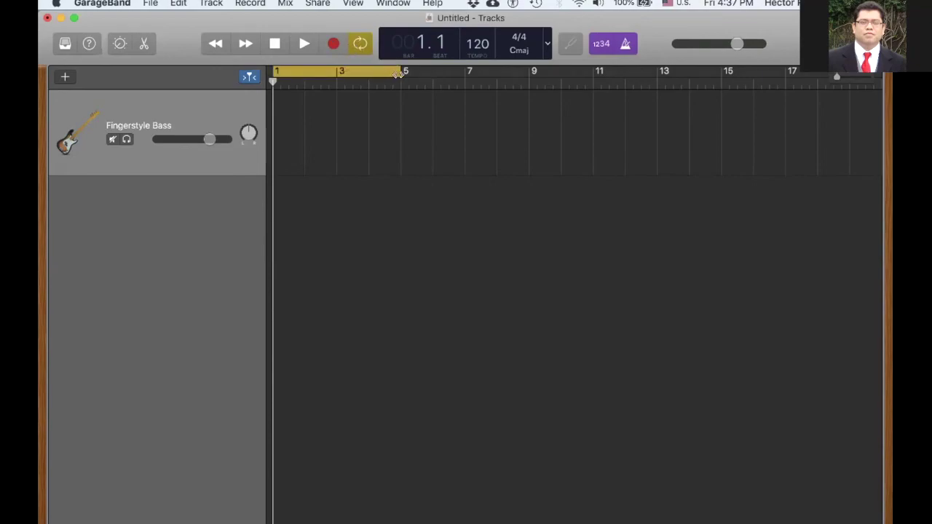
mouse_move(398, 71)
mouse_down()
mouse_move(337, 71)
mouse_move(470, 69)
mouse_move(399, 70)
mouse_up()
mouse_move(345, 71)
mouse_down()
mouse_move(461, 56)
mouse_move(349, 62)
mouse_up()
click(359, 45)
click(359, 46)
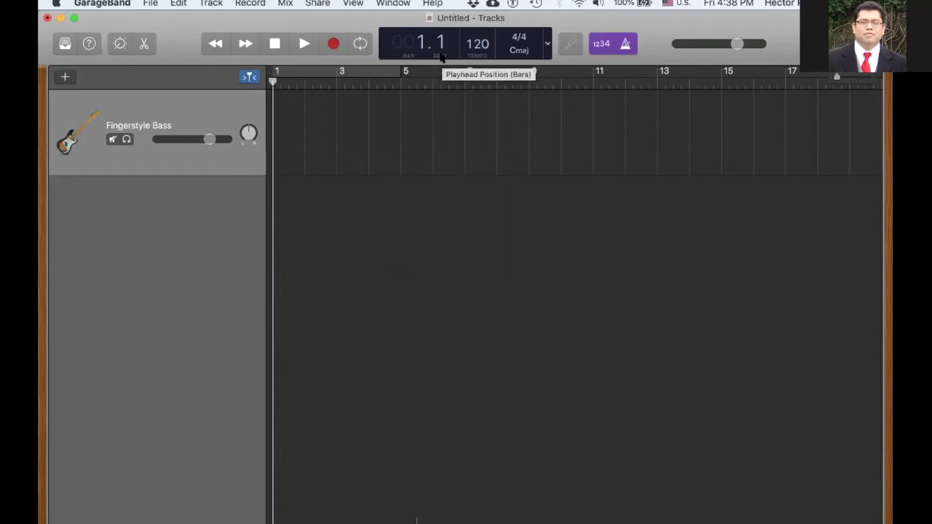
- Set the project tempo to 121 and choose C major as the key signature
drag(470, 42, 470, 51)
drag(477, 44, 477, 27)
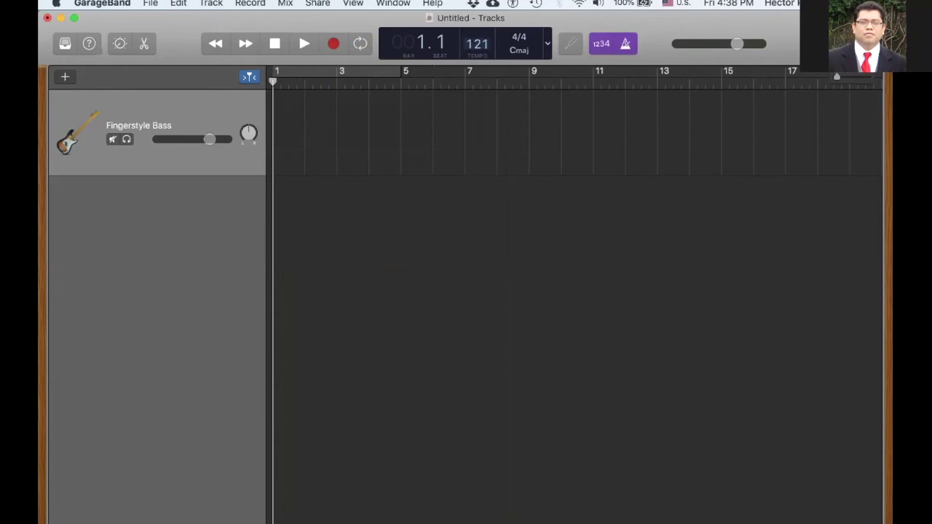
click(528, 51)
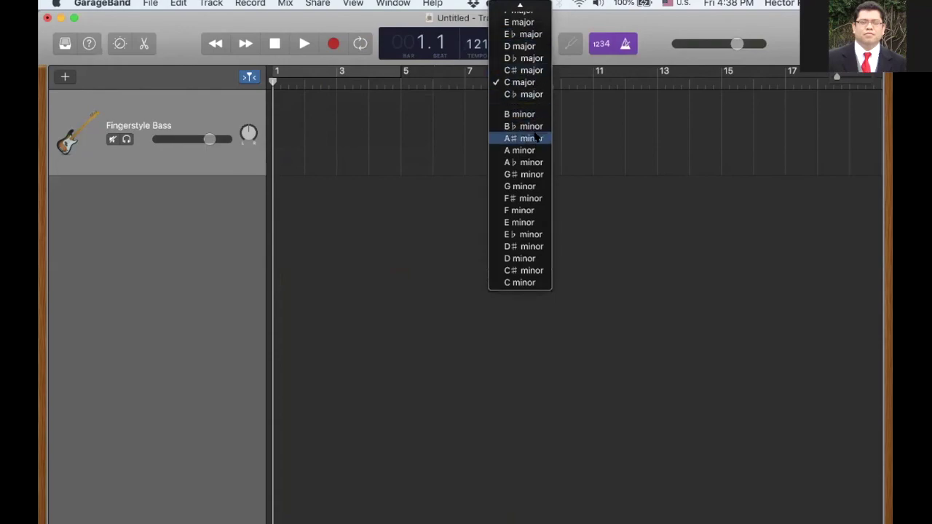
click(528, 83)
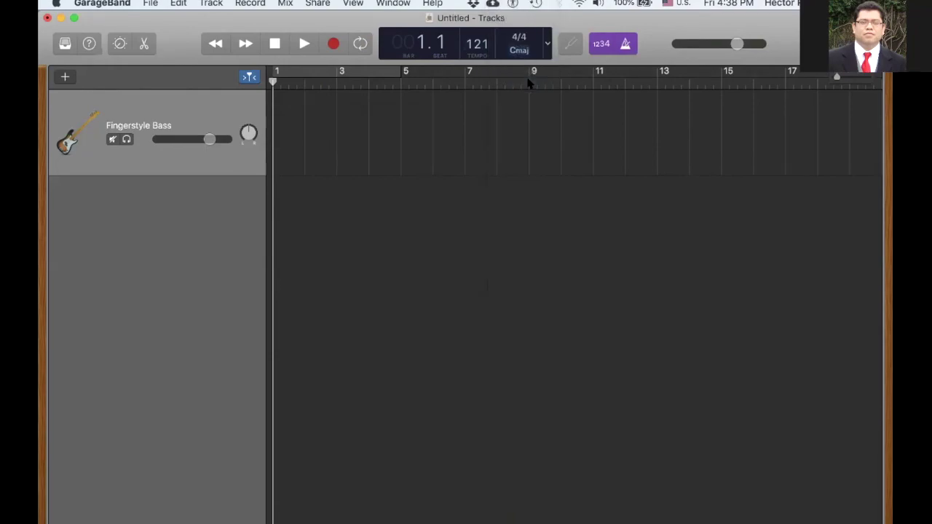
- Switch the LCD display through Beats & Time, Beats and Time, and return it to Beats & Project
click(547, 45)
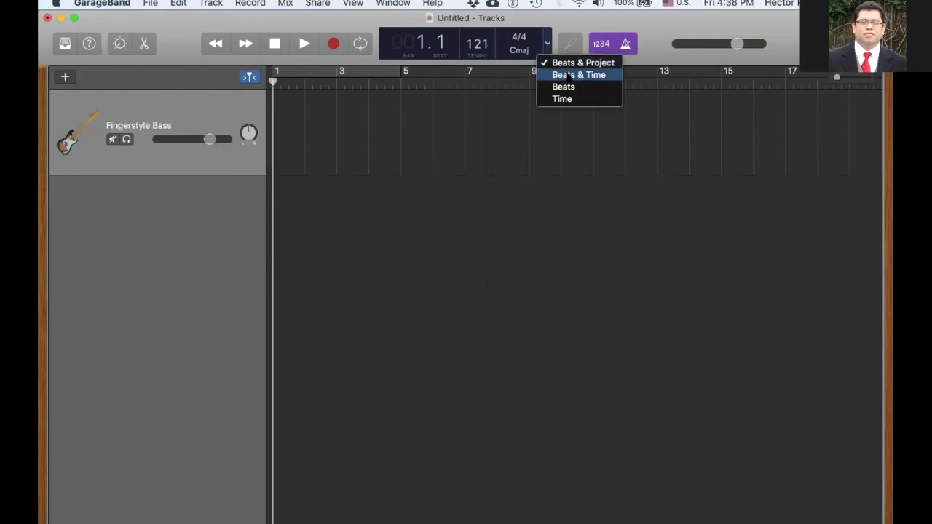
click(568, 75)
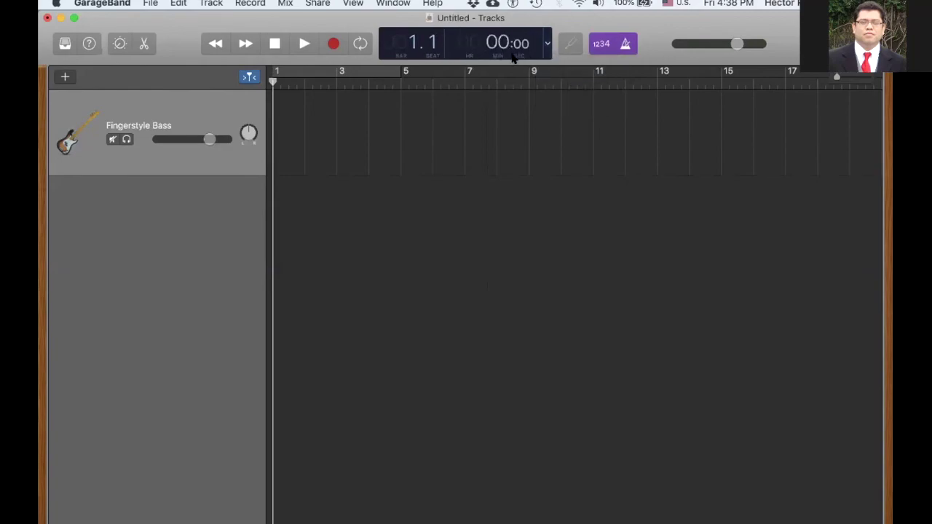
click(547, 45)
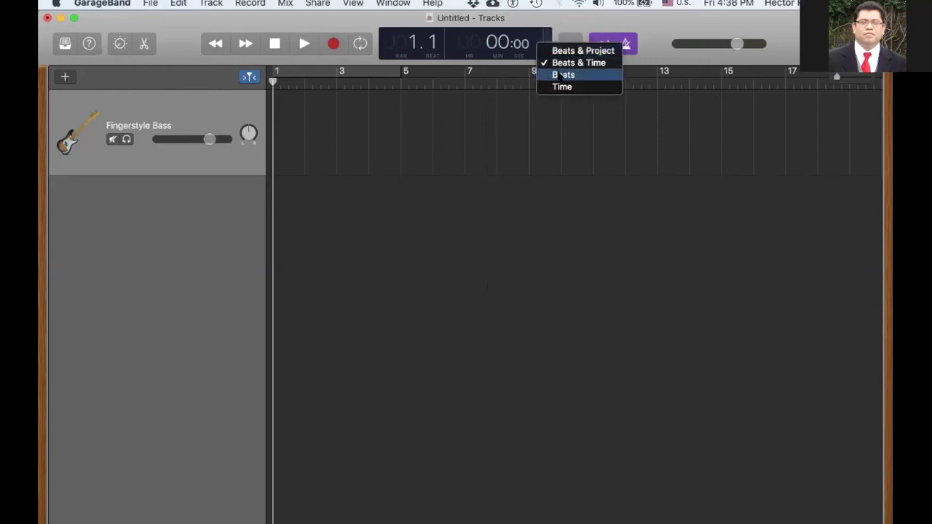
click(561, 75)
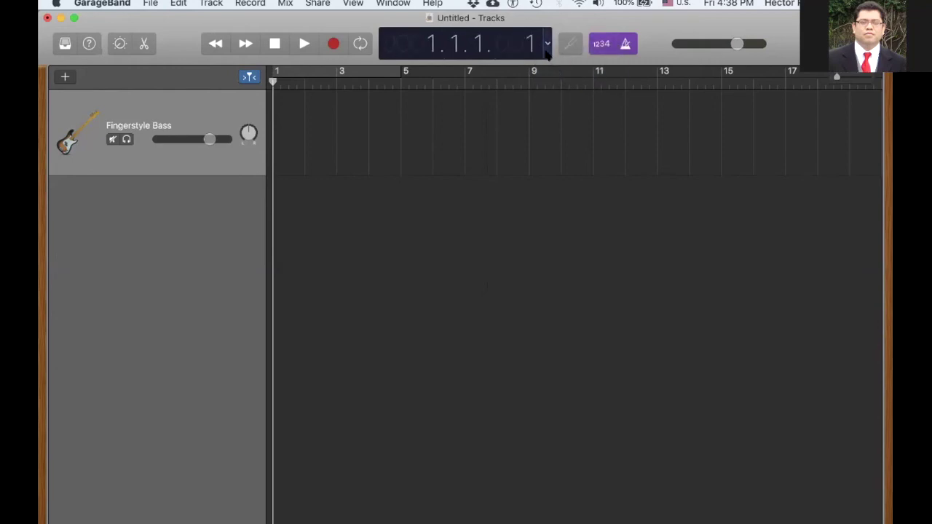
click(551, 64)
click(561, 75)
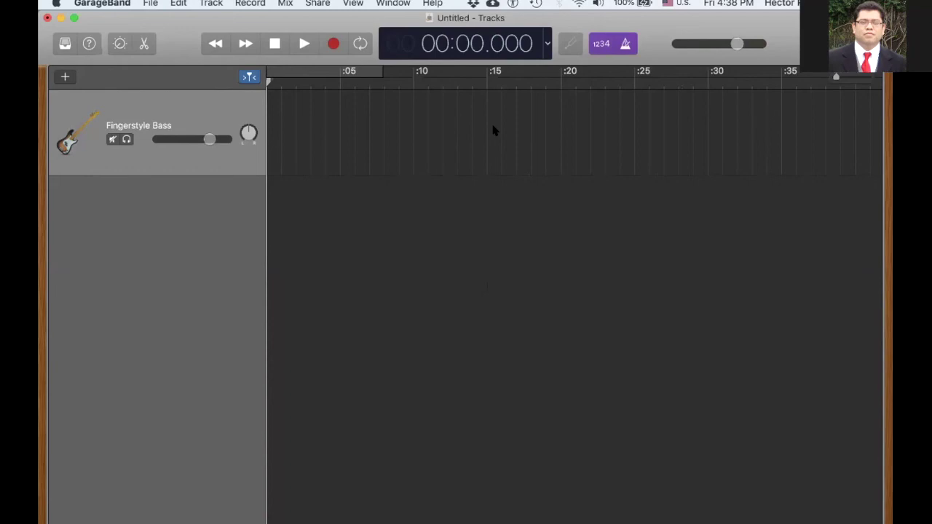
click(546, 50)
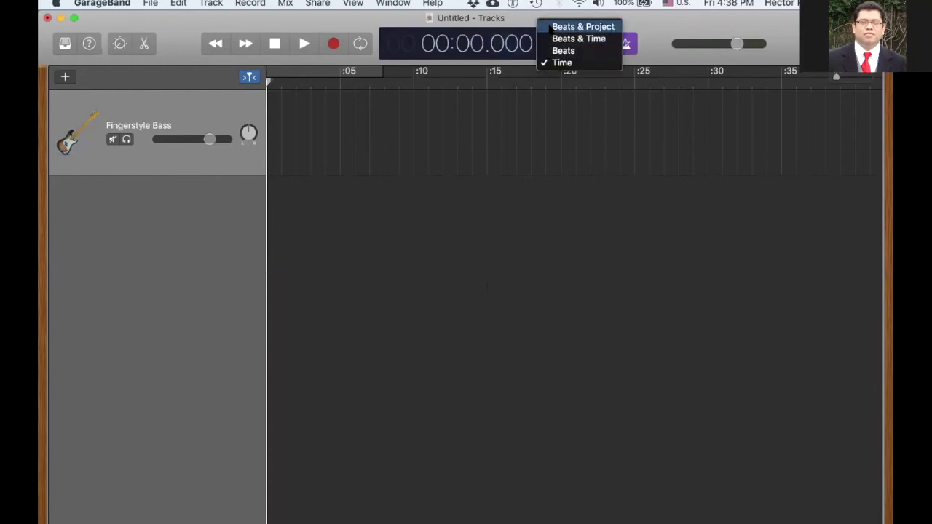
click(554, 27)
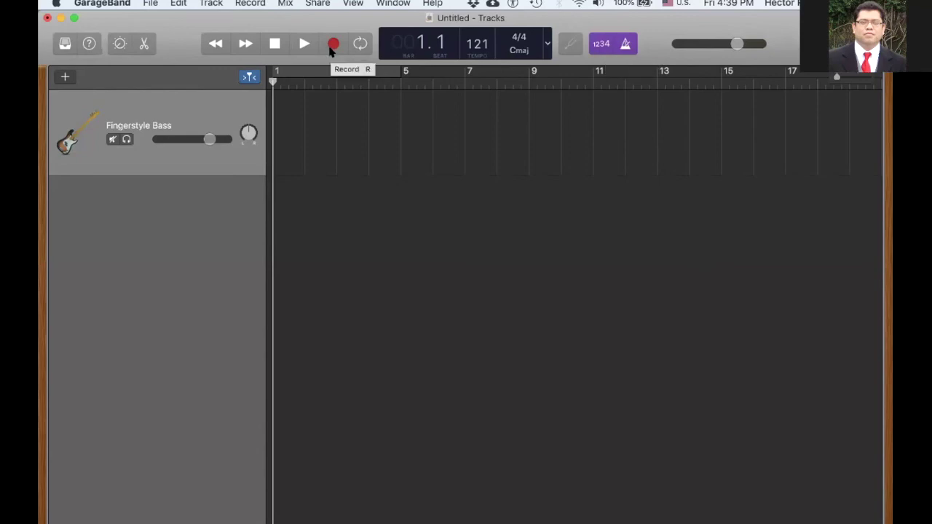
- Turn off the count-in and lower the master volume slightly
click(601, 52)
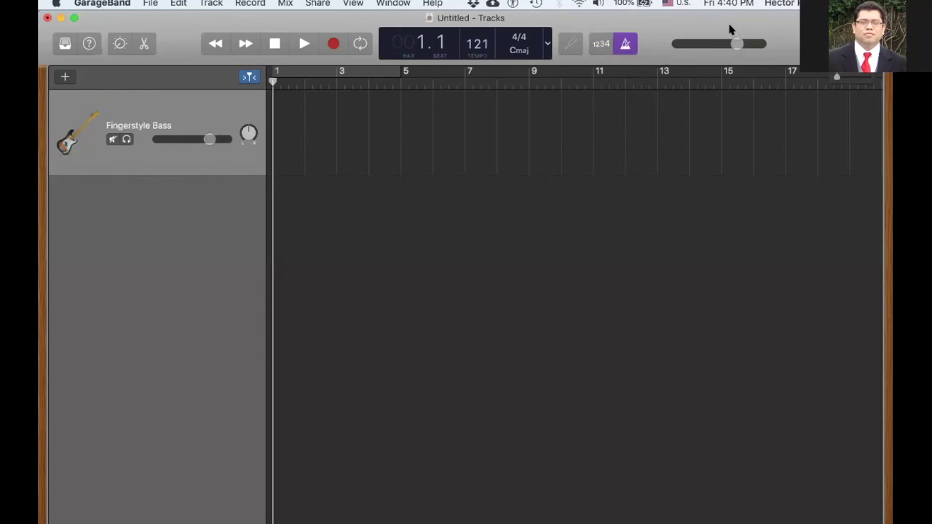
mouse_move(735, 44)
mouse_down()
mouse_move(683, 48)
mouse_move(732, 44)
mouse_up()
- Add a second track to the project with the Software Instrument track type
click(65, 78)
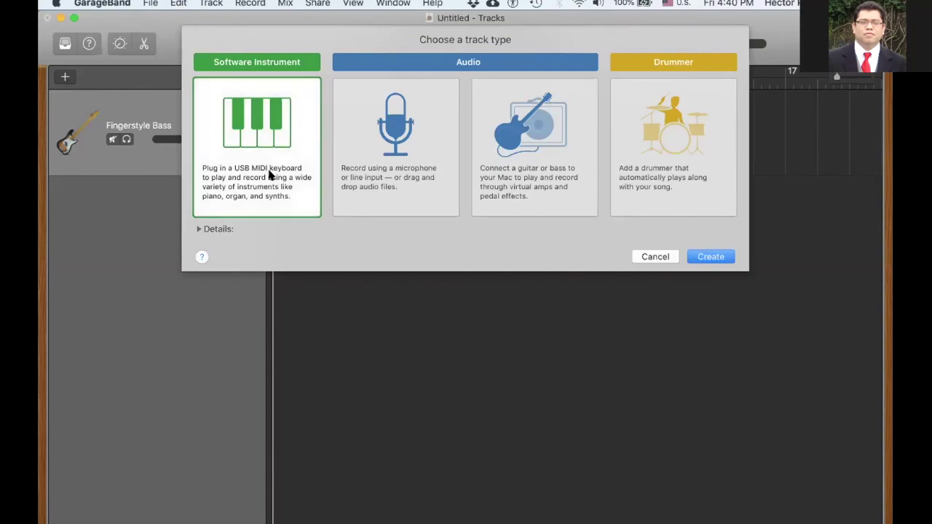
key(Return)
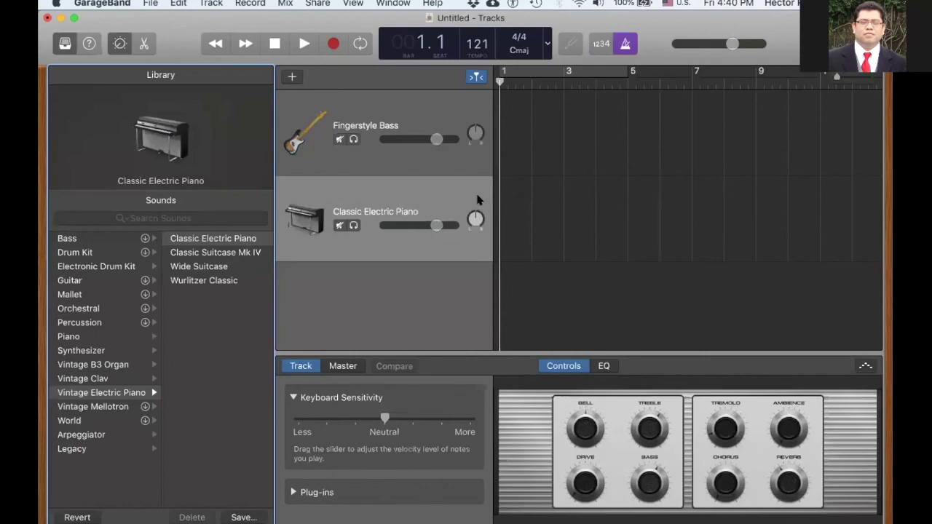
- Raise the Fingerstyle Bass track's volume, toggle its mute and solo on and off, and nudge the master volume down slightly
mouse_move(436, 141)
mouse_down()
mouse_move(394, 141)
mouse_move(447, 139)
mouse_up()
click(337, 142)
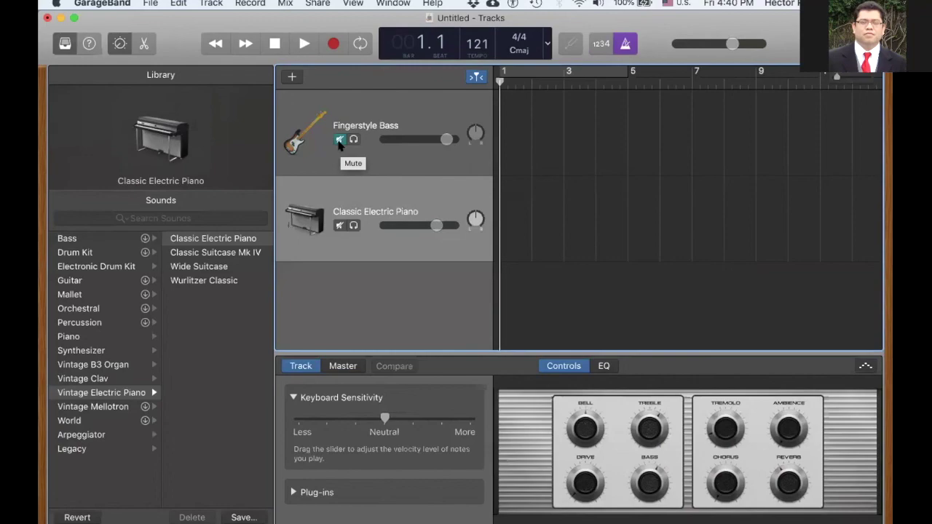
click(340, 144)
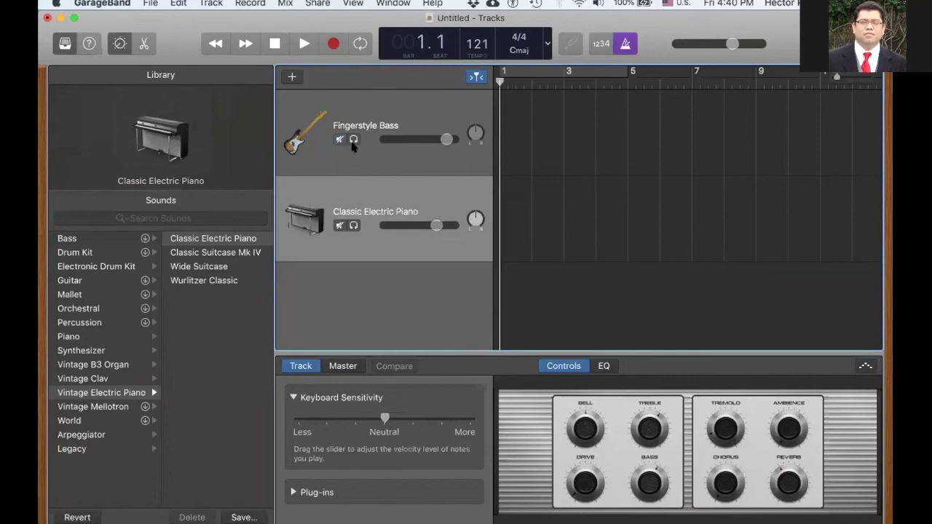
click(353, 141)
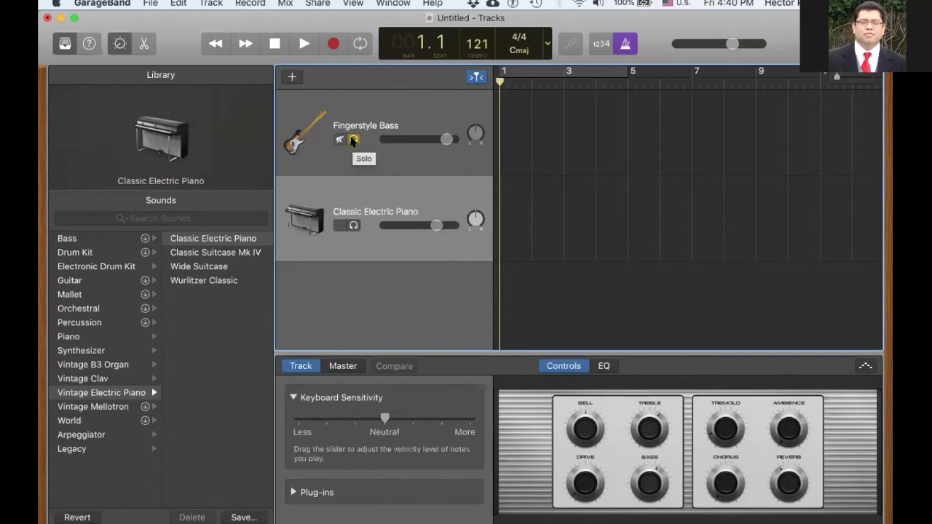
click(353, 140)
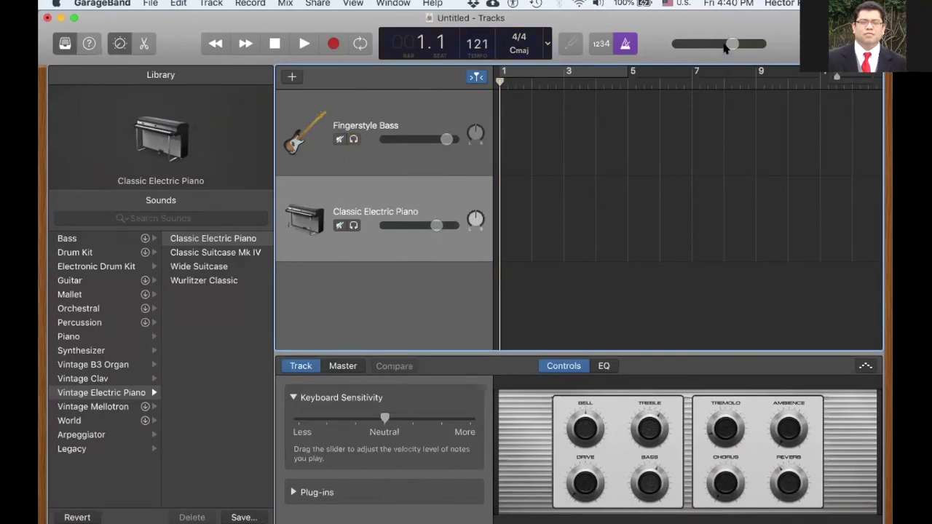
mouse_move(732, 45)
mouse_down()
mouse_move(721, 45)
mouse_move(731, 45)
mouse_up()
- Hide the Library, write "Hello Everyone" in the project's Note Pad and close the Note Pad
key(y)
key(alt+super+p)
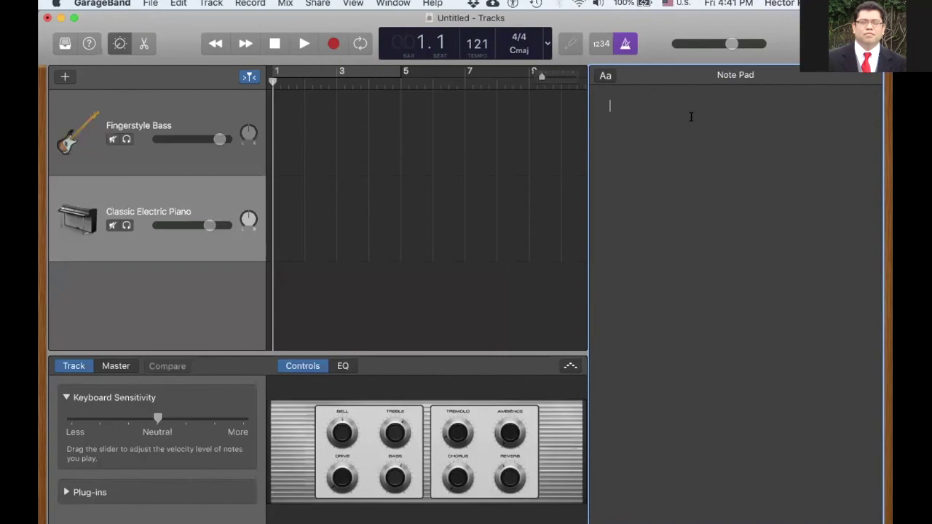
text(Hello Everyone)
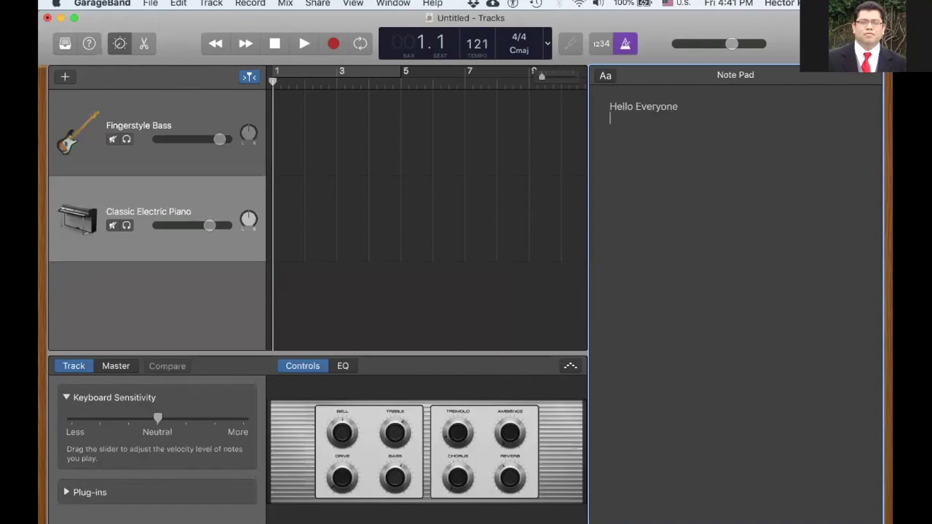
key(Return)
double_click(648, 106)
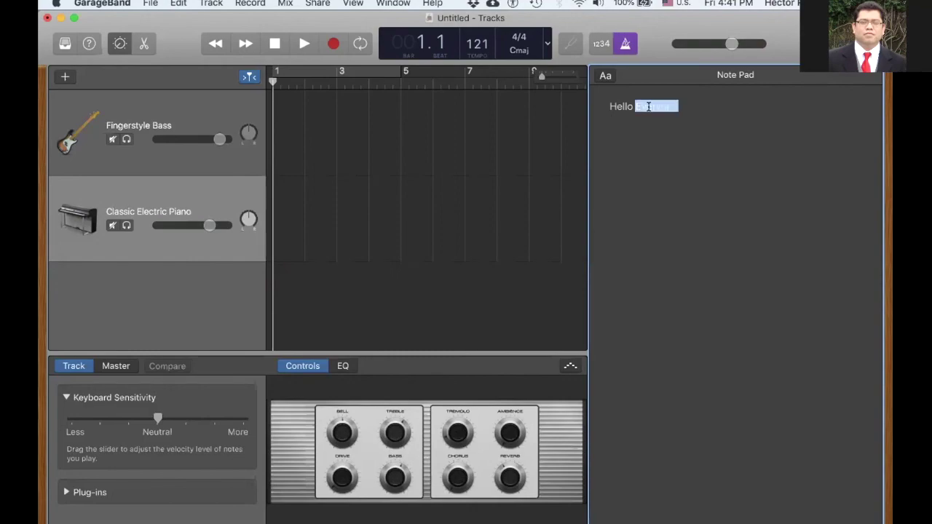
click(686, 124)
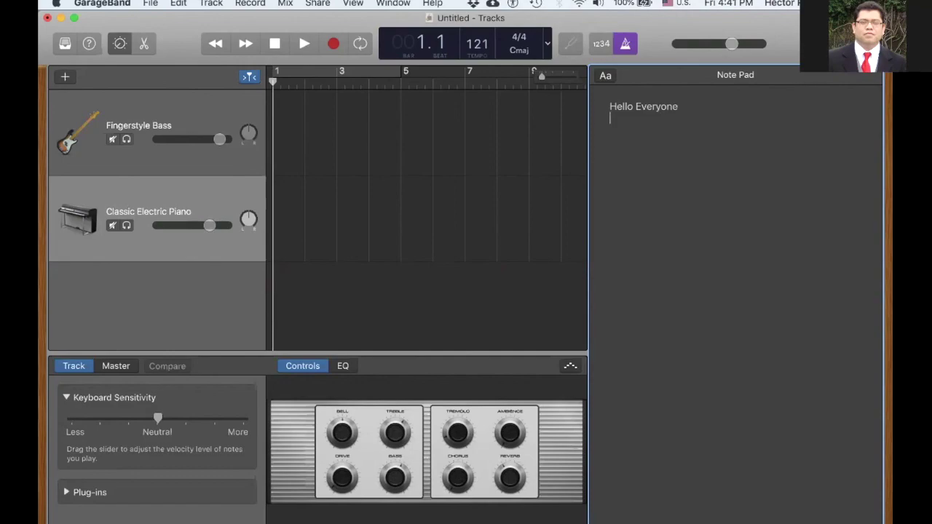
key(super+alt+p)
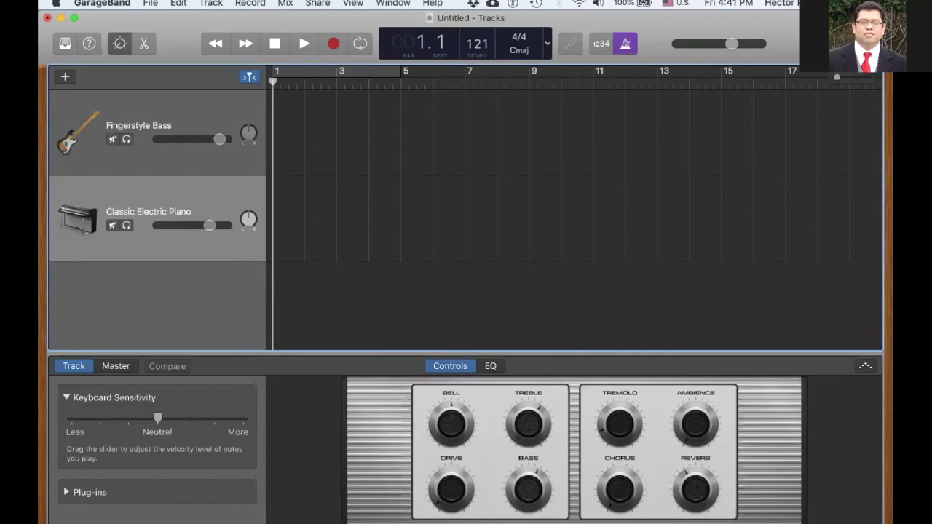
- Browse the Apple Loops list, filter it by the Bass instrument and clear the filter
key(o)
scroll(738, 192, down, 10)
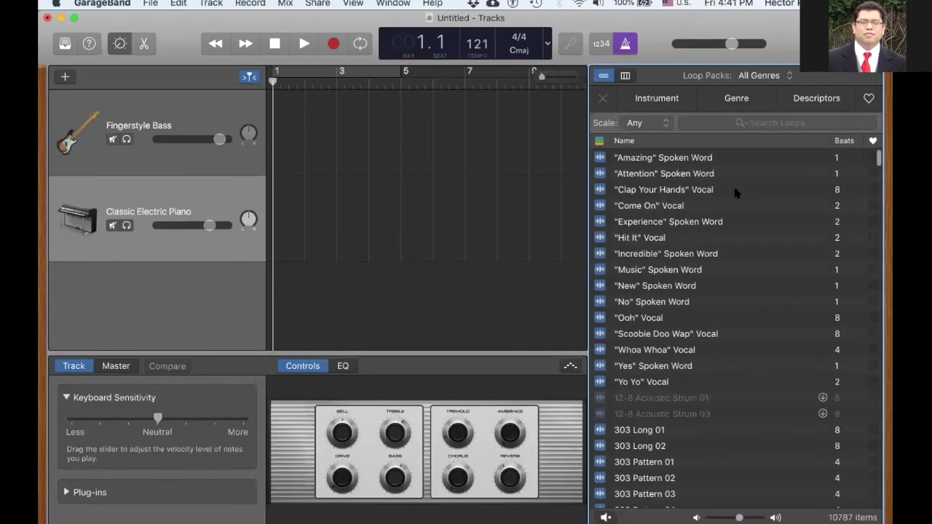
scroll(735, 189, down, 5)
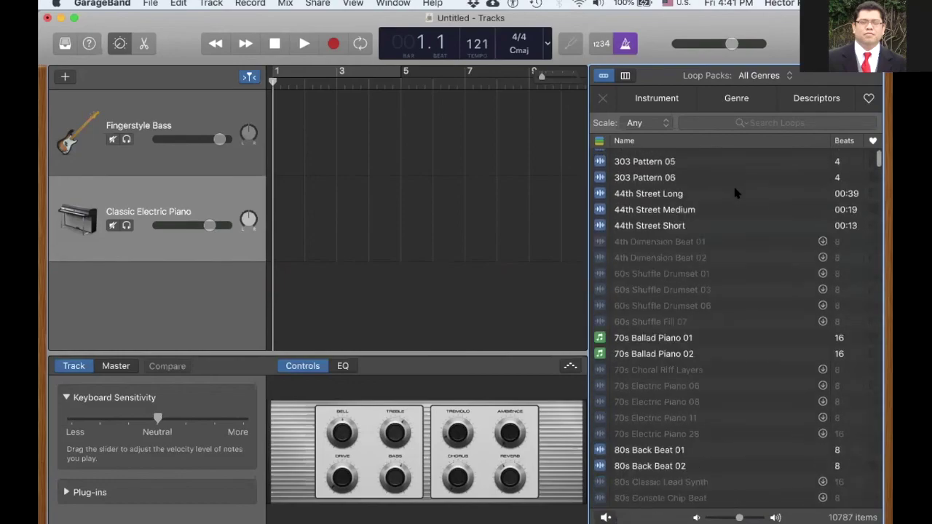
scroll(734, 190, up, 4)
scroll(735, 192, up, 8)
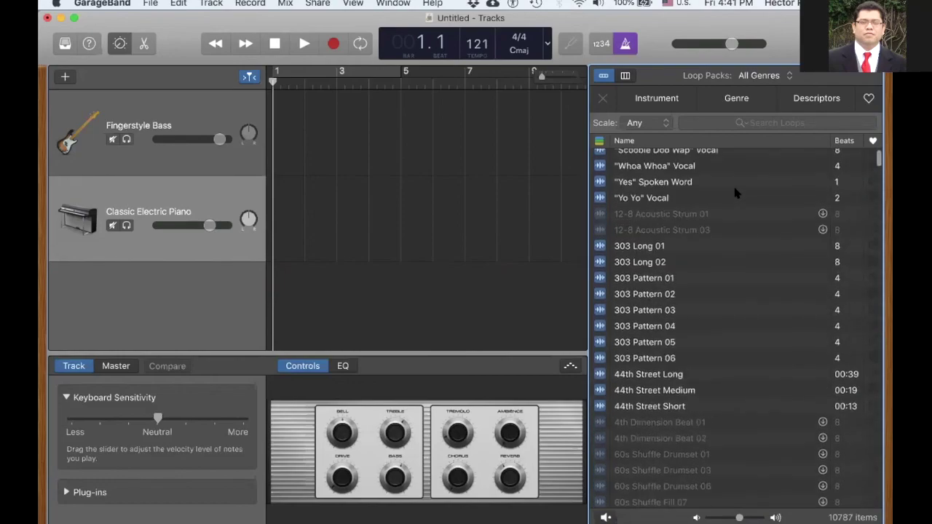
scroll(735, 192, up, 1)
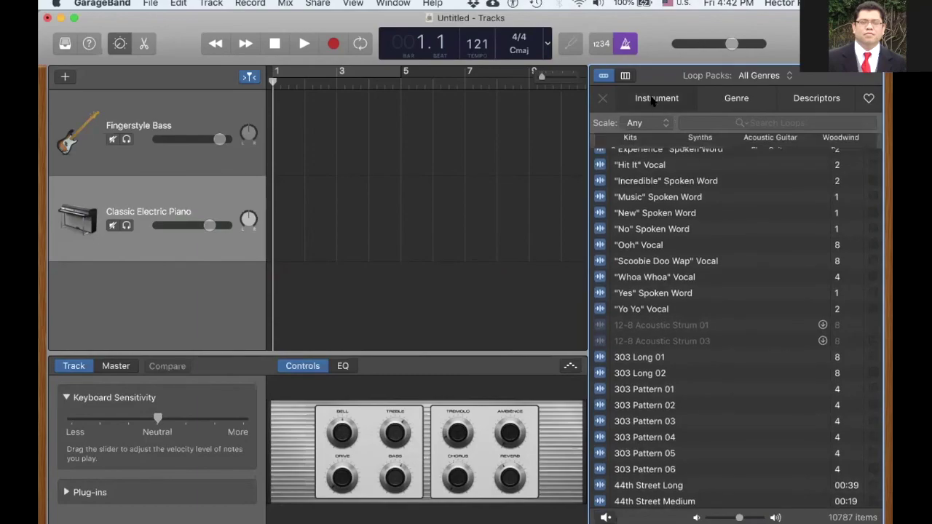
click(653, 99)
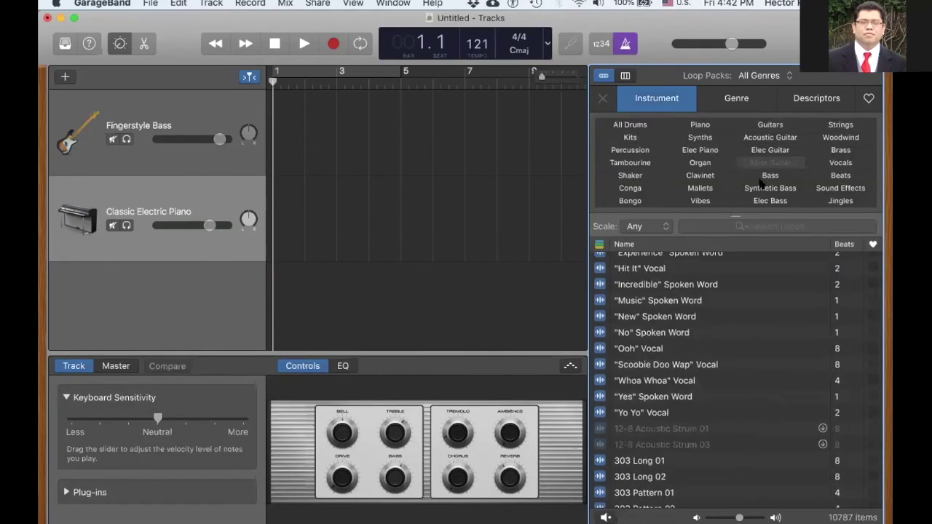
click(769, 176)
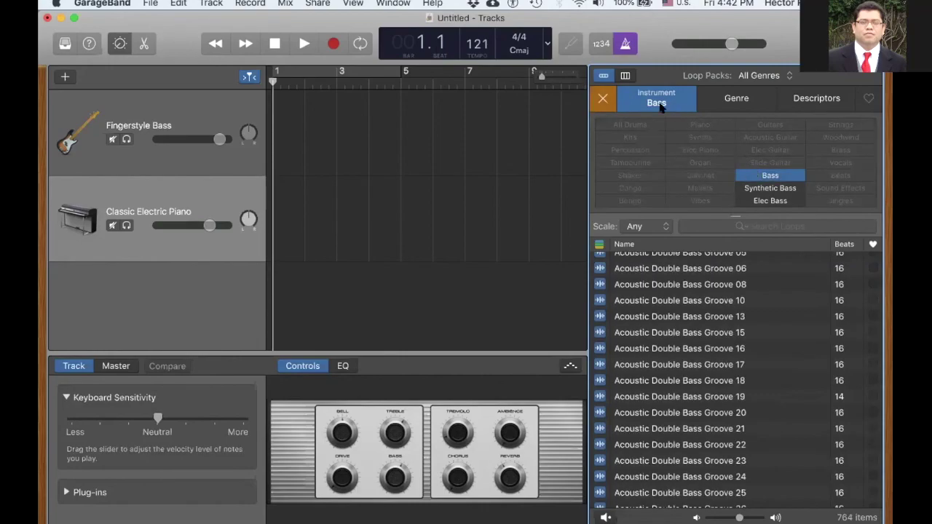
click(605, 101)
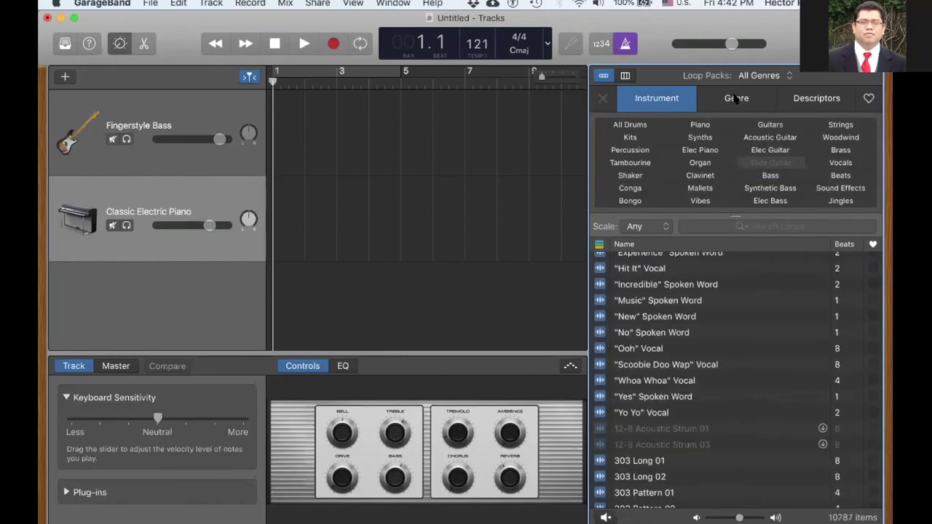
- Filter the loops by the Hip Hop genre, preview Altered State Beat 01 at a lower volume and mark it as a favorite
click(736, 101)
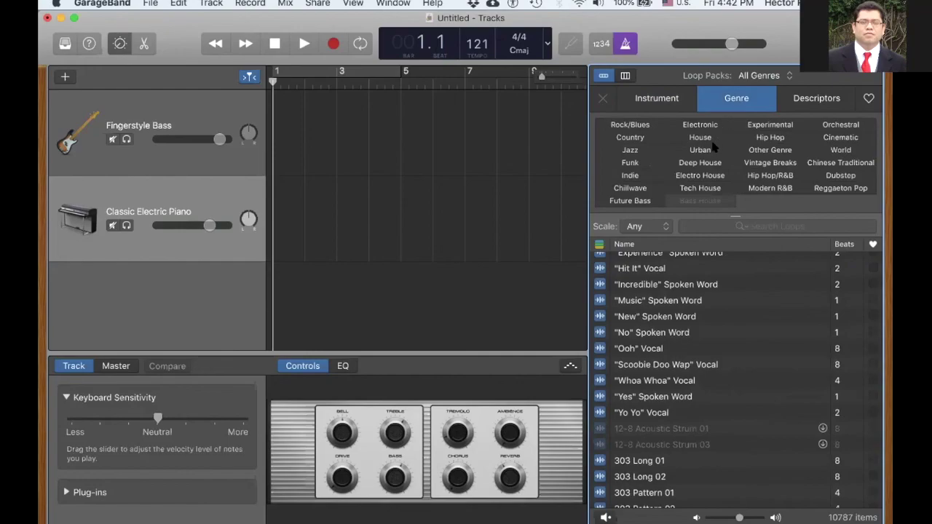
click(754, 140)
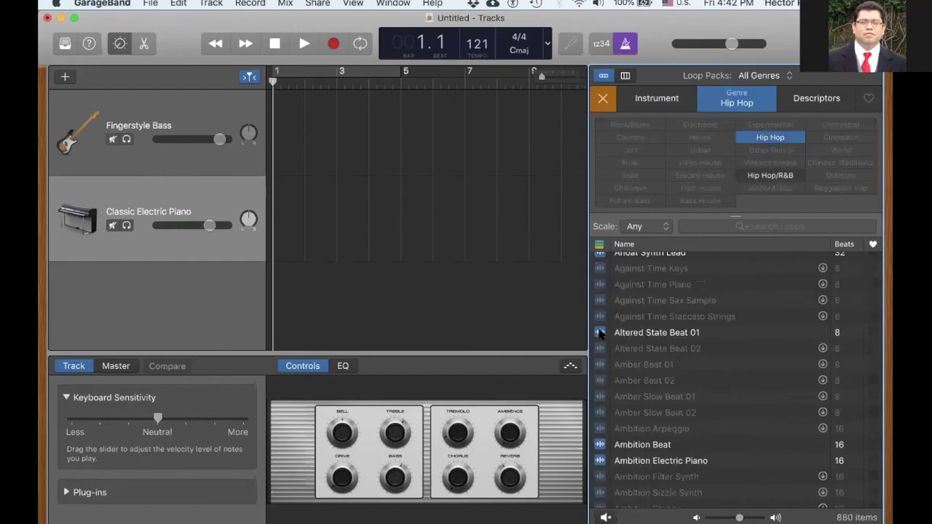
click(601, 333)
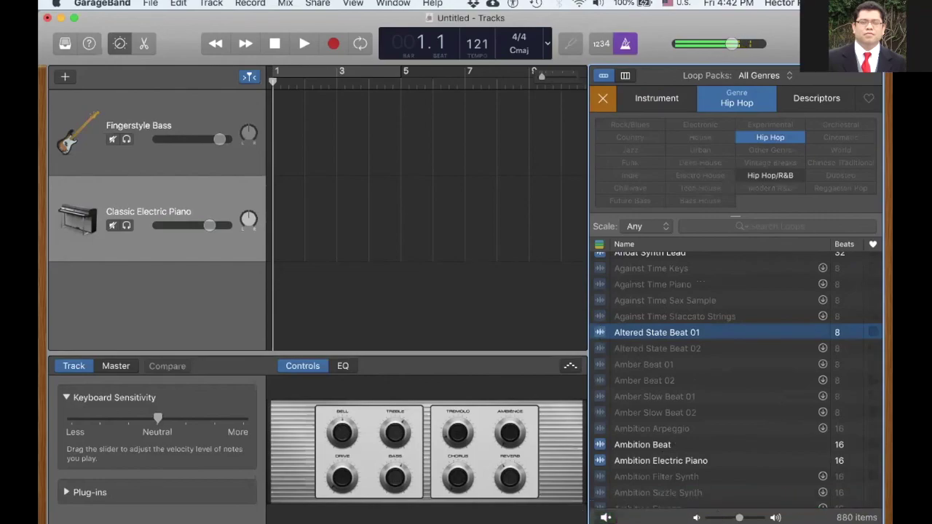
drag(739, 517, 729, 517)
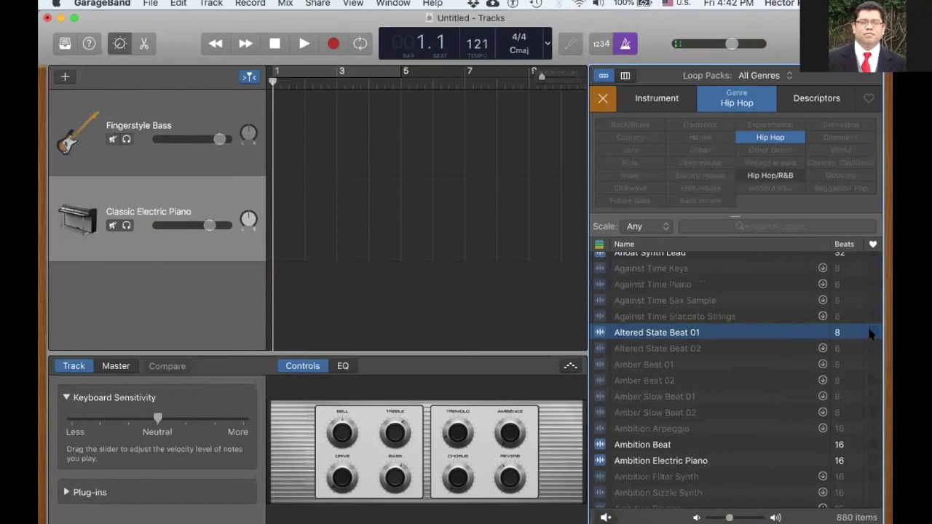
click(872, 332)
click(601, 102)
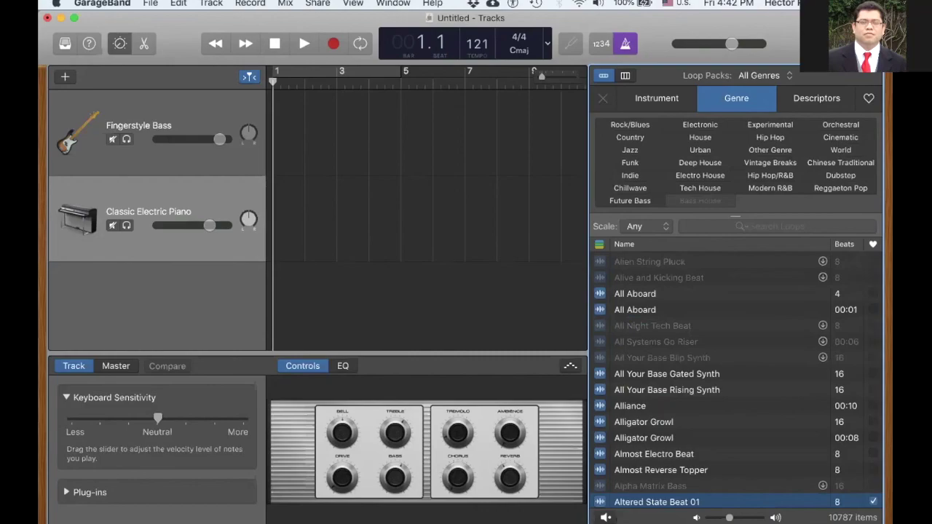
key(o)
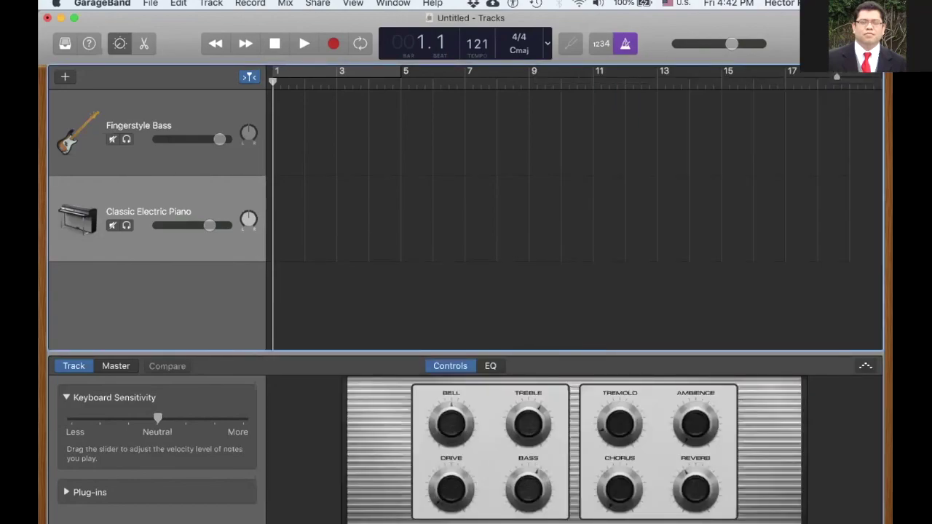
- View the audio and movie sources in the Media browser and close the browser
key(f)
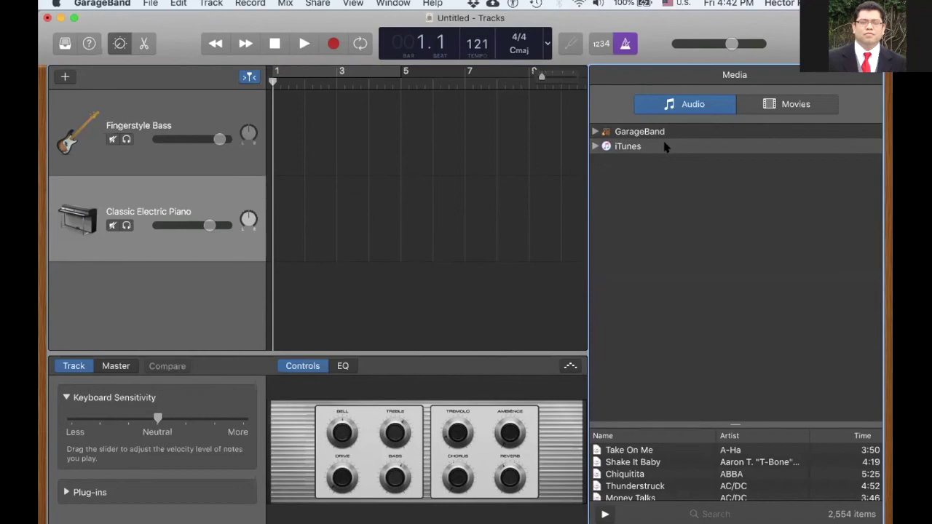
click(799, 106)
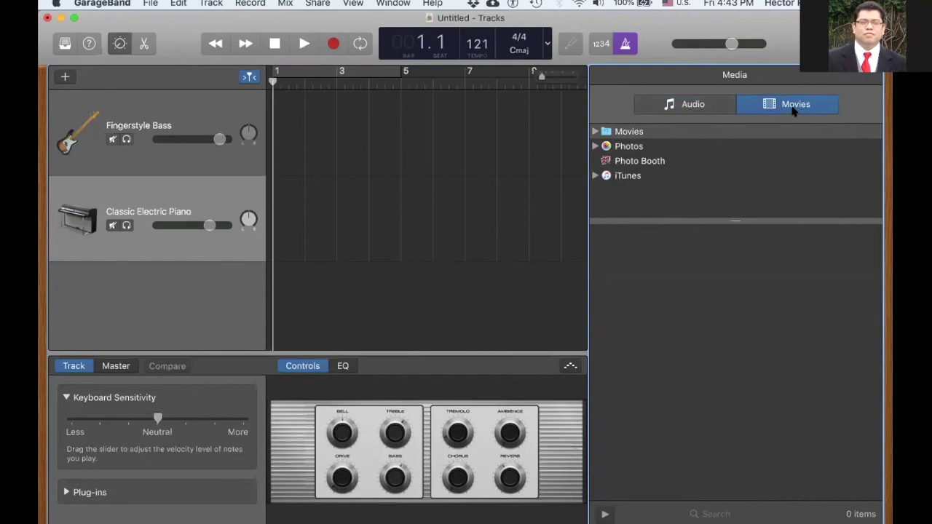
click(789, 109)
key(f)
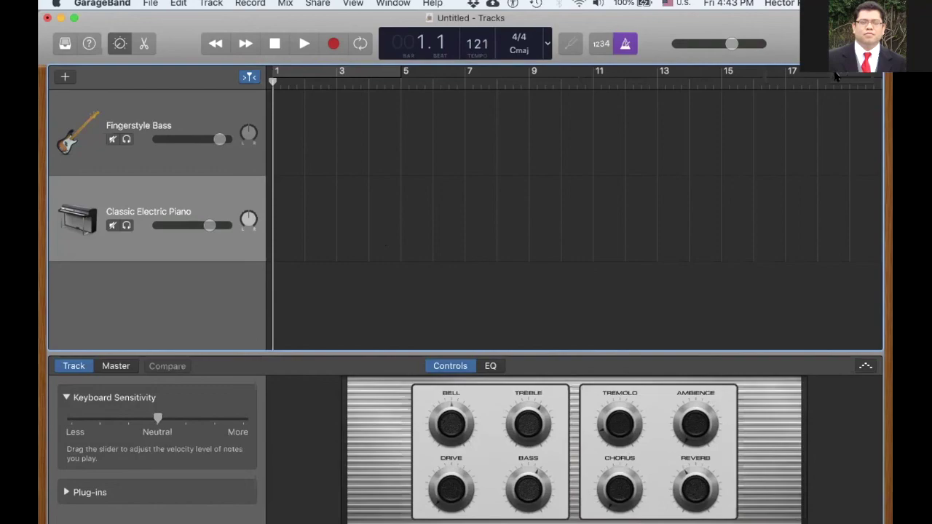
- Zoom the timeline in horizontally until the ruler numbers every bar
mouse_move(836, 79)
mouse_down()
mouse_move(847, 80)
mouse_move(838, 77)
mouse_up()
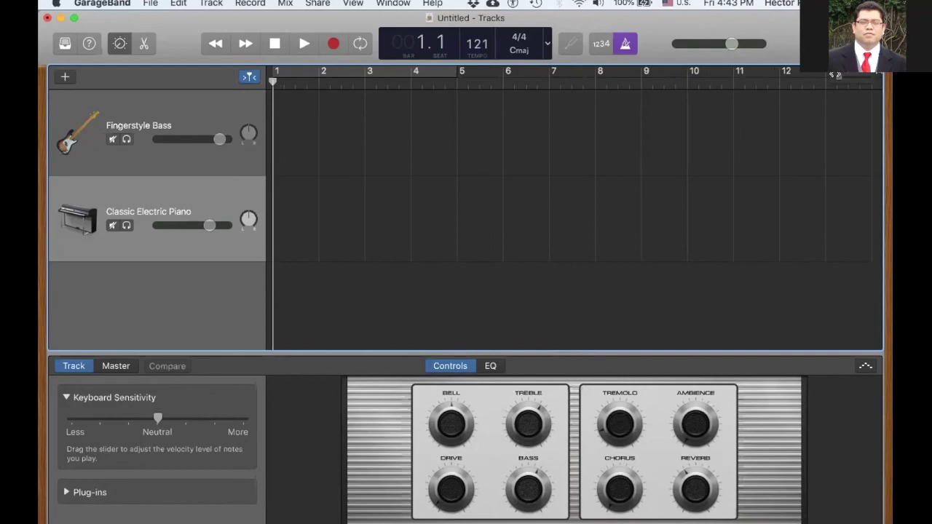
drag(838, 76, 842, 75)
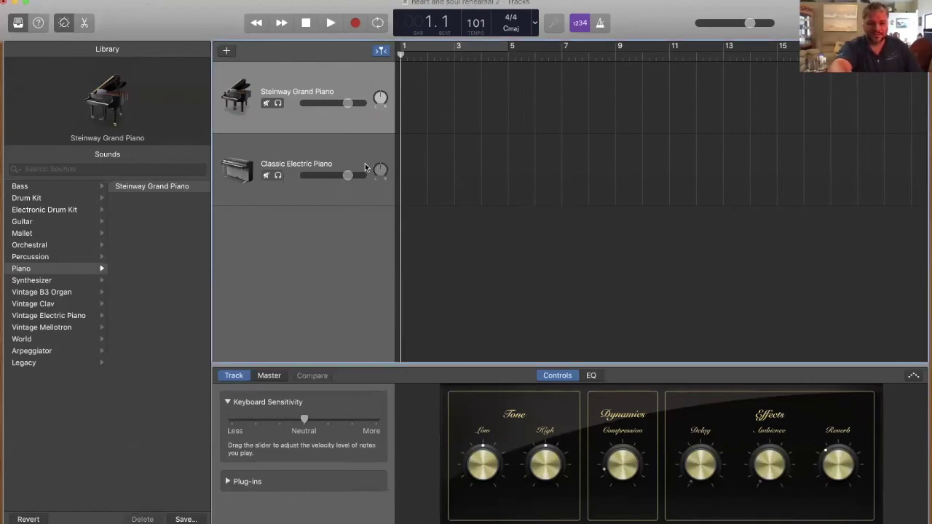
- Delete the Classic Electric Piano track and record a part on the Steinway Grand Piano track from bar 1 to bar 7
click(354, 147)
key(super+BackSpace)
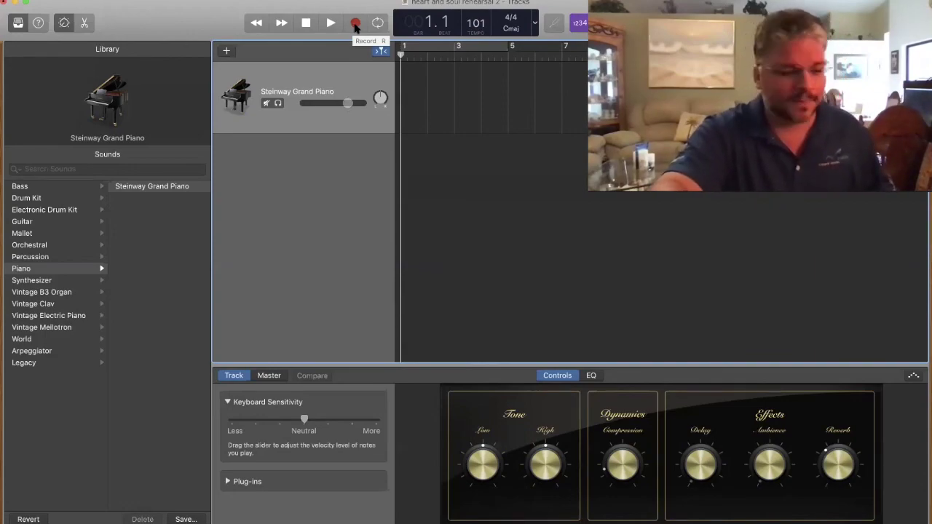
click(355, 24)
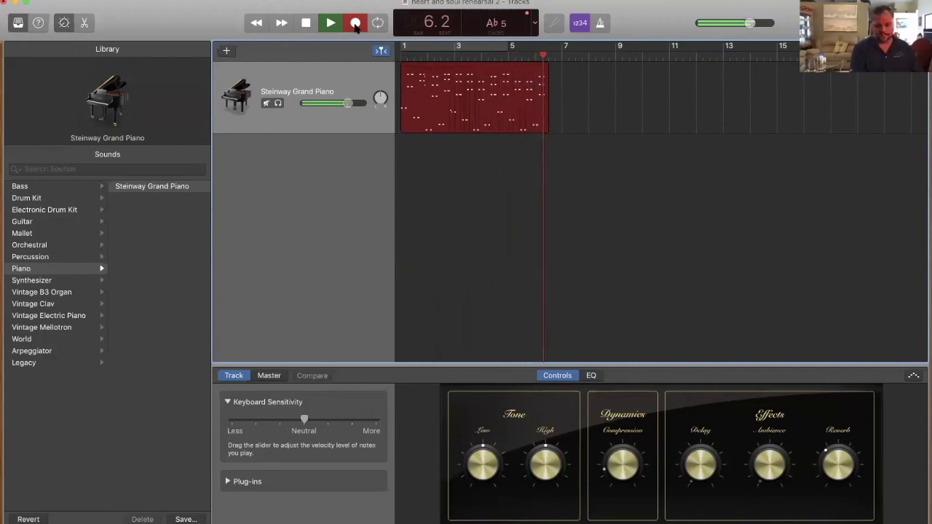
click(306, 22)
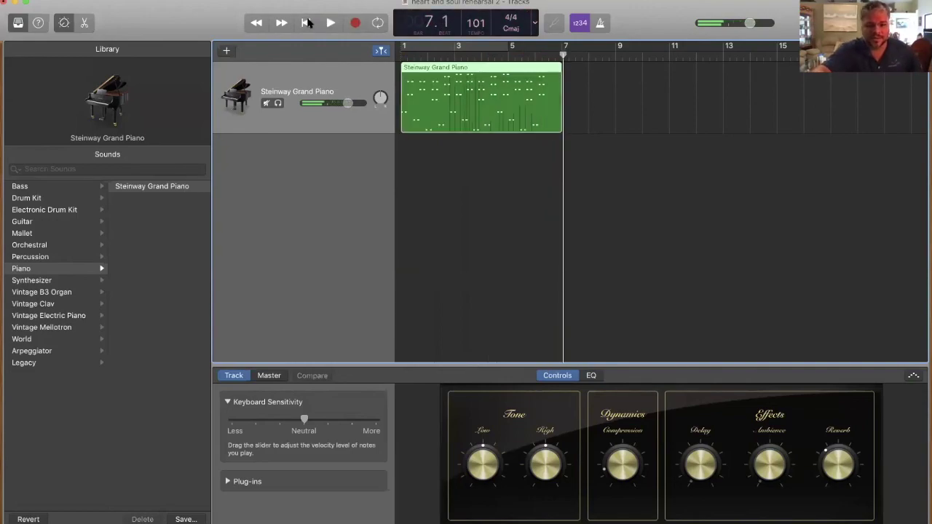
- Open the recorded region in the Piano Roll, audition single notes and slightly change the length of the upper note just before 1.3
double_click(488, 92)
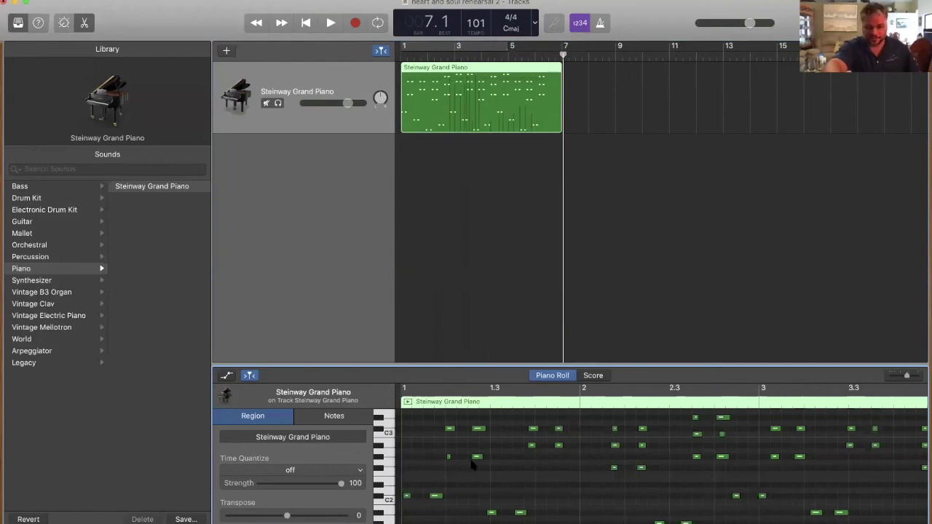
click(436, 497)
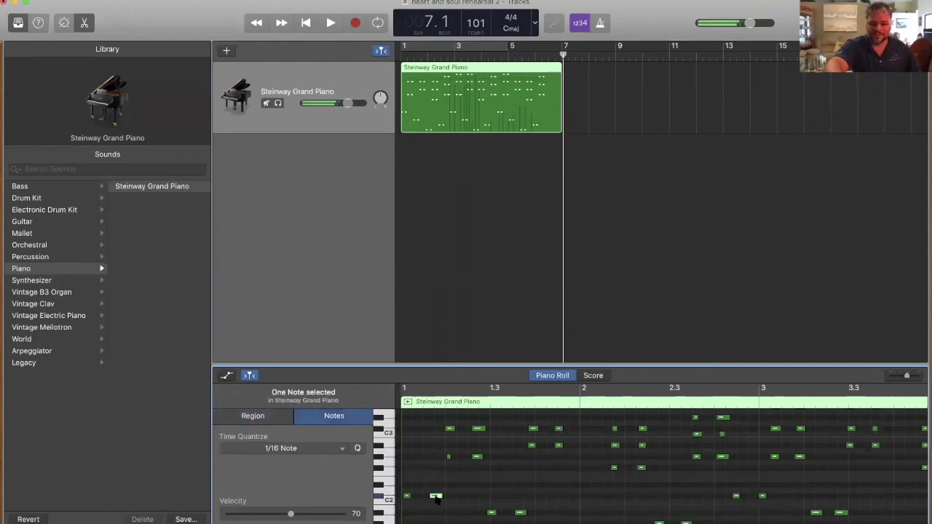
click(533, 429)
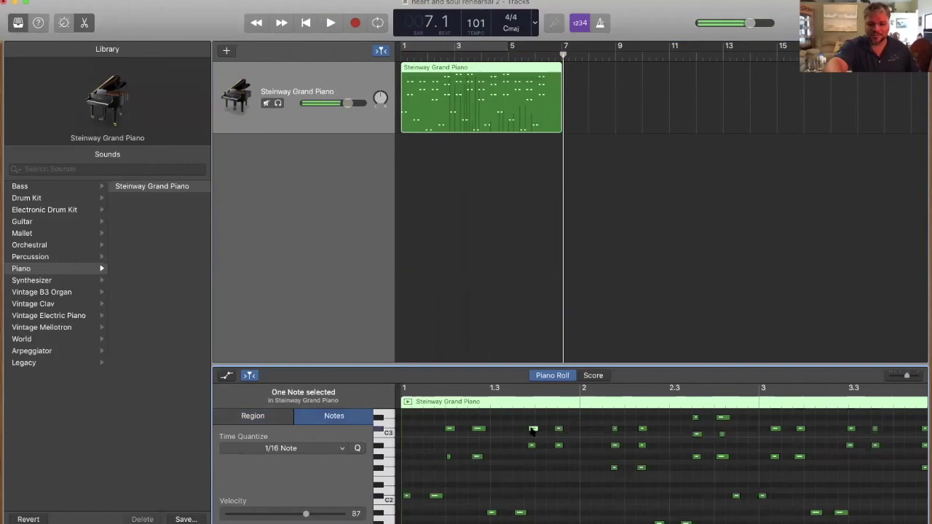
drag(486, 429, 481, 428)
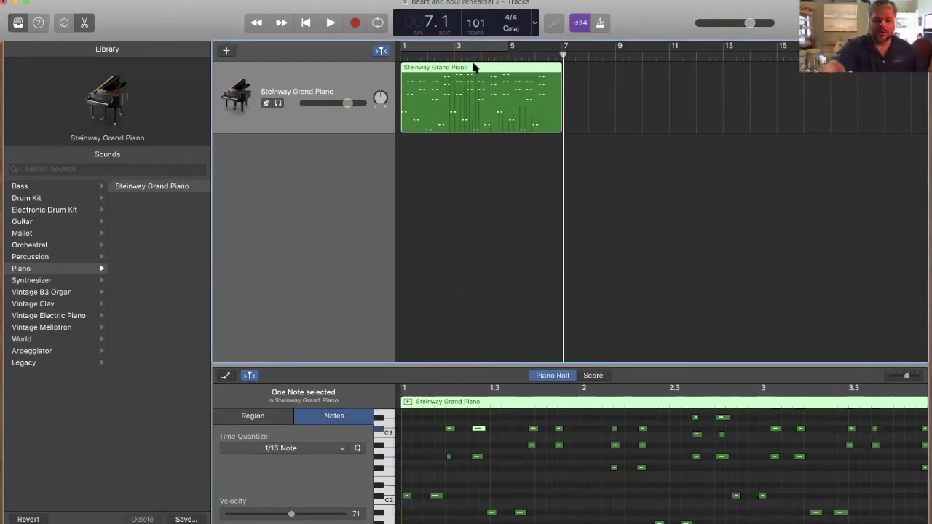
- Return the playhead to bar 1 and play the Steinway Grand Piano region, stopping at beat 4.3
drag(563, 54, 402, 55)
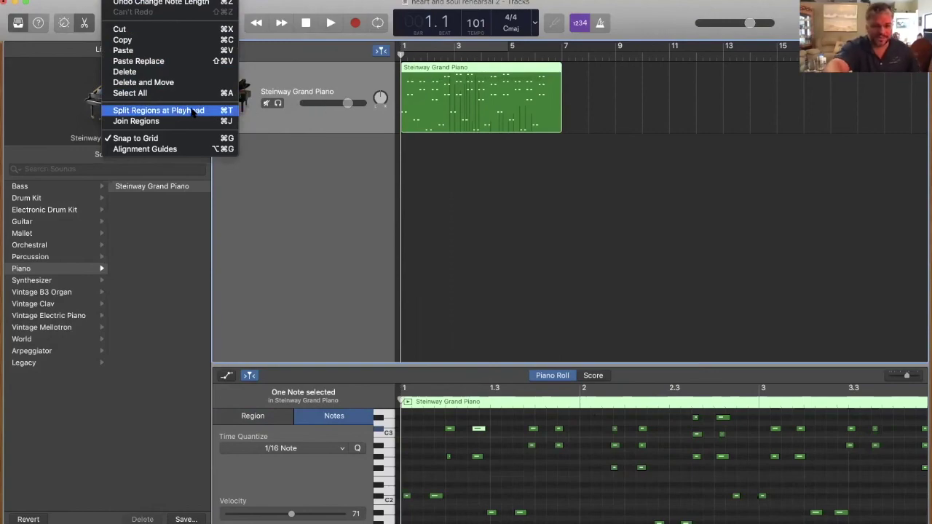
click(400, 56)
mouse_move(400, 56)
mouse_down()
mouse_move(457, 56)
mouse_move(403, 51)
mouse_move(414, 52)
mouse_up()
click(121, 1)
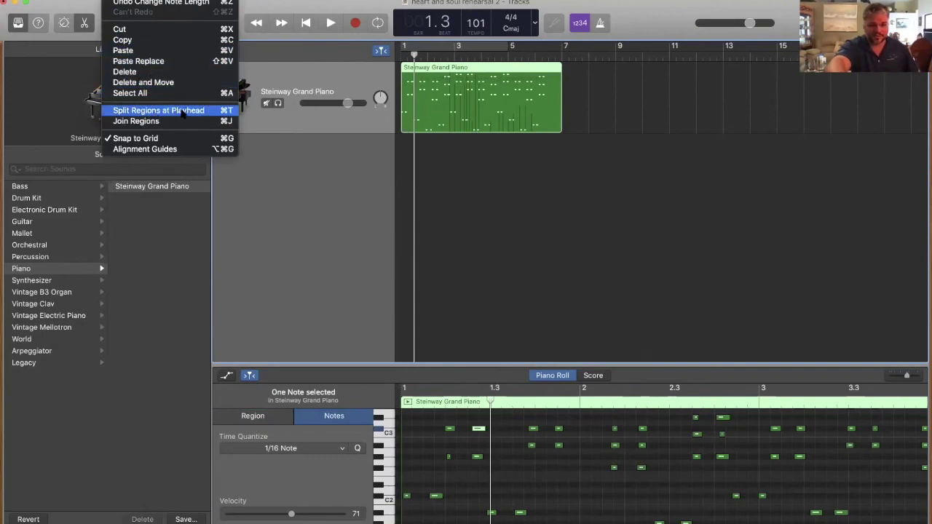
click(414, 56)
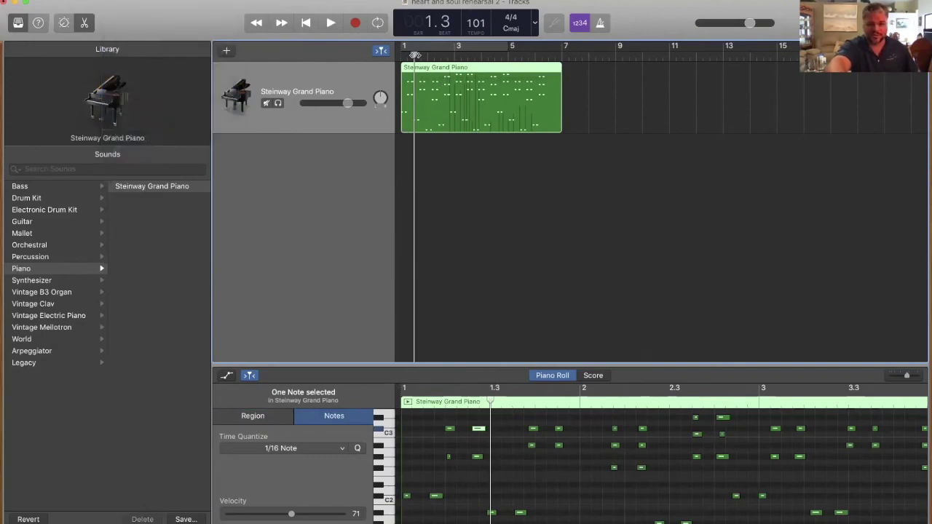
drag(414, 52, 403, 53)
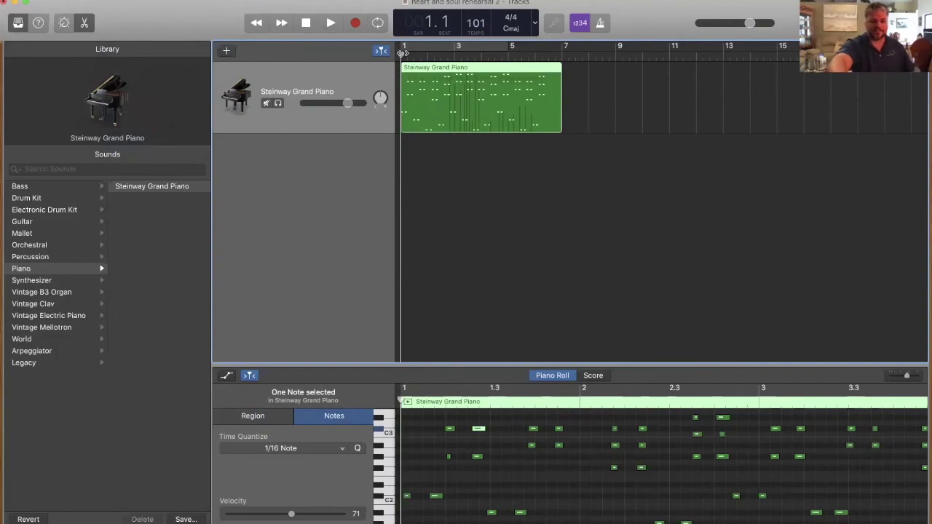
key(space)
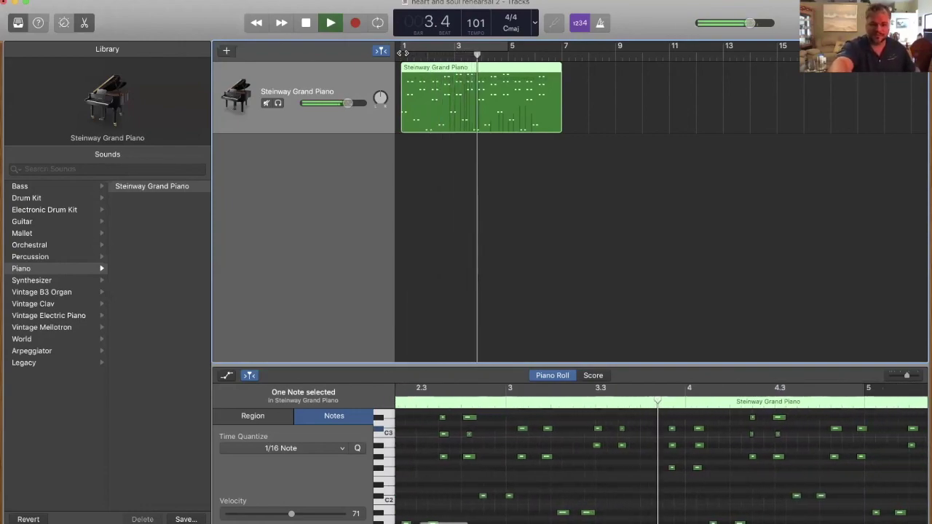
key(space)
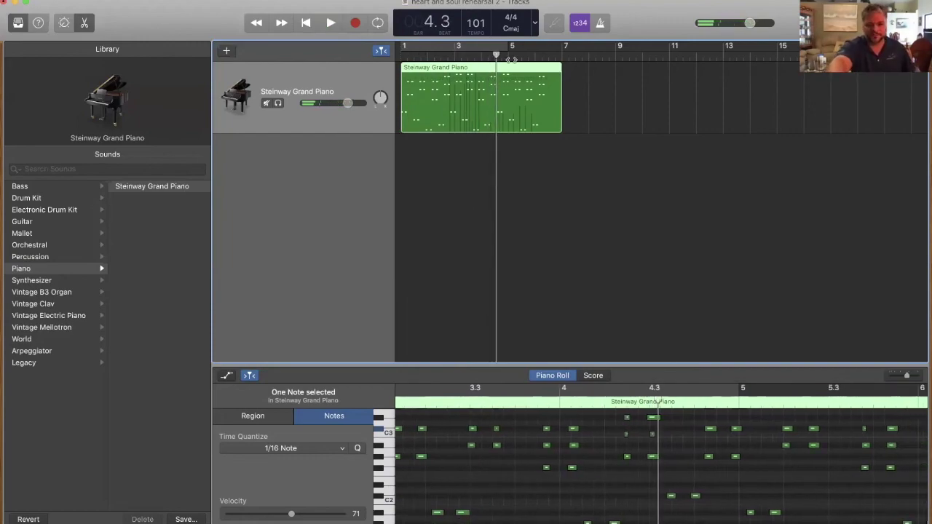
- Split the piano region at beat 4.3 and delete the part after the split
click(116, 1)
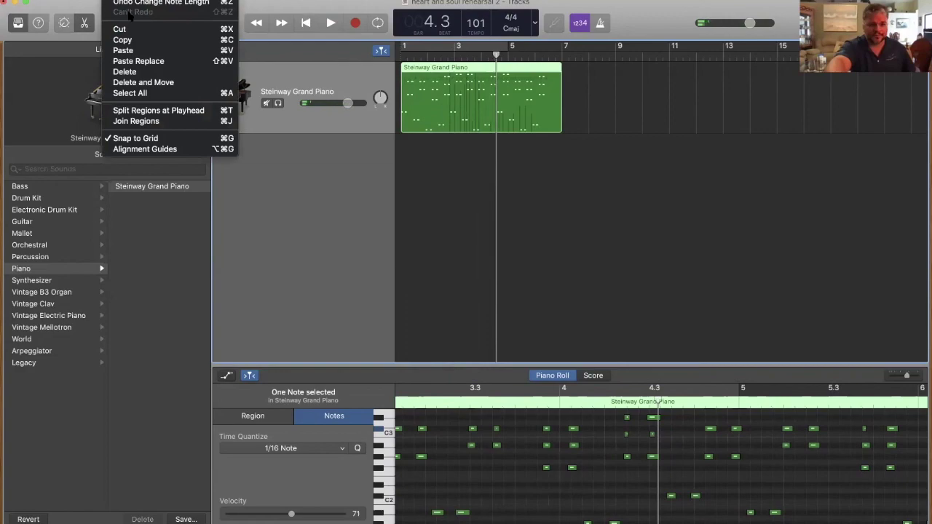
click(169, 110)
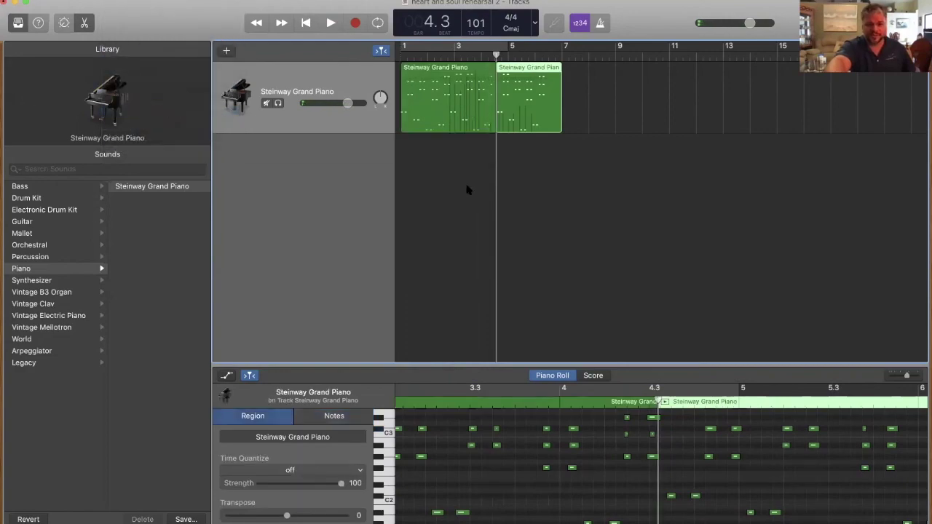
click(468, 96)
click(529, 104)
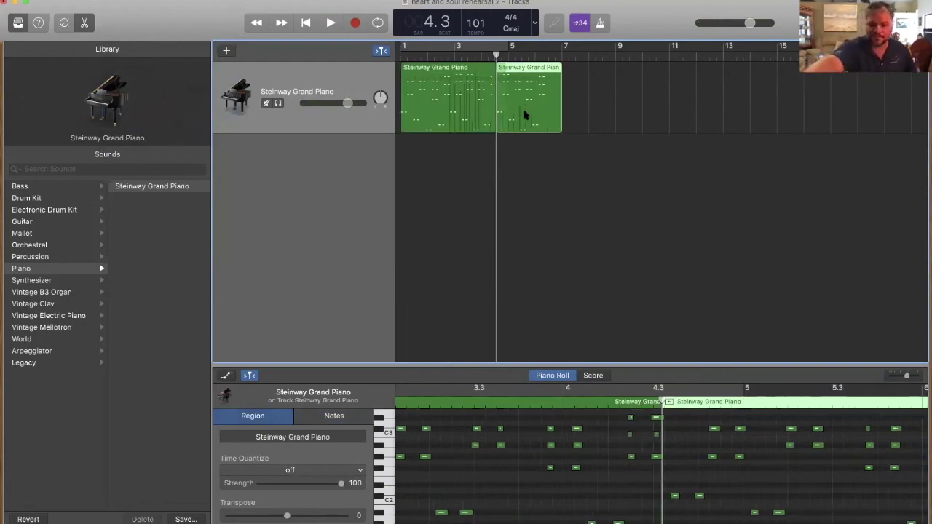
key(Delete)
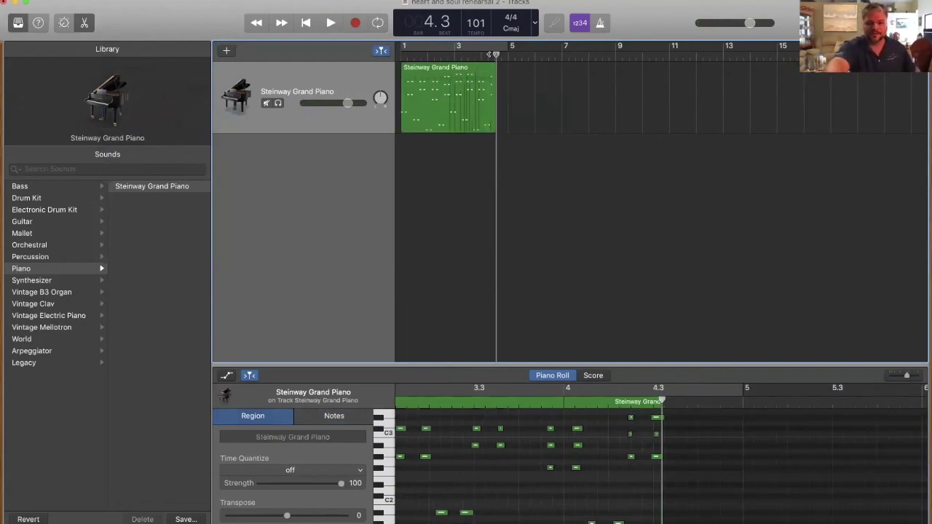
- Play the shortened piano region from bar 1 and stop at beat 2.4
click(427, 51)
drag(421, 51, 400, 51)
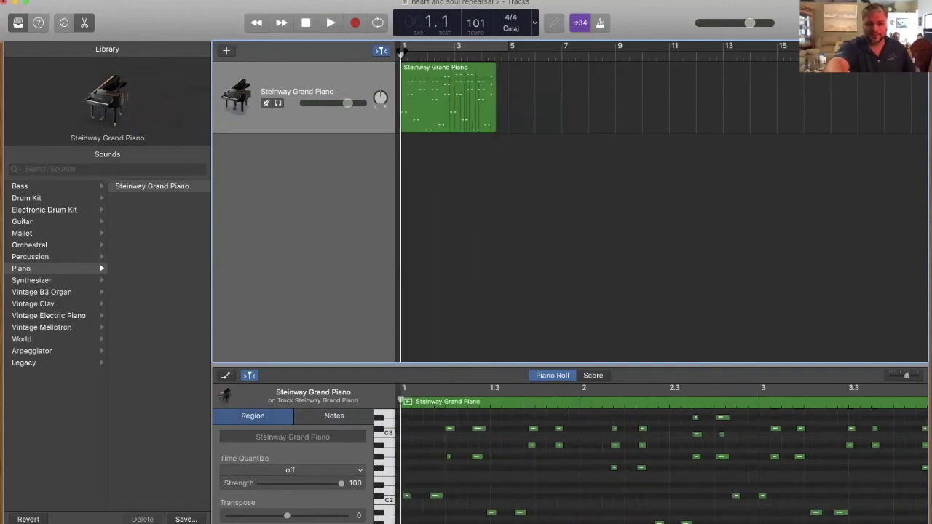
click(330, 23)
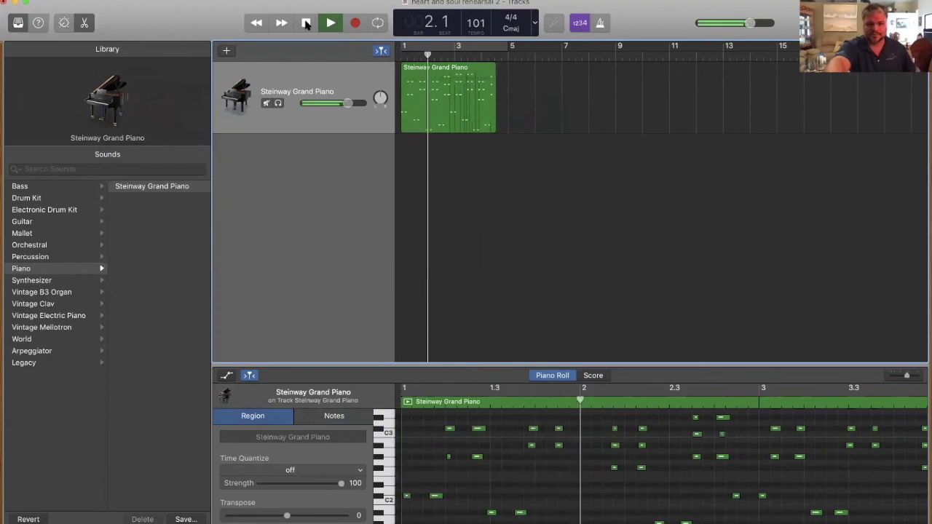
click(306, 23)
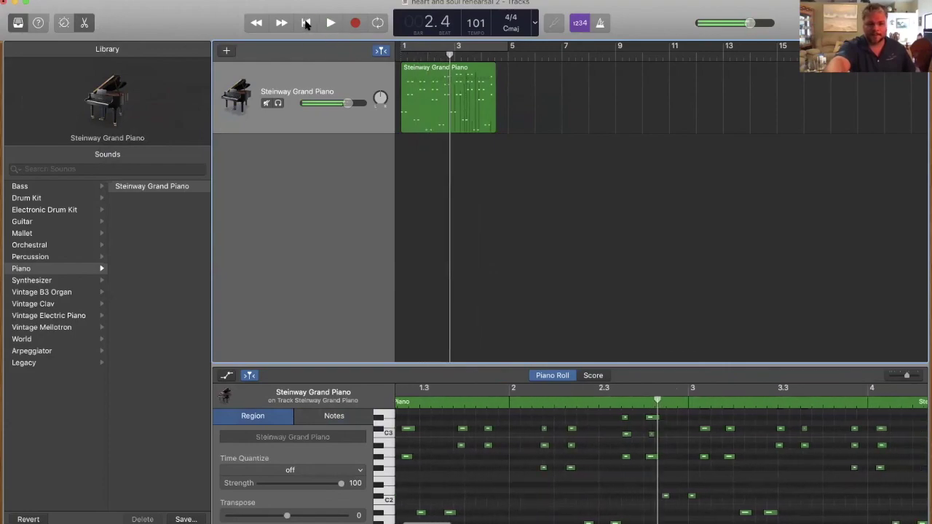
- Split the remaining piano region at the playhead on beat 2.4
drag(452, 55, 447, 55)
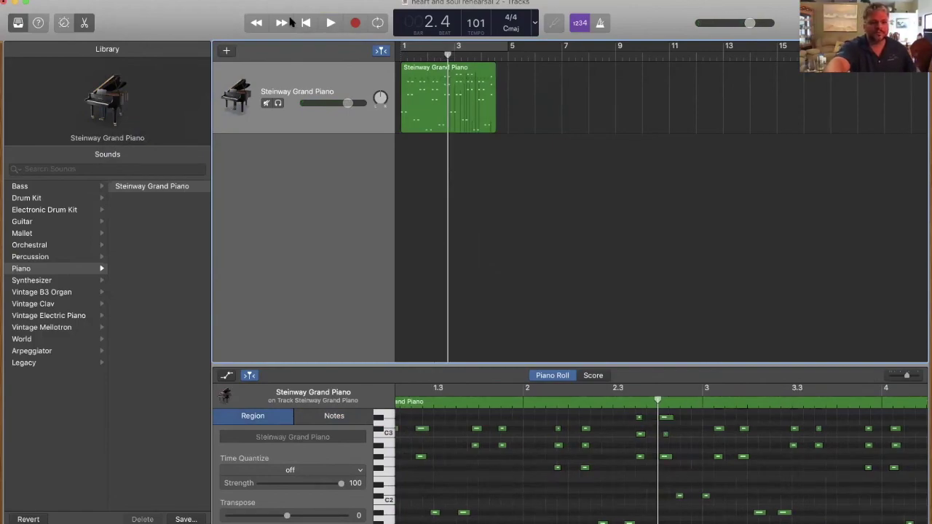
click(111, 0)
click(280, 115)
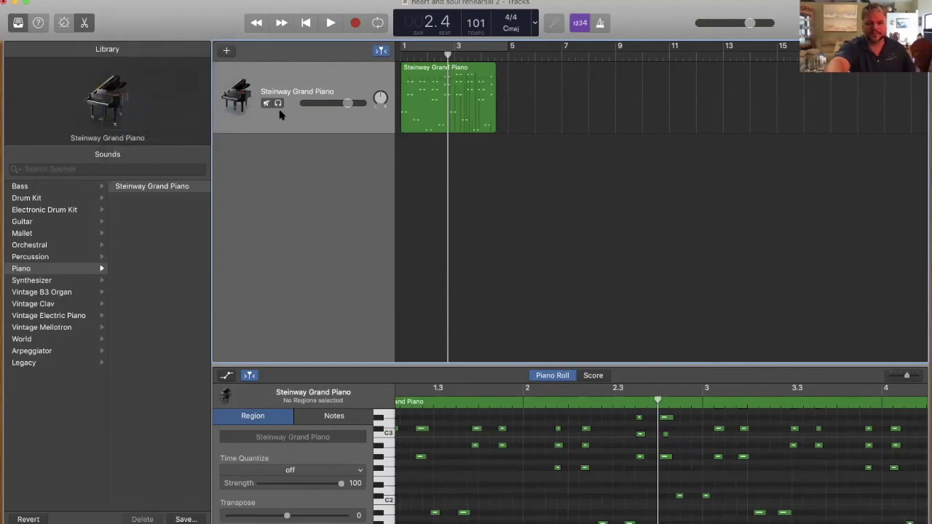
click(430, 113)
click(498, 179)
click(435, 103)
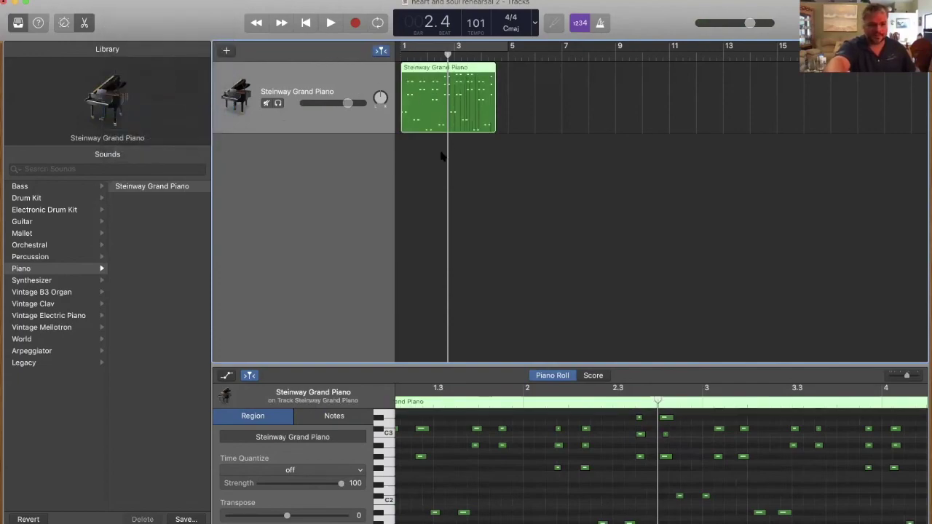
click(467, 188)
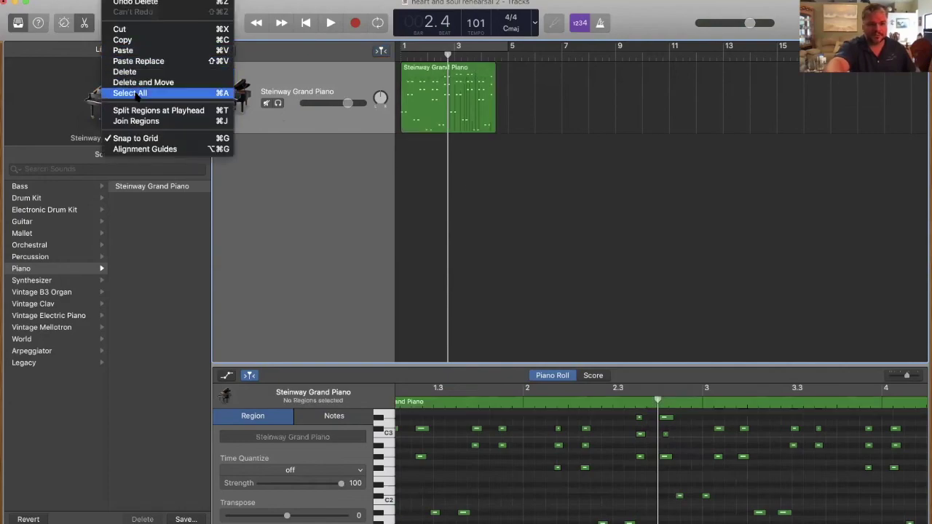
click(138, 111)
click(491, 125)
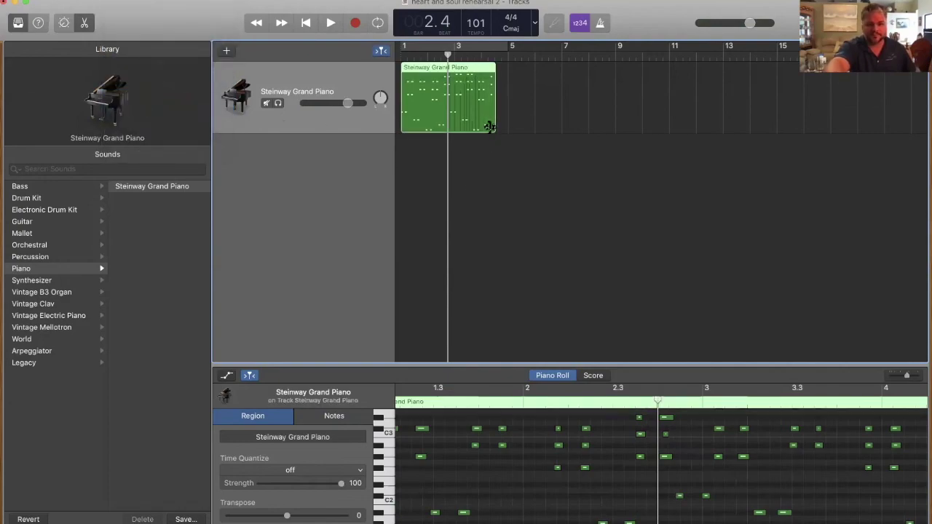
click(117, 2)
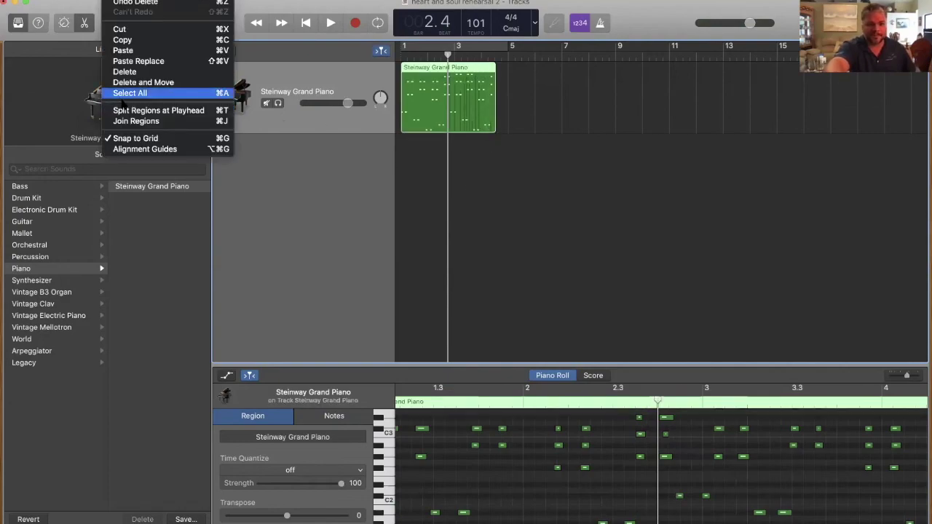
click(138, 110)
click(424, 190)
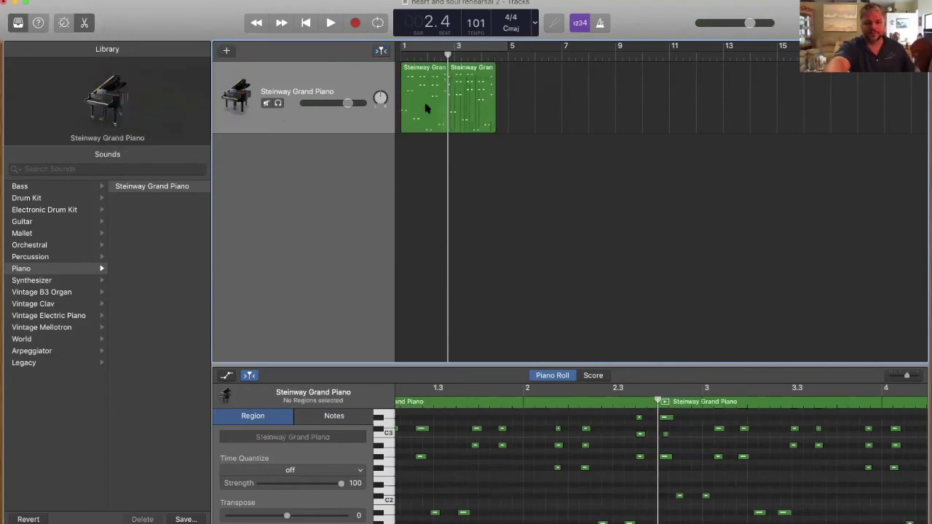
- Delete the first part of the split region and move the second part back to bar 1
click(426, 108)
drag(447, 54, 515, 54)
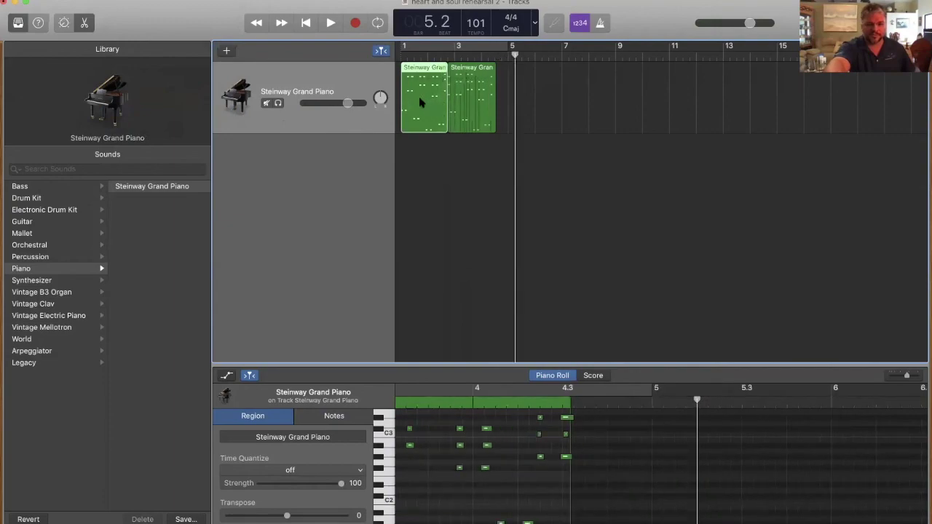
key(Delete)
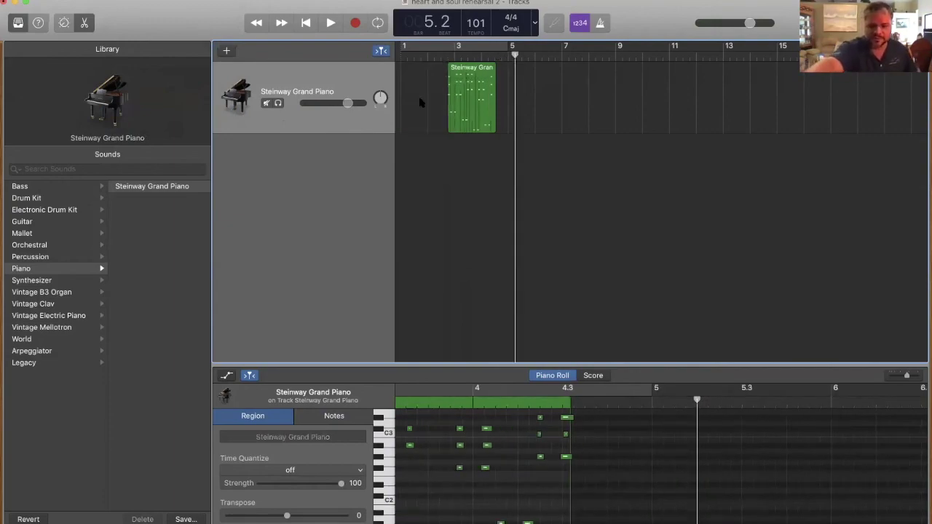
drag(476, 89, 440, 88)
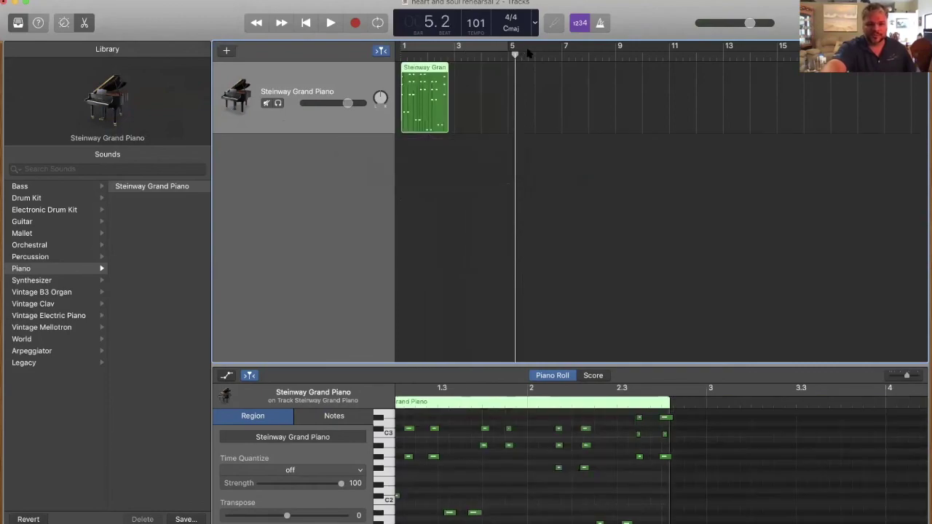
- Play the piano region from bar 1, shift it later on the track and extend its start back to beat 1.3
click(402, 47)
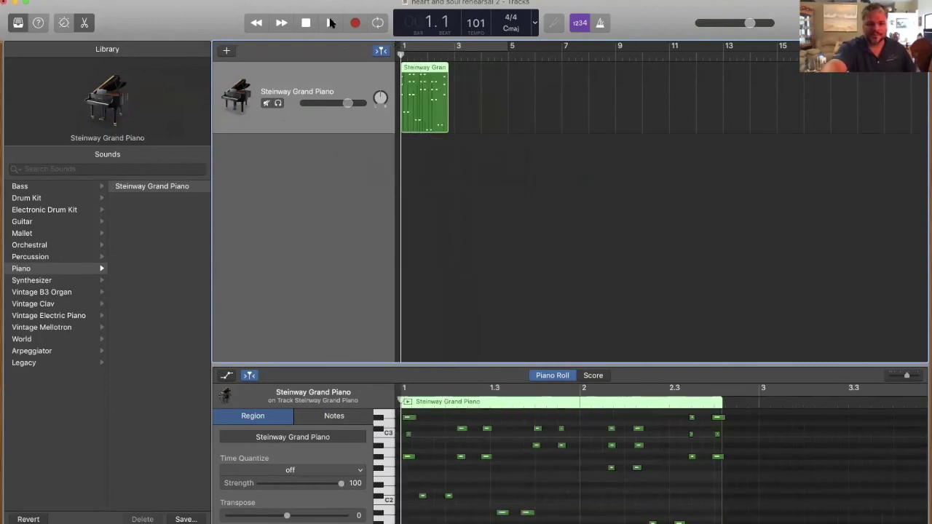
click(330, 23)
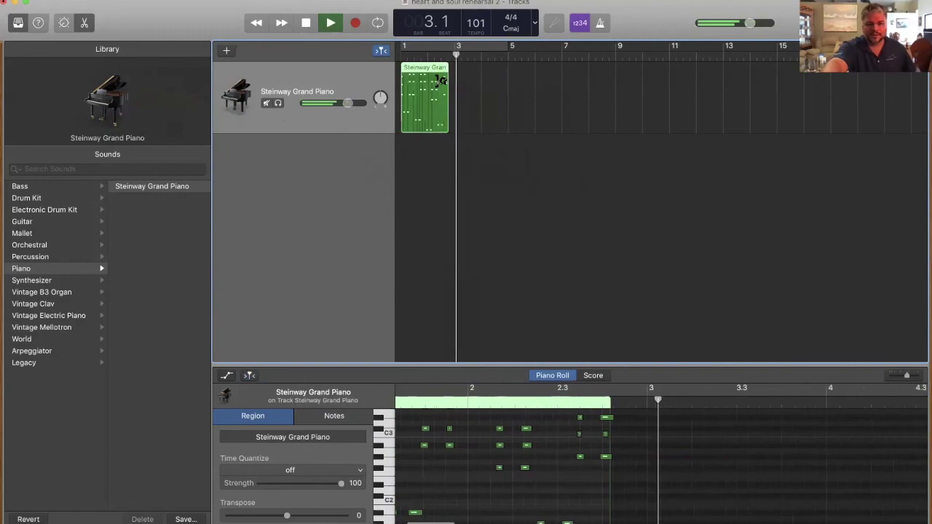
drag(420, 70, 429, 88)
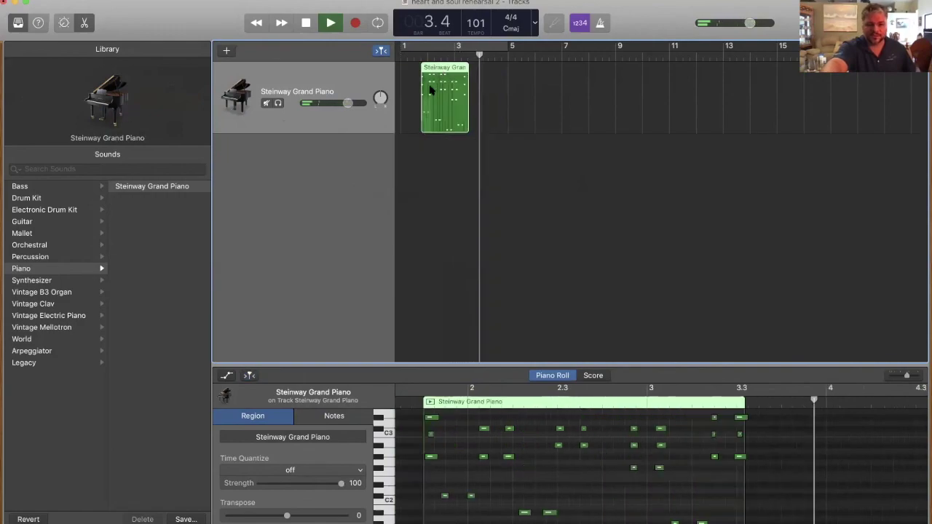
mouse_move(419, 103)
mouse_down()
mouse_move(405, 104)
mouse_move(414, 106)
mouse_up()
- Play the project from the beginning, stop at beat 2.2 and move the piano region back to bar 1
click(305, 23)
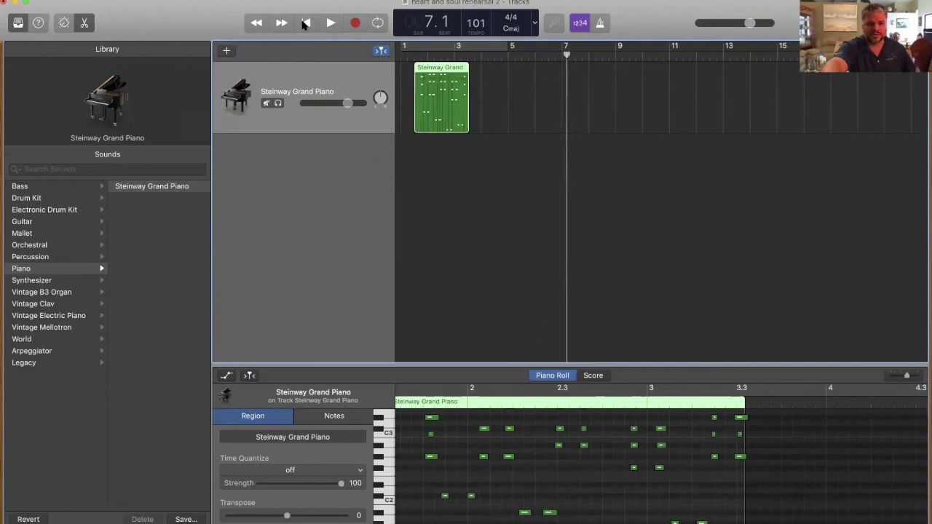
click(305, 23)
click(330, 23)
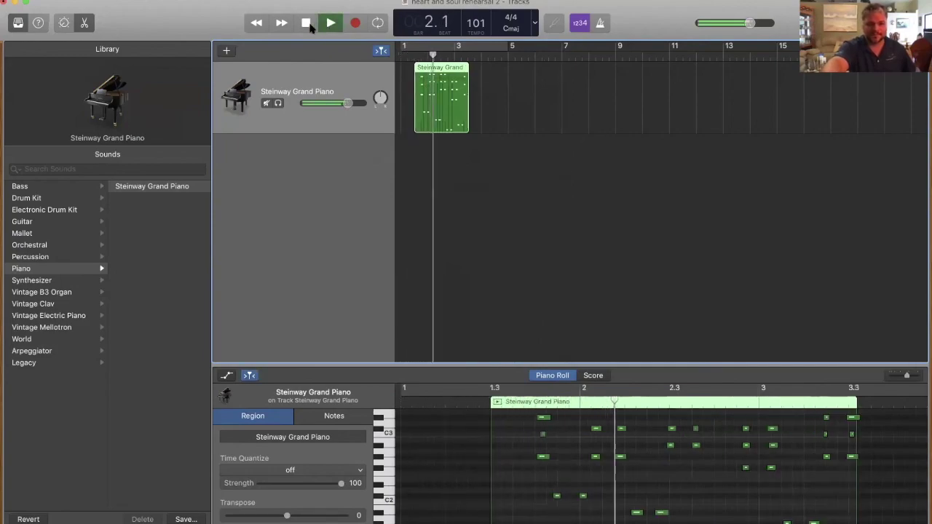
click(309, 23)
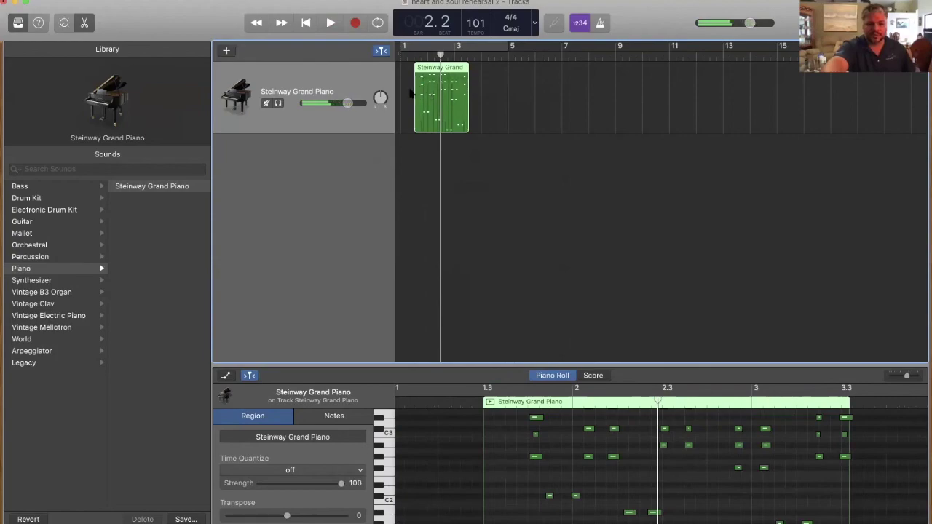
drag(444, 77, 431, 82)
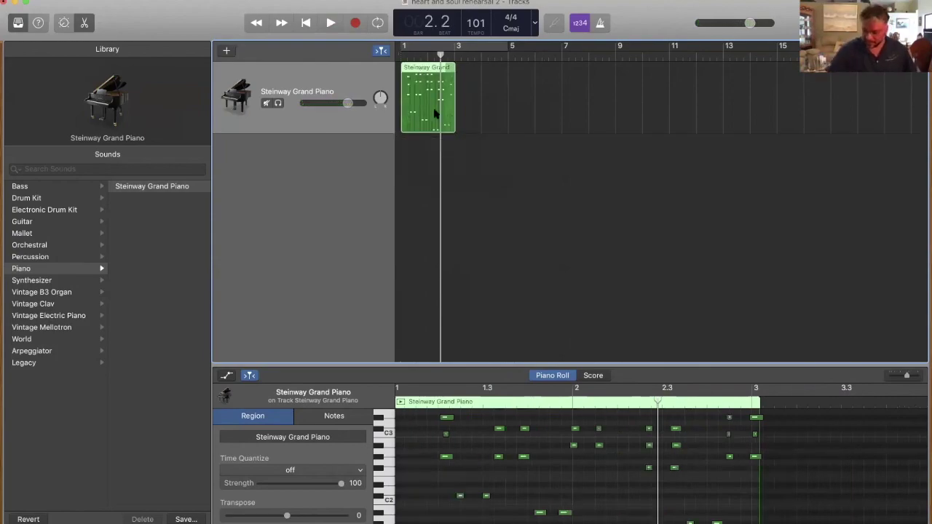
- Replace the piano region with a new part on the same track, running from bar 1 to about bar 3
key(Delete)
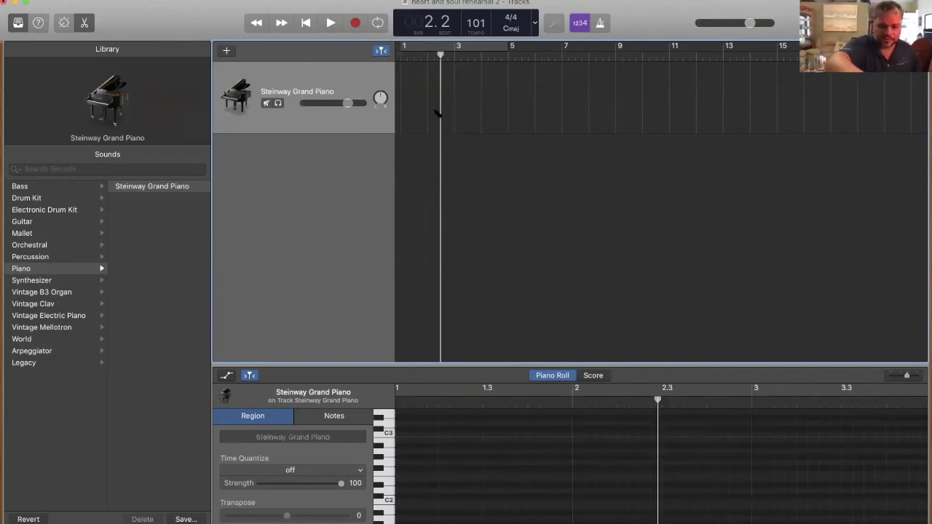
key(super+v)
drag(475, 67, 448, 93)
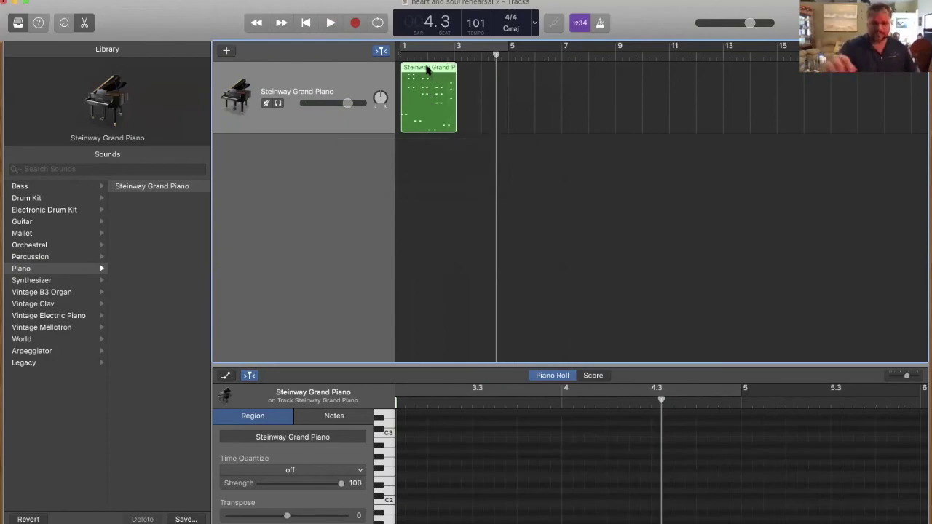
- Loop the new piano region along the track and play it from bar 1
key(l)
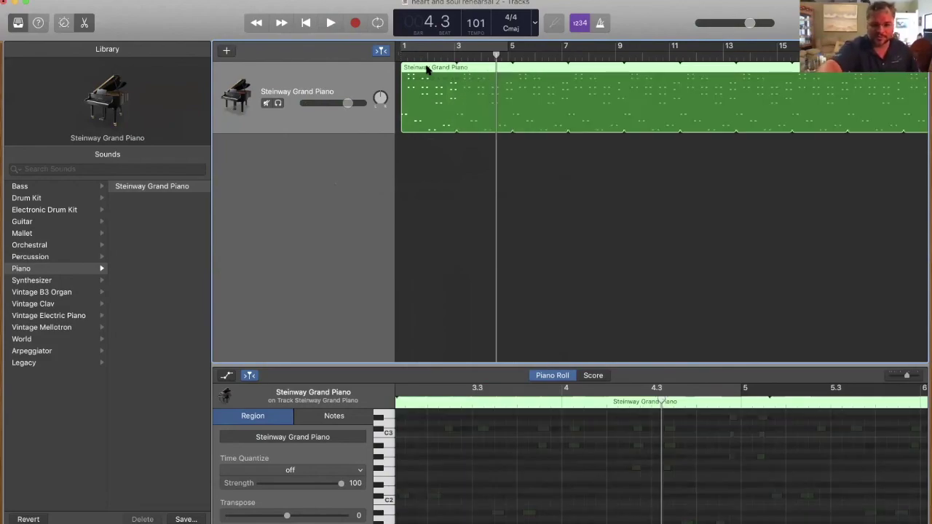
drag(497, 54, 379, 54)
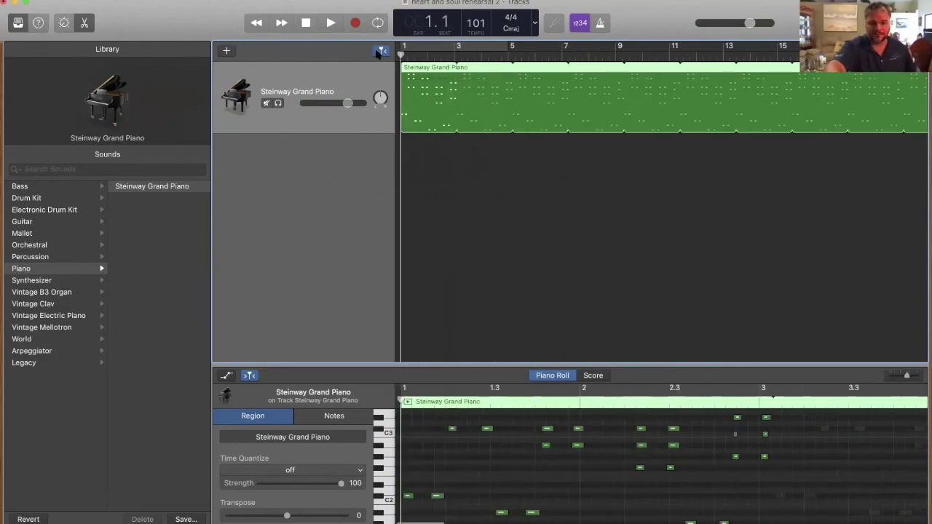
click(330, 24)
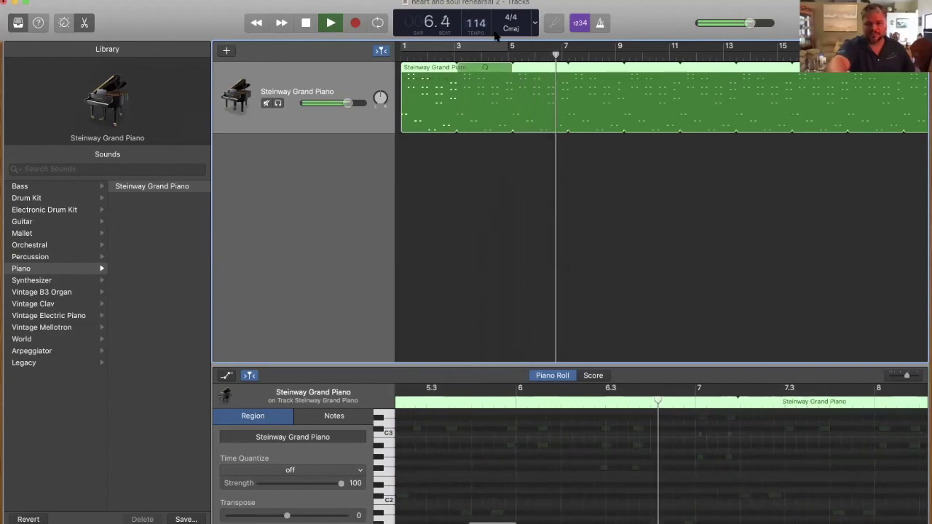
- Deselect the looped piano region, stop playback and return the playhead to bar 1
click(465, 217)
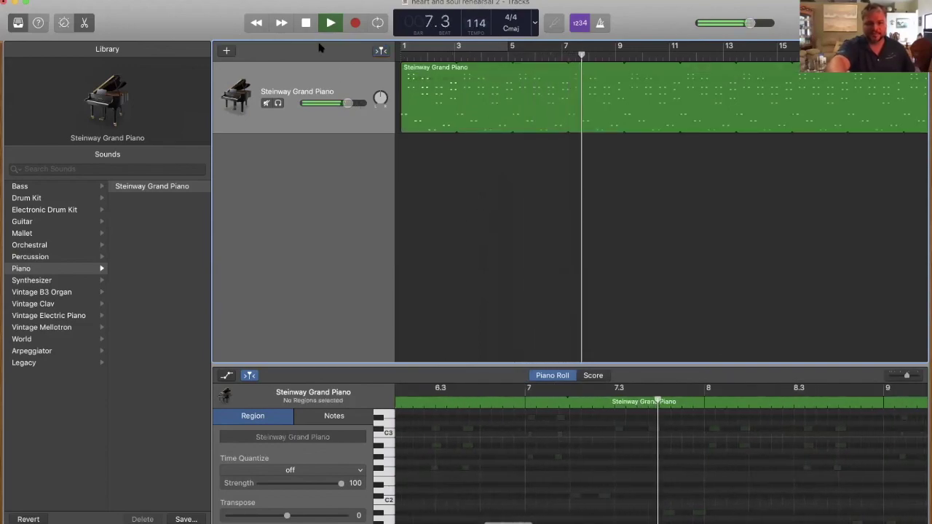
click(306, 23)
click(305, 26)
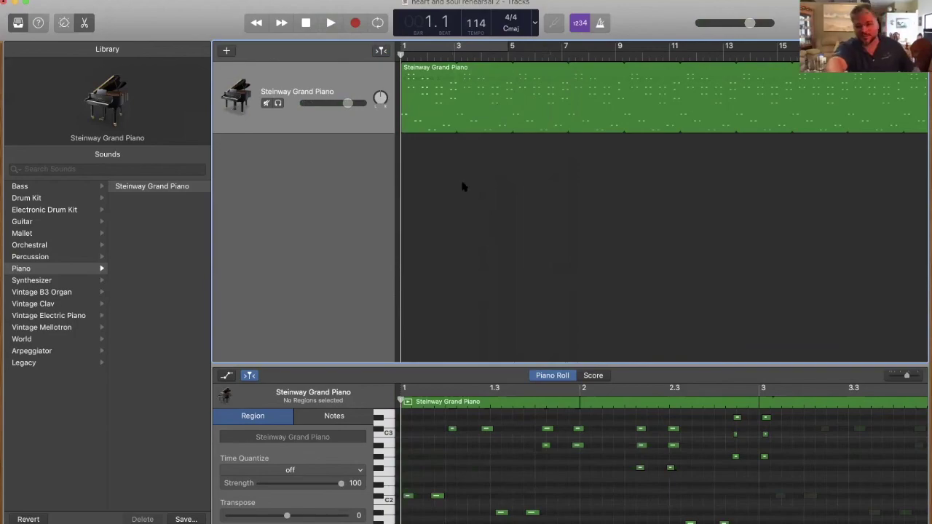
- Add a second software instrument track below the Steinway Grand Piano track
click(288, 71)
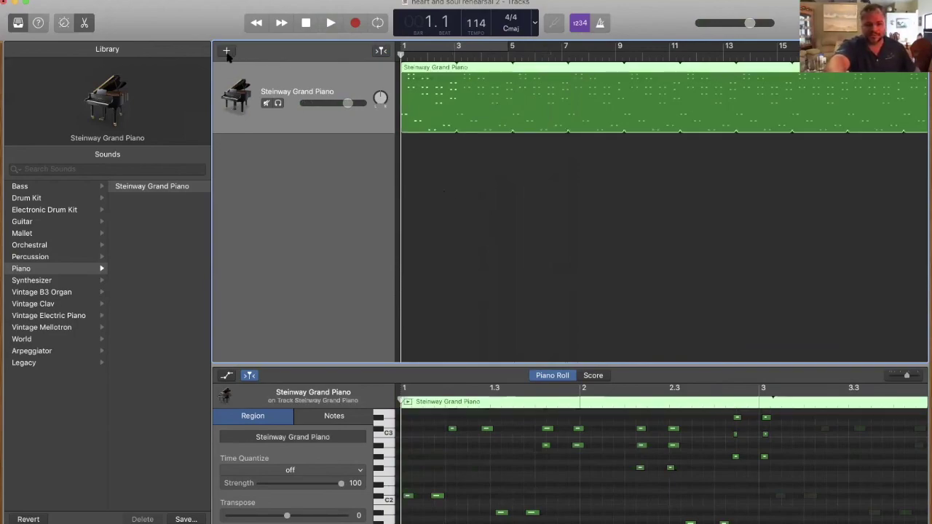
click(226, 52)
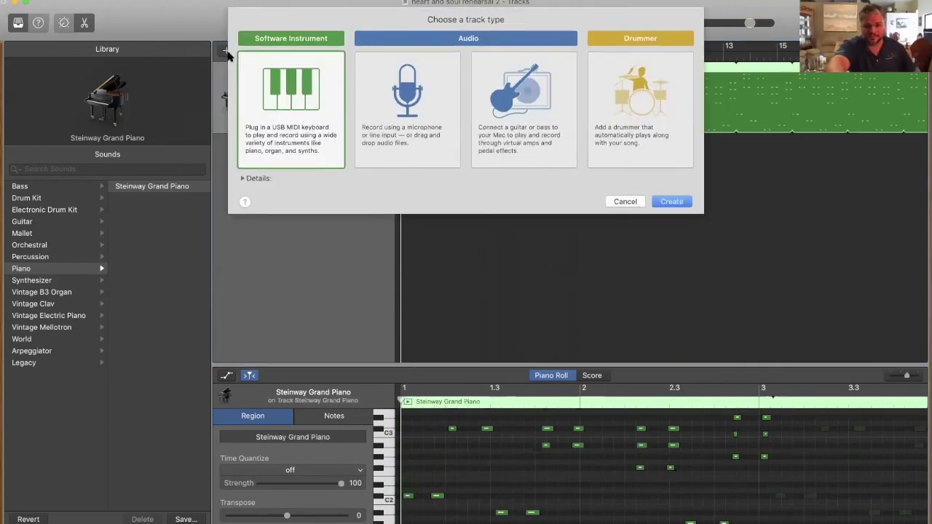
double_click(295, 89)
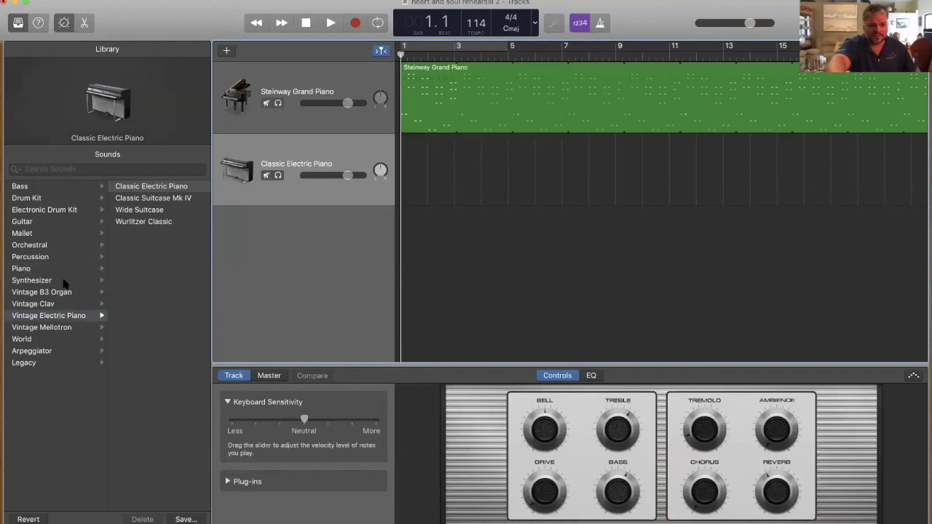
- Search the sound library for "piano" and assign the Acoustic Piano sound to the new track, leaving that track selected
click(76, 170)
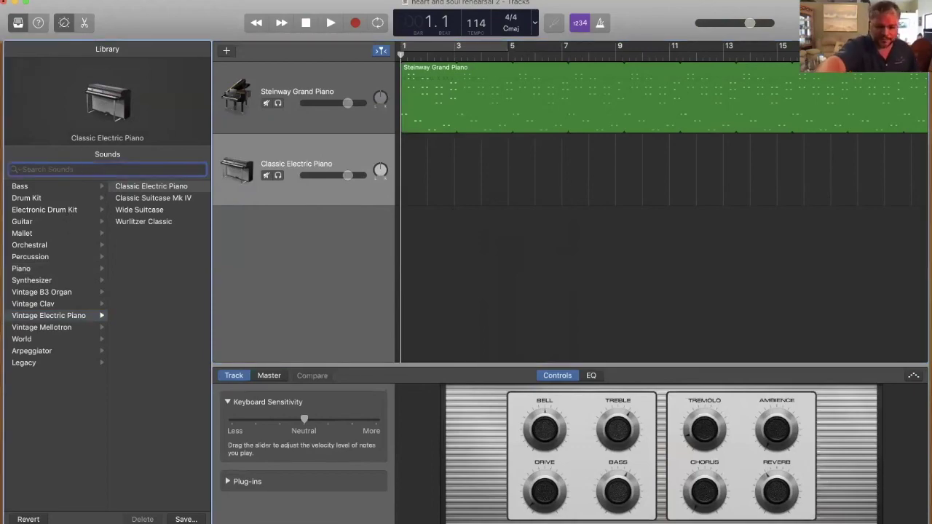
text(piano)
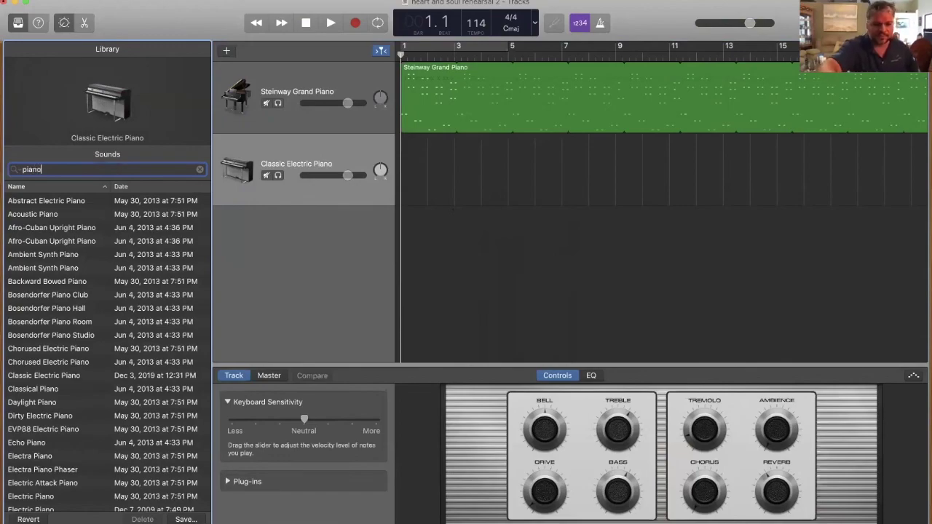
click(44, 216)
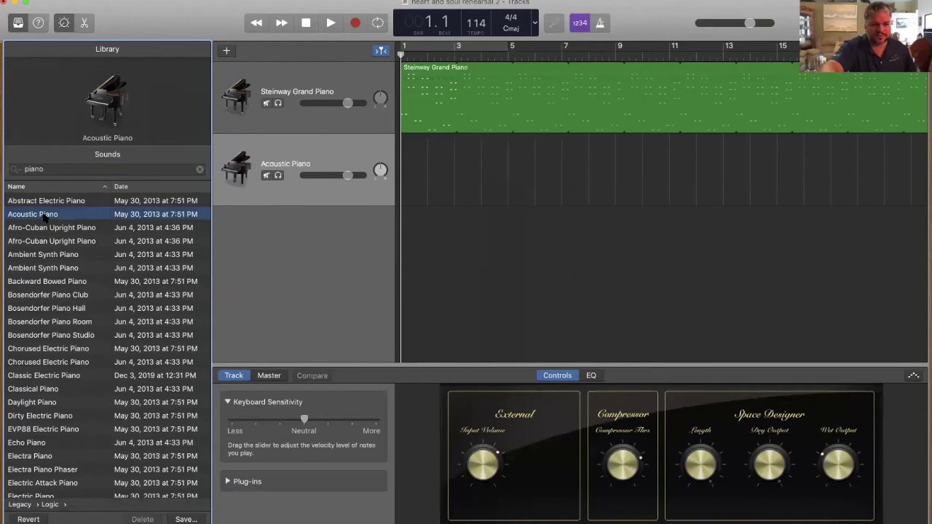
click(306, 153)
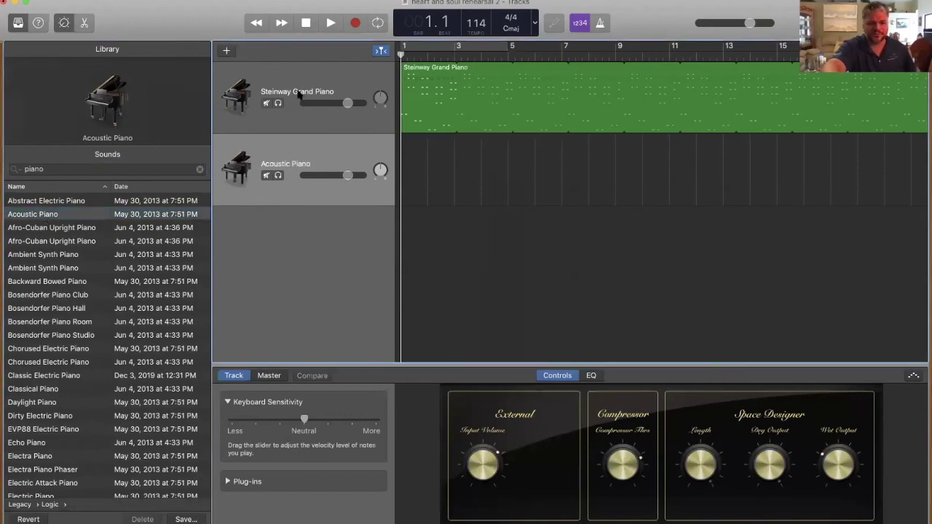
click(304, 78)
click(331, 158)
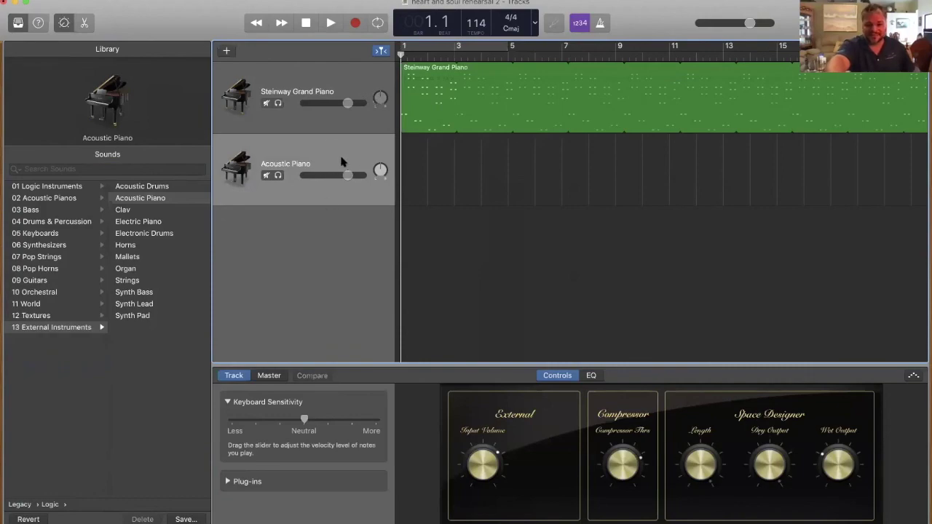
- Record a melody on the Acoustic Piano track from bar 1 to about beat 10.4, and return the playhead to the start
click(355, 24)
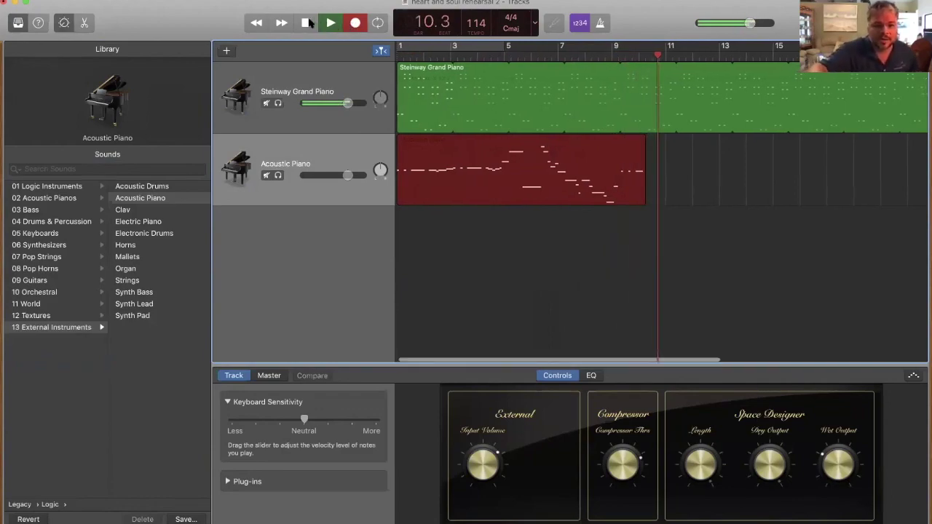
click(305, 22)
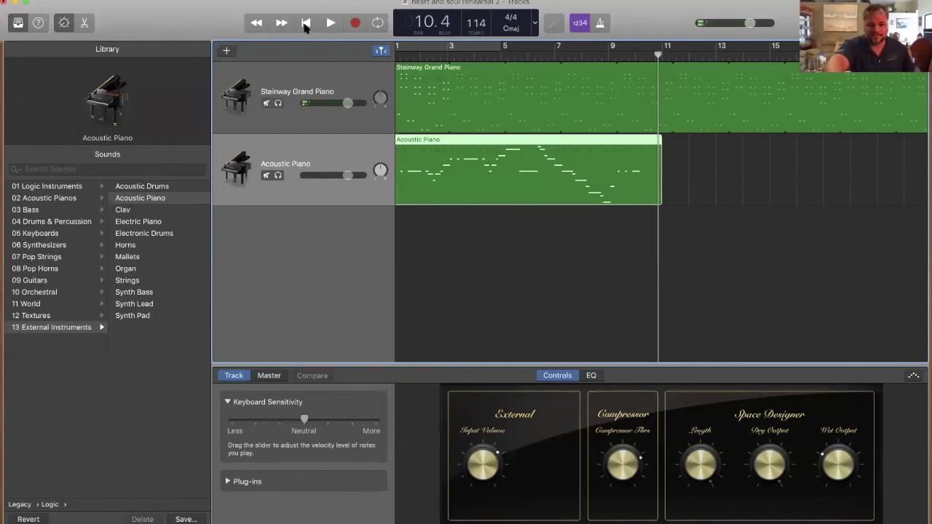
click(306, 23)
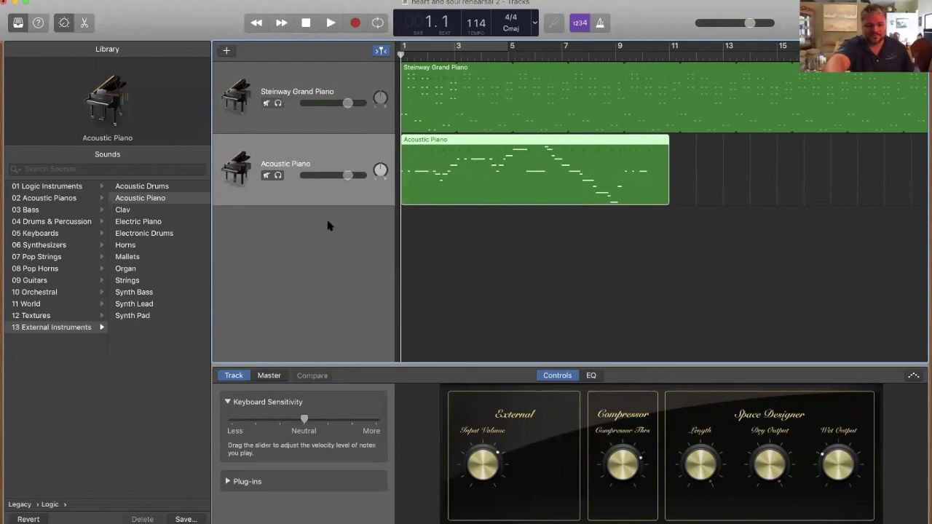
- Try the orchestral Boys Chamber Ensemble and Church Choir sounds on the second track, and play the choir version from bar 1 to beat 3.3
click(50, 292)
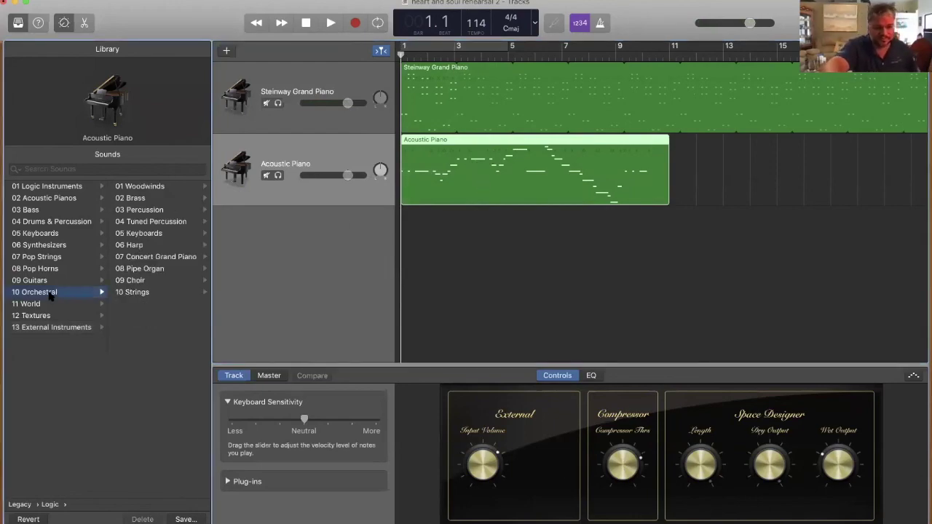
click(143, 282)
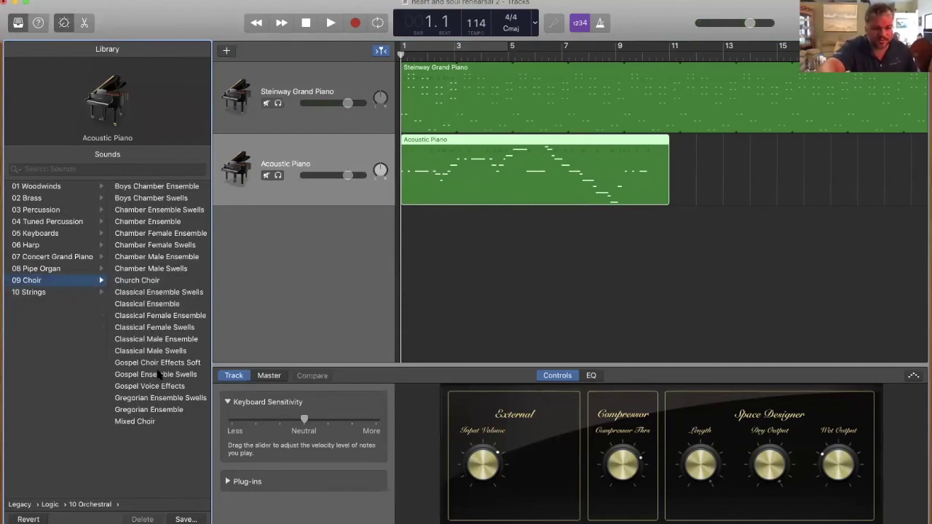
click(164, 188)
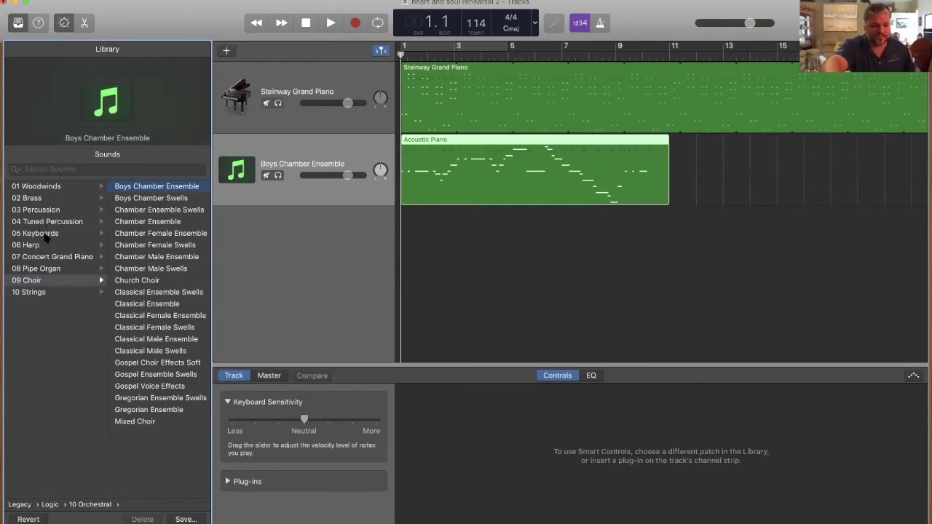
click(142, 282)
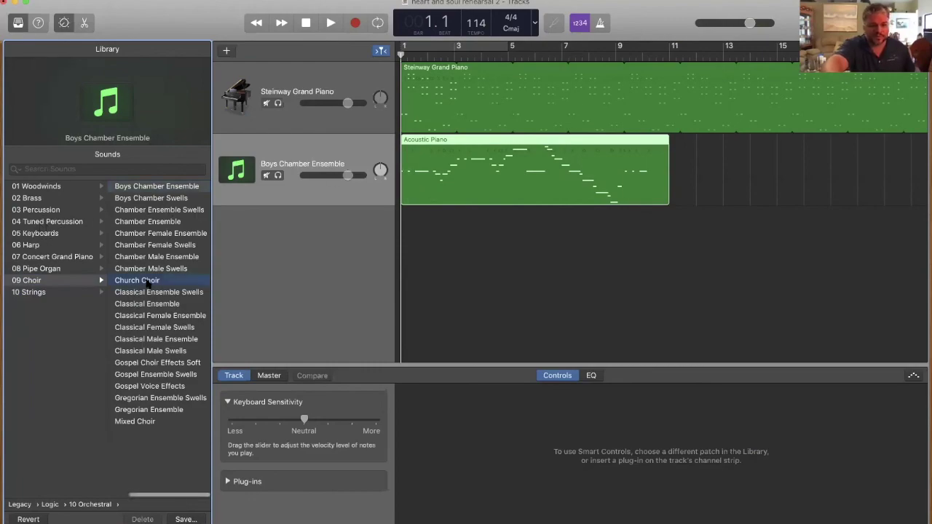
click(450, 139)
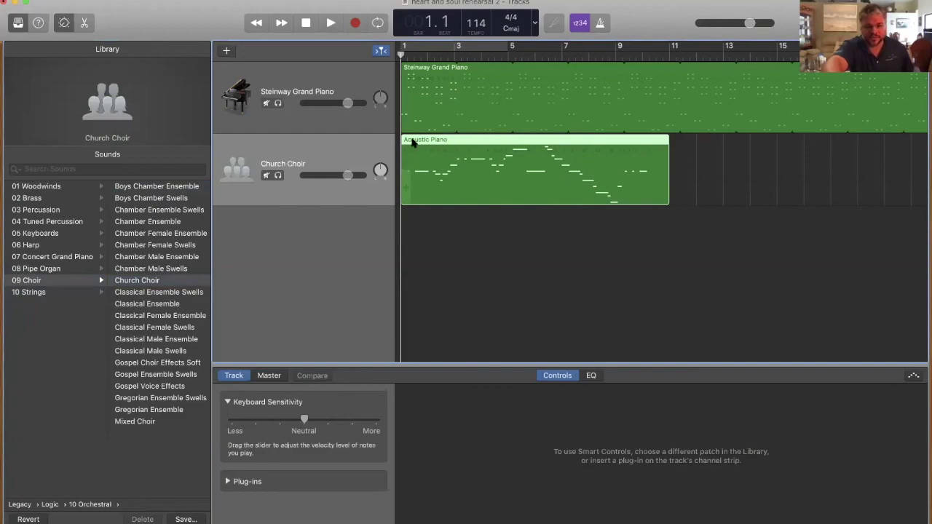
click(332, 24)
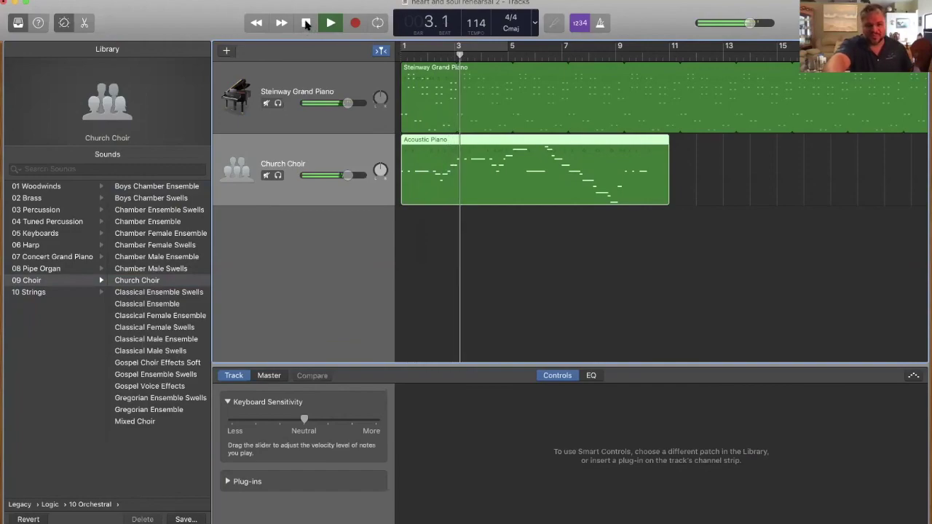
click(306, 24)
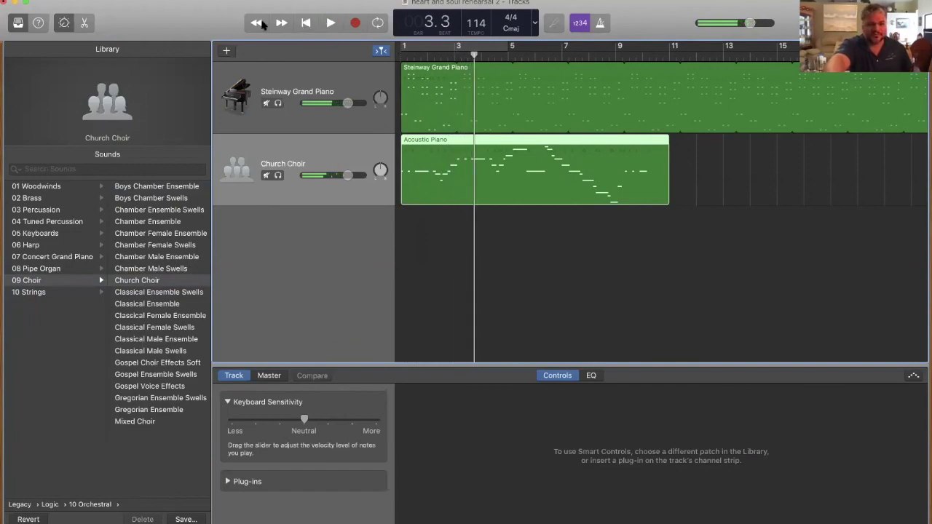
- Undo both choir sound changes on the second track
click(120, 0)
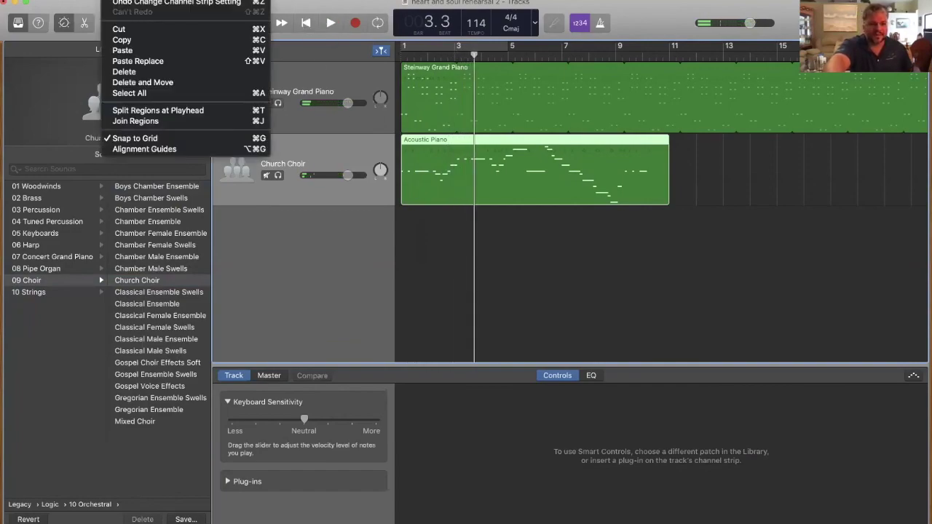
click(122, 3)
click(121, 0)
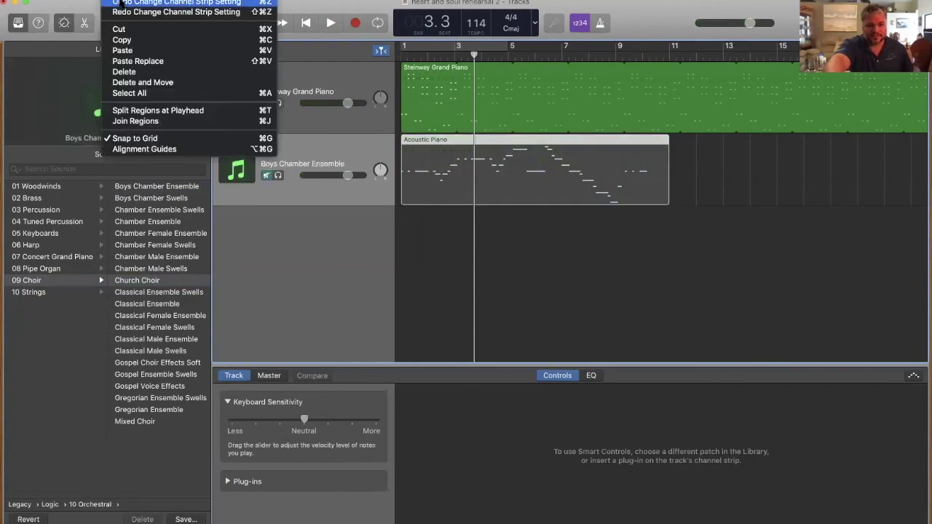
click(121, 4)
- Undo the melody recording on the Acoustic Piano track and redo it
click(121, 0)
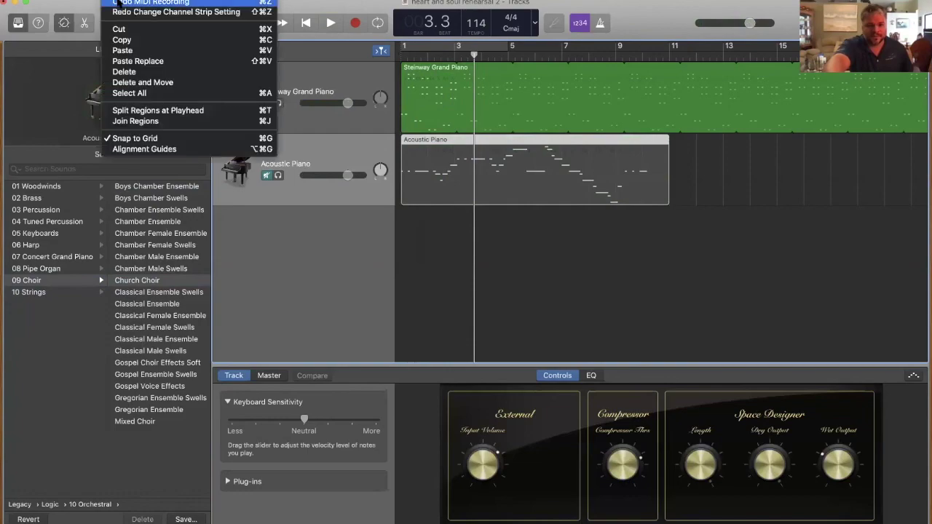
click(122, 10)
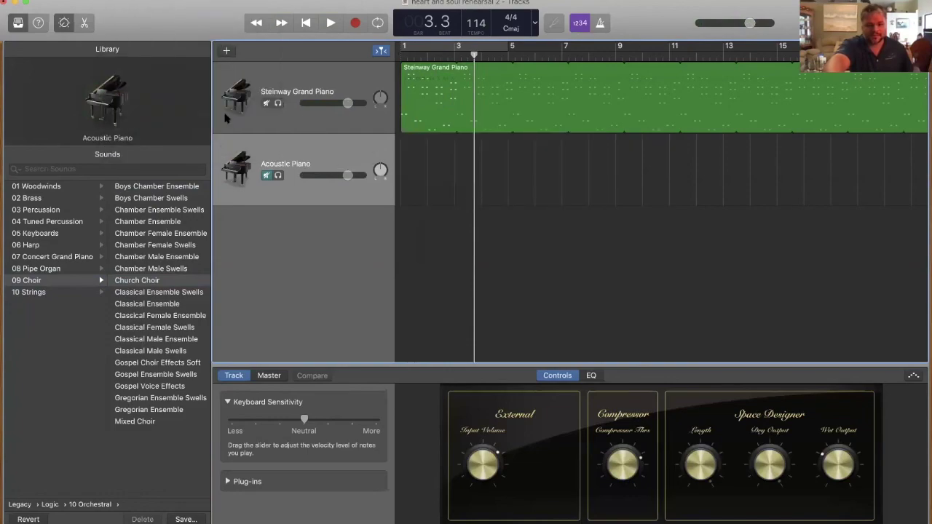
click(121, 0)
click(123, 15)
- Select the recorded melody region, toggle the Acoustic Piano track's mute until it is off, and return the playhead to bar 1
click(449, 253)
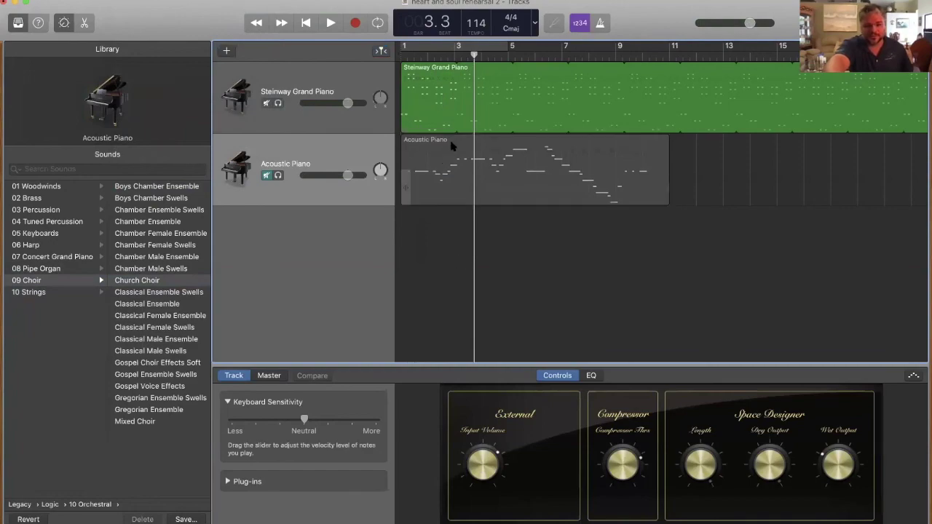
click(450, 146)
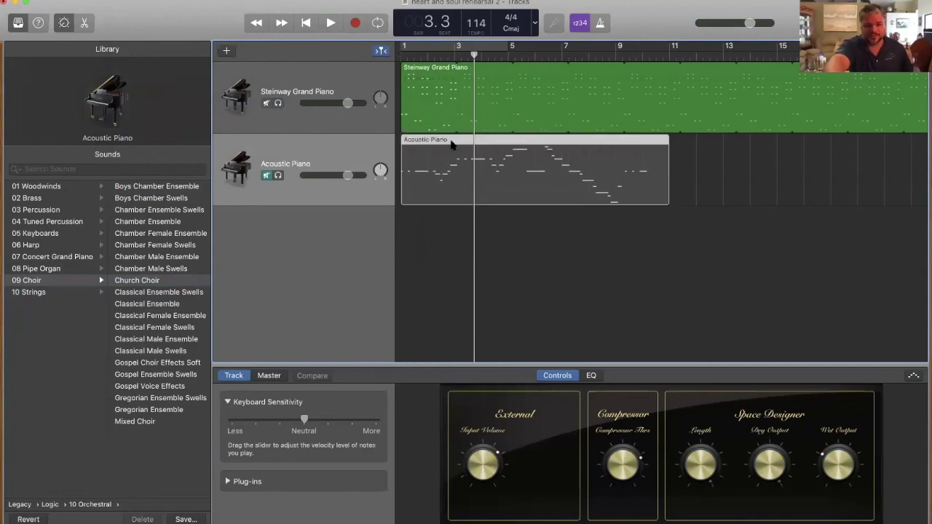
click(267, 175)
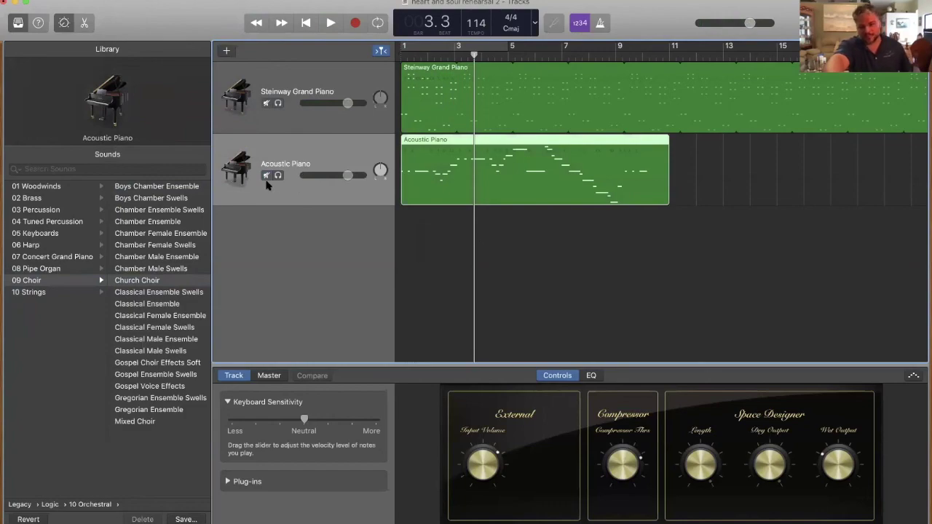
click(266, 176)
click(266, 175)
click(267, 176)
click(266, 176)
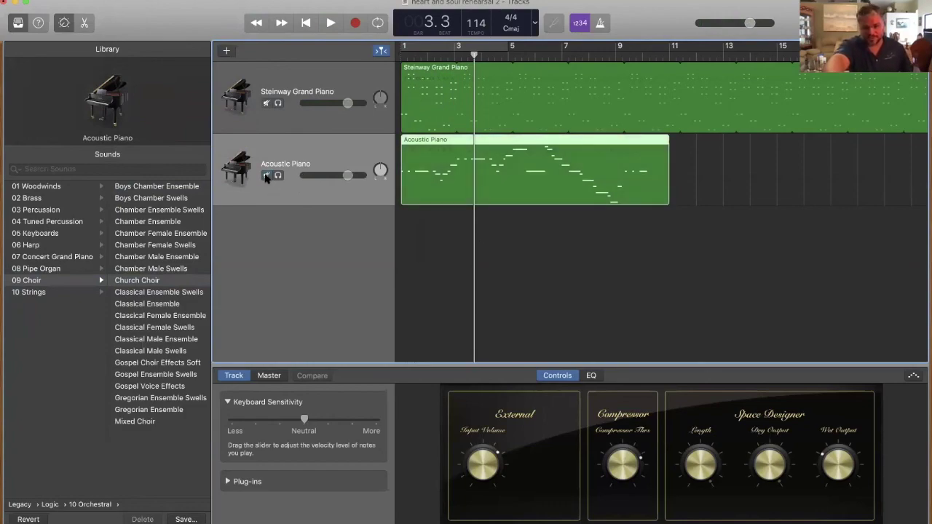
key(Return)
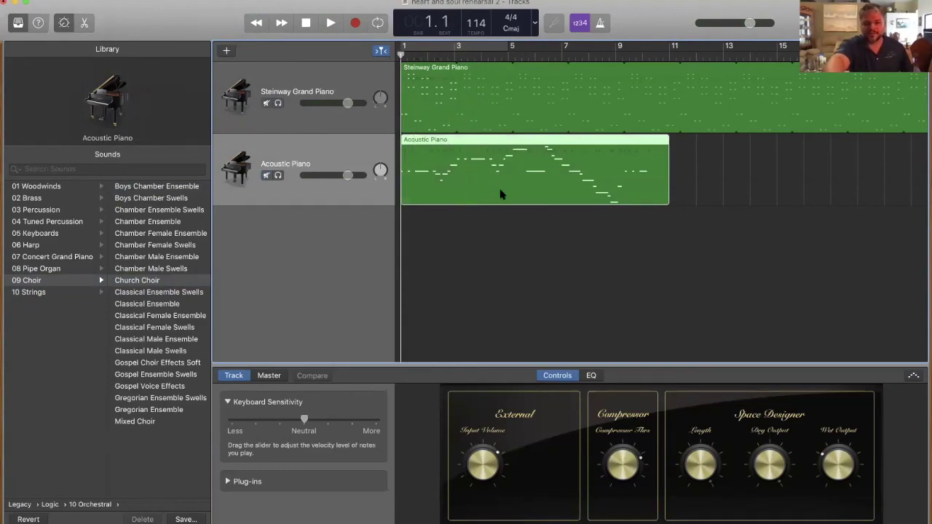
- Open the Acoustic Piano region in the Piano Roll, lower its second note about three semitones, and play from bar 1 to beat 1.3
double_click(519, 171)
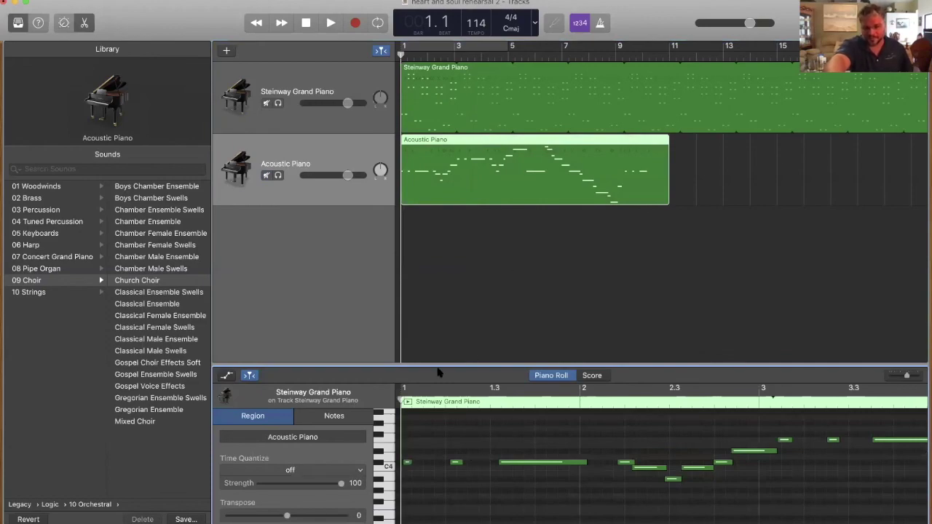
drag(457, 467, 456, 480)
click(329, 22)
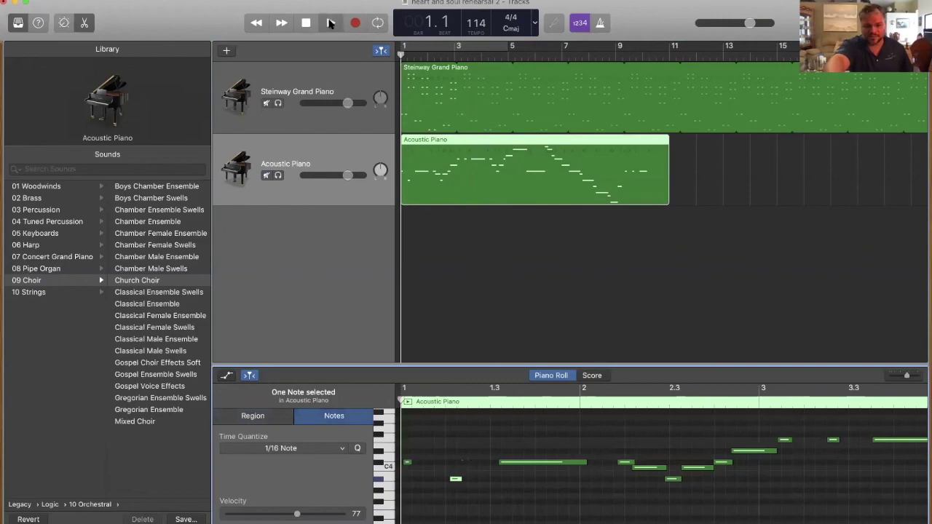
click(329, 22)
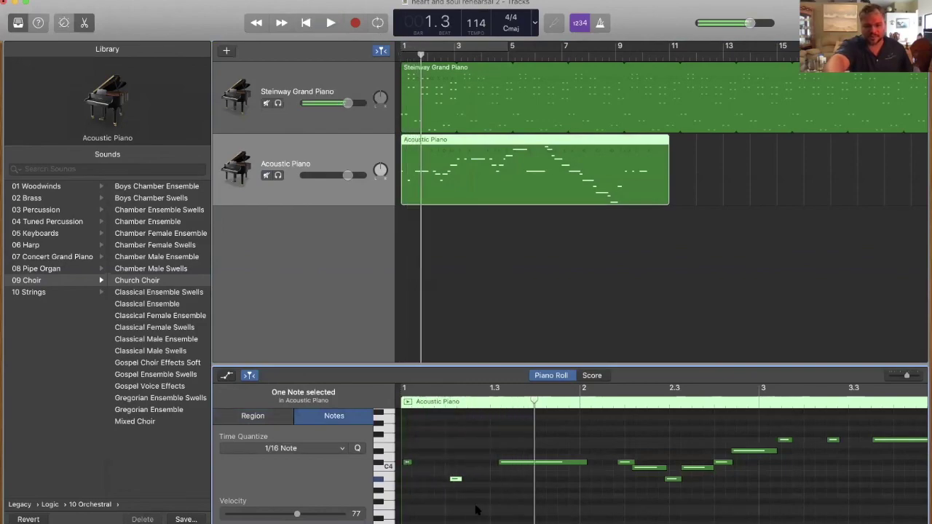
- Delete the lowered second note from the Acoustic Piano region and undo the deletion
key(Delete)
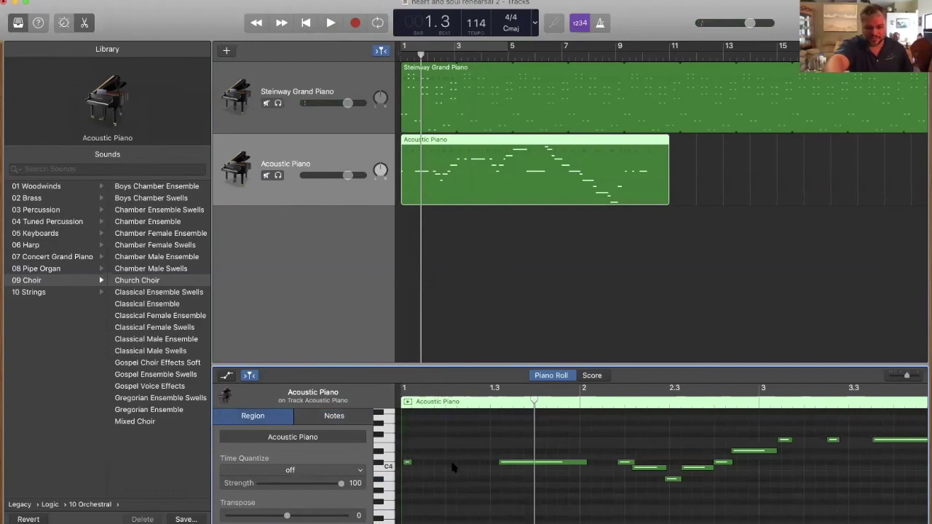
click(116, 1)
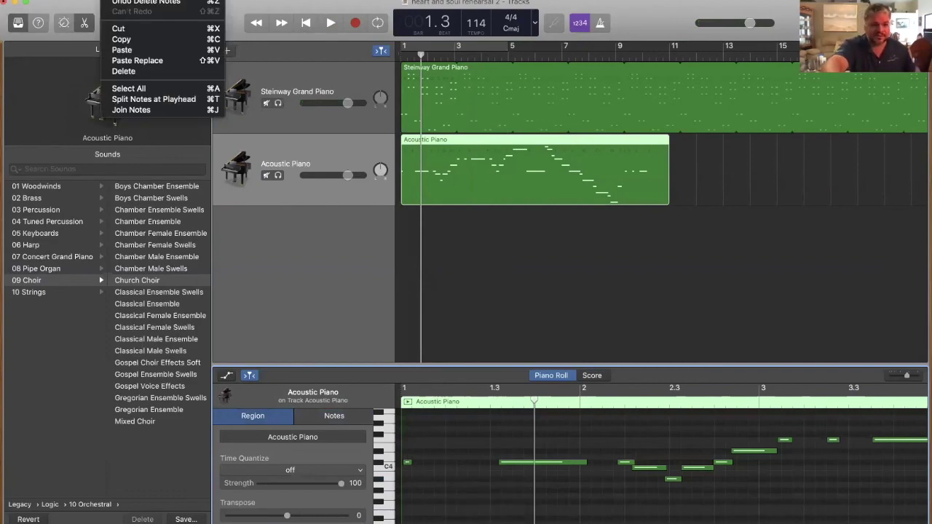
click(117, 2)
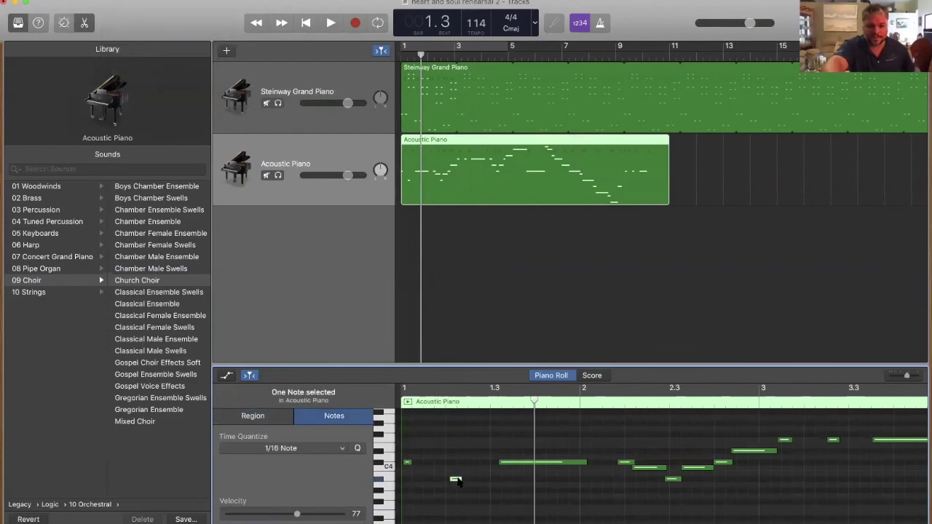
- Raise the second note of the Acoustic Piano region to the first note's pitch and return the playhead to bar 1
drag(457, 481, 456, 466)
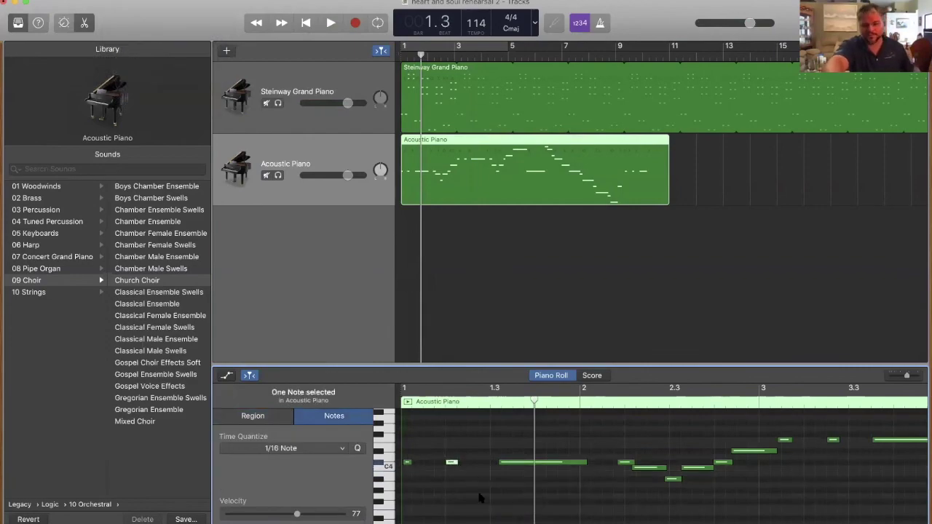
click(472, 275)
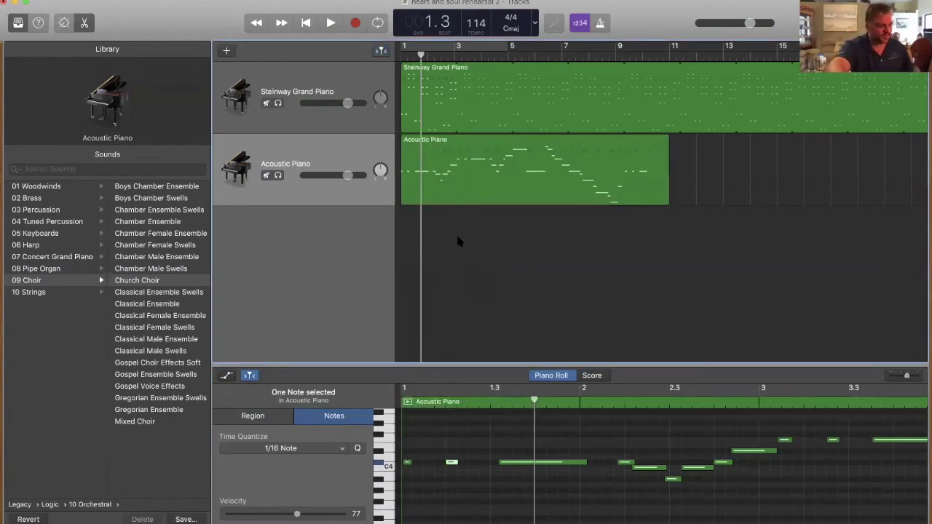
drag(420, 55, 400, 56)
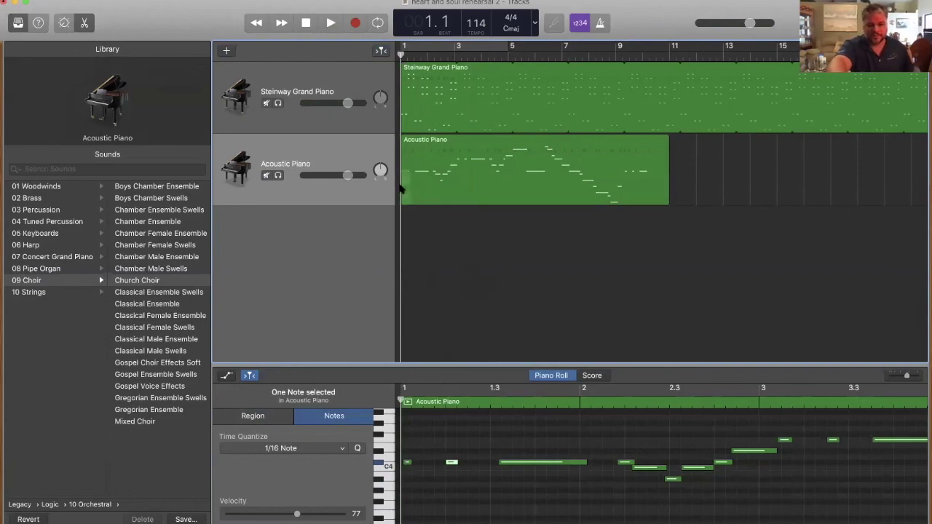
- Play the song from bar 1 and stop it at about bar 6
mouse_move(182, 82)
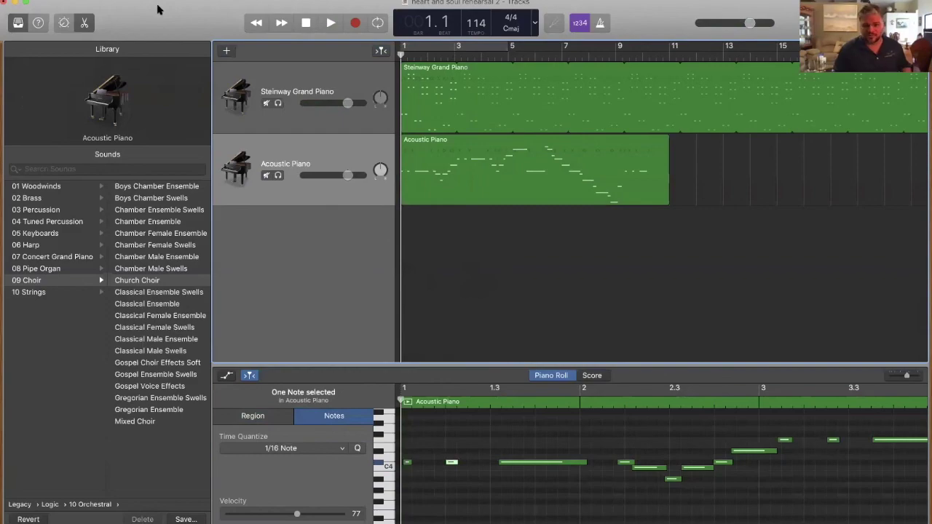
click(331, 23)
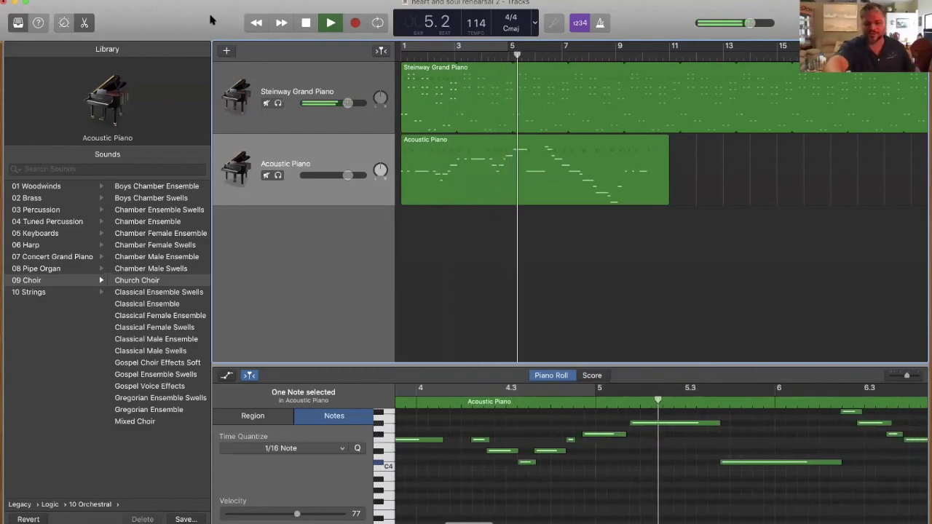
click(325, 20)
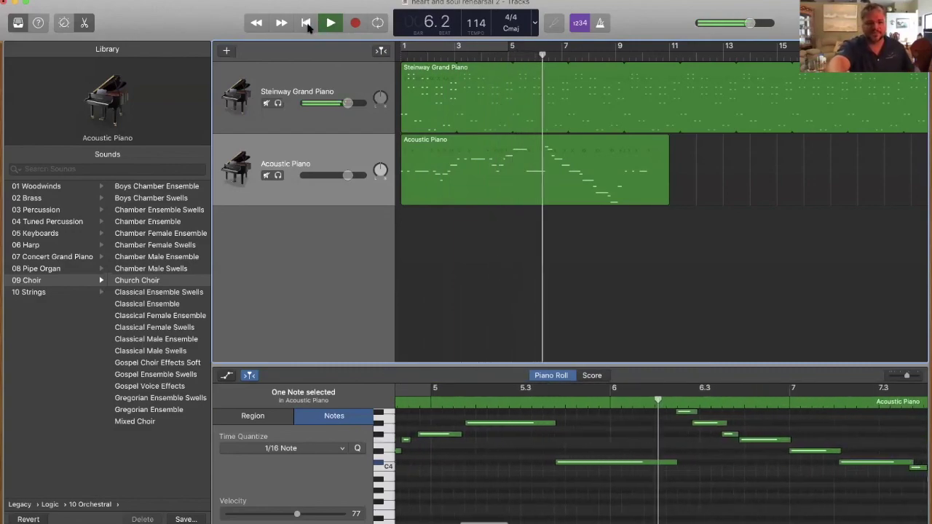
- Start exporting the song to disk, removing the 2 from its file name and choosing Desktop as the destination
click(249, 1)
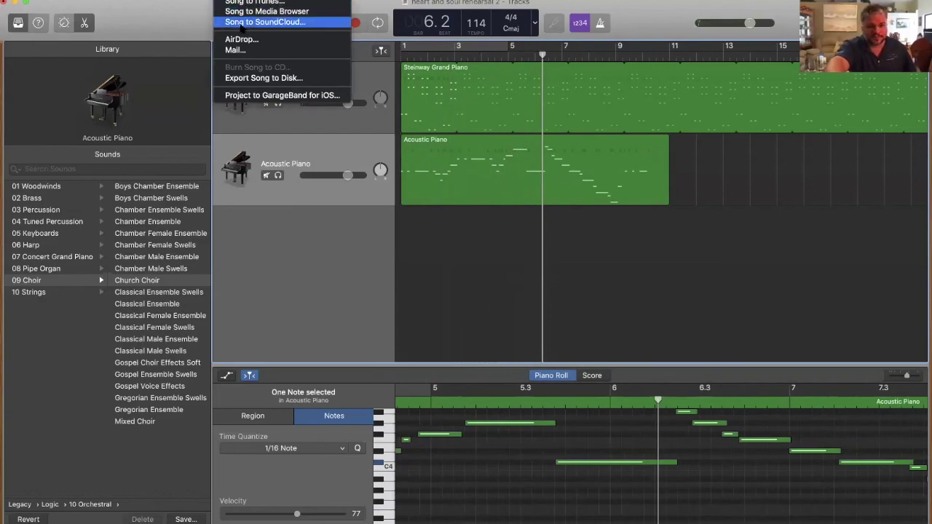
click(306, 78)
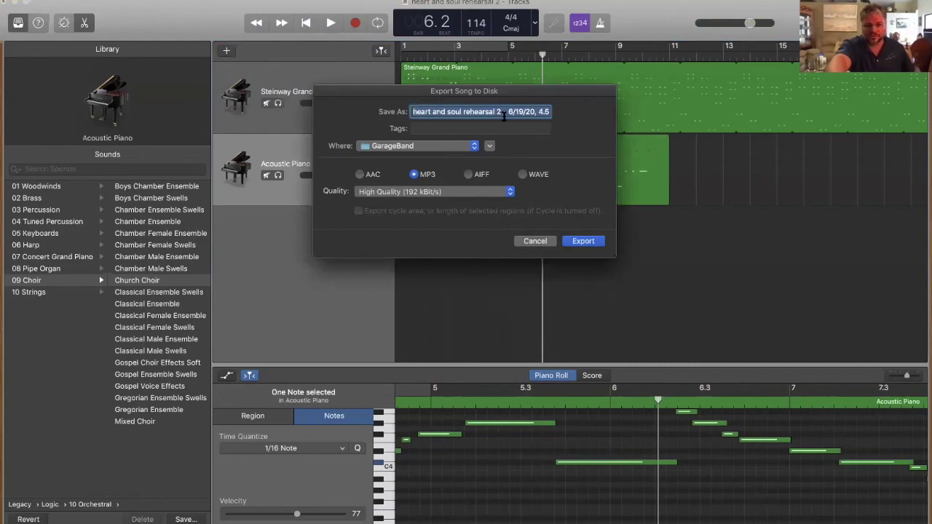
click(502, 112)
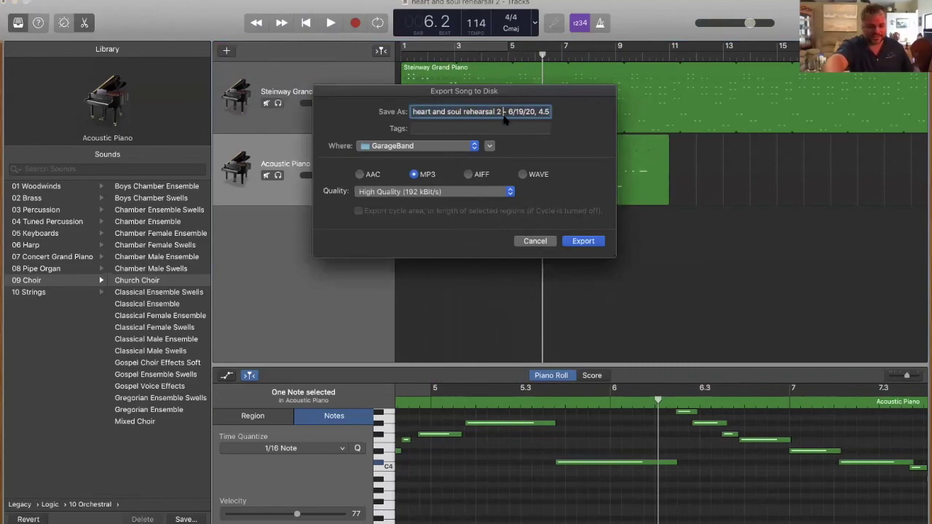
key(BackSpace)
key(BackSpace)
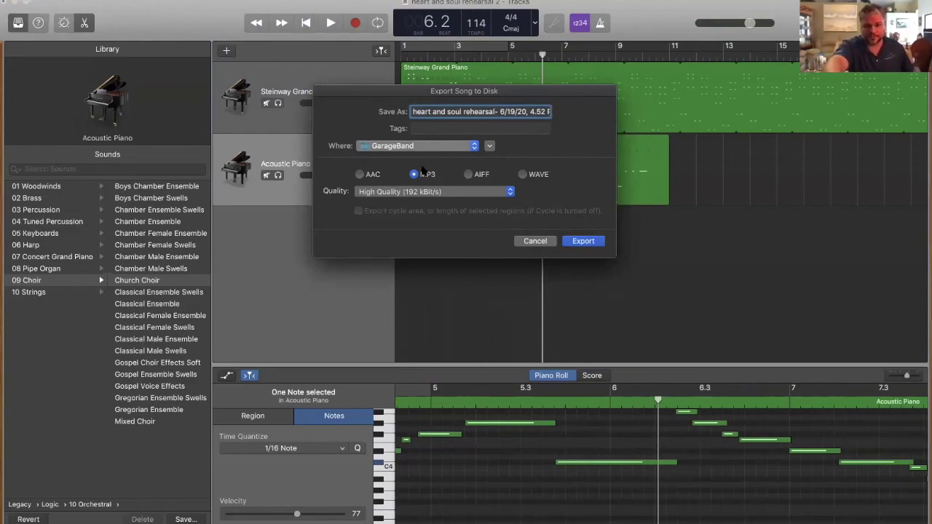
key(super+d)
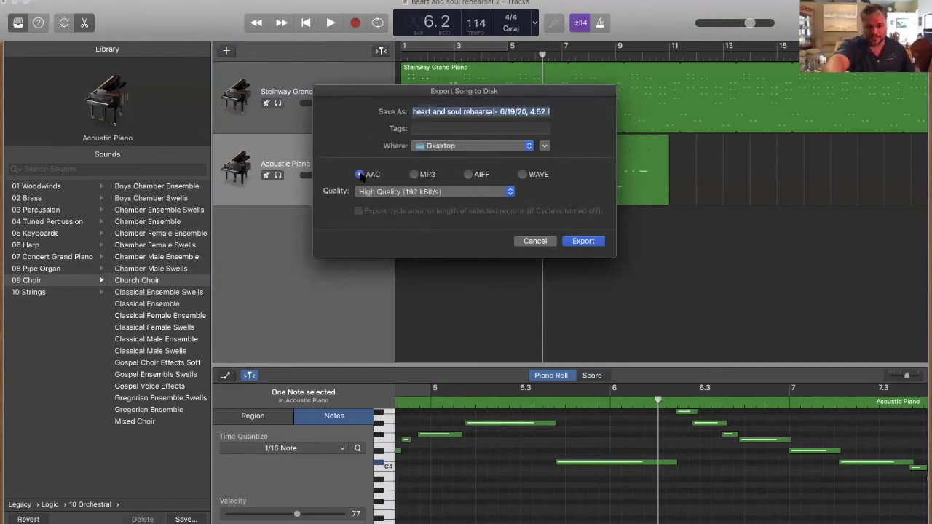
- Export the song as an MP3 at Highest Quality (256 kBit/s) and minimize the project window
click(469, 175)
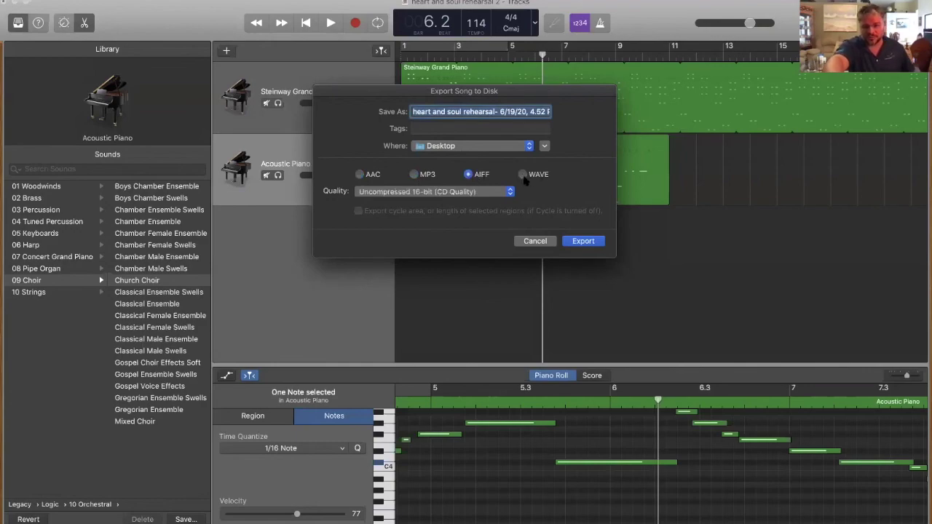
click(415, 175)
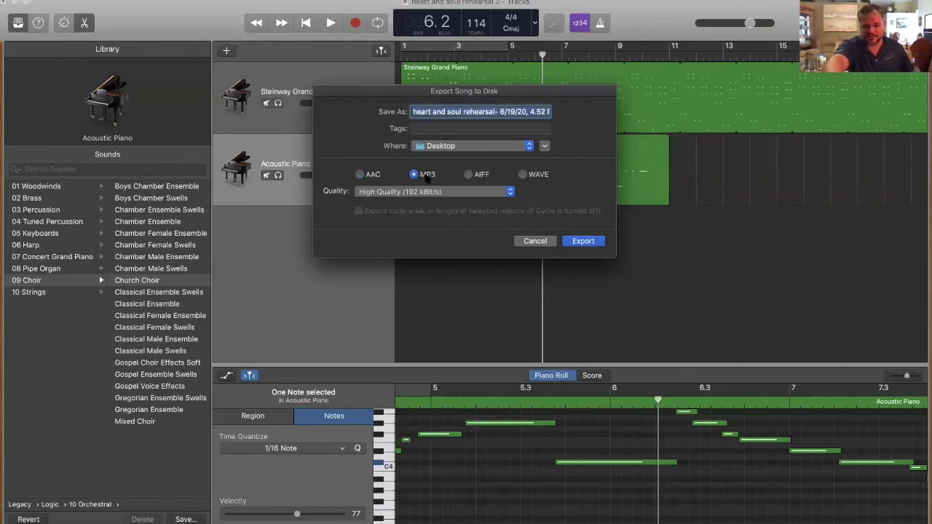
click(454, 194)
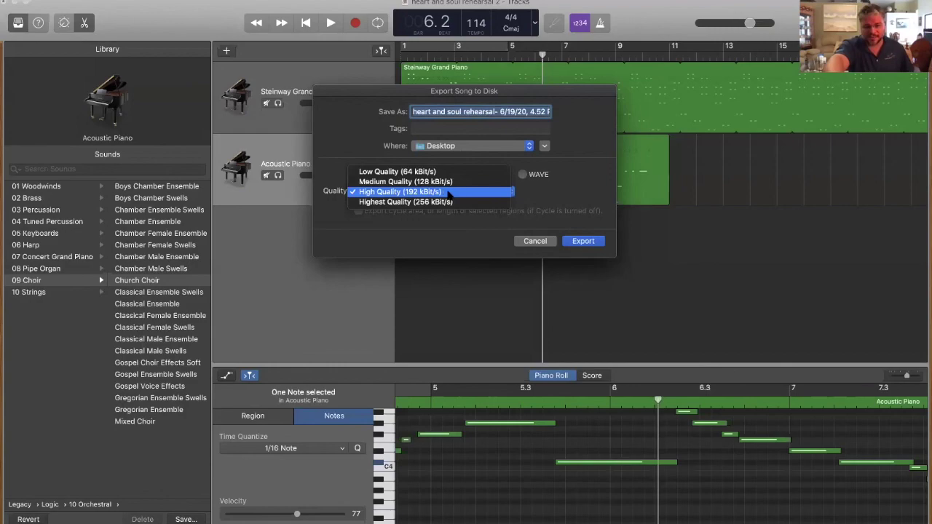
click(551, 189)
click(509, 191)
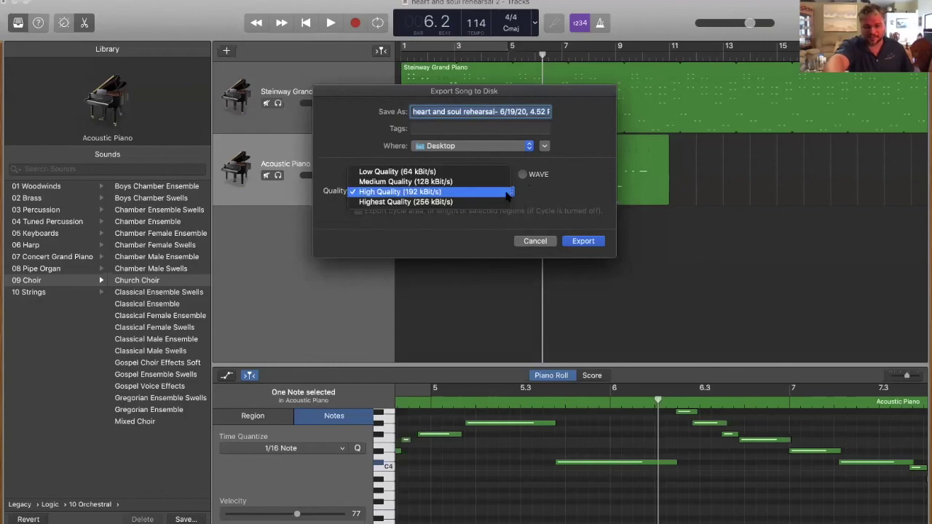
click(435, 192)
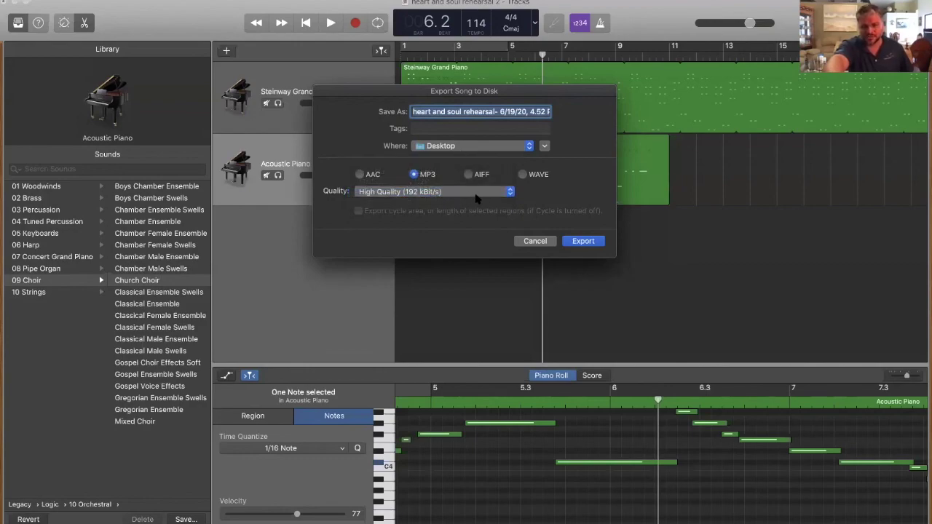
click(479, 192)
click(453, 203)
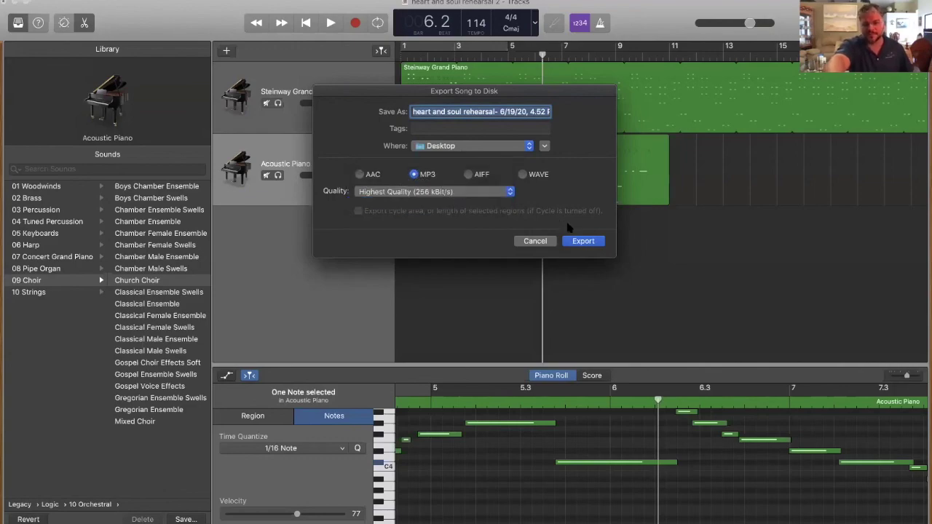
click(585, 242)
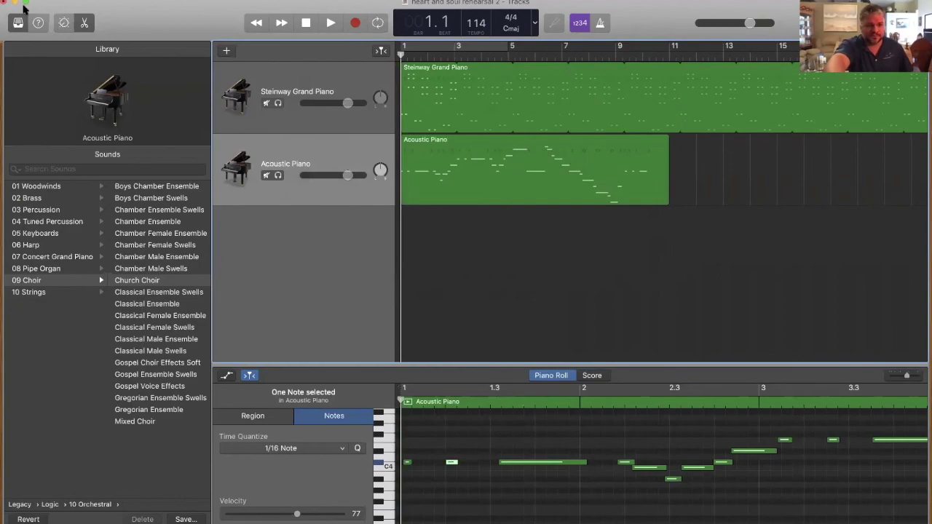
click(15, 3)
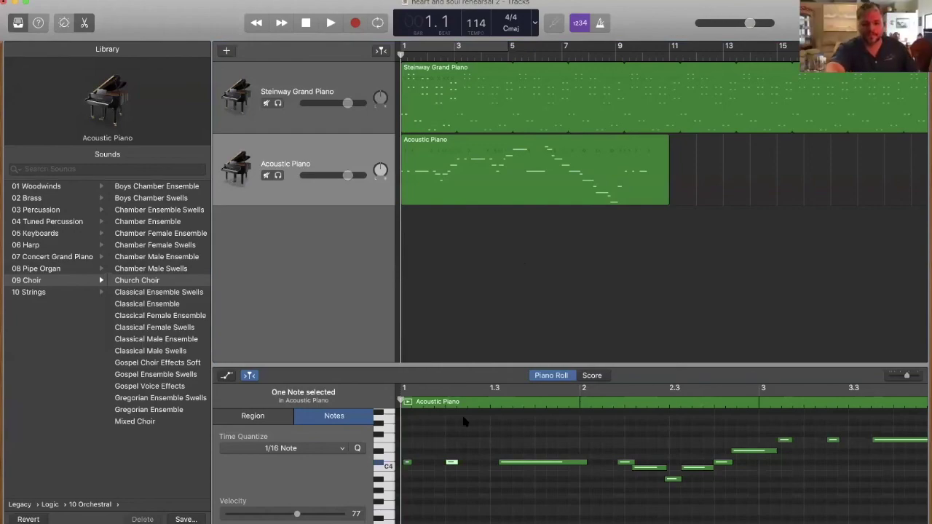
- Display the Acoustic Piano region as notation in the Score view and play the song from bar 1 to bar 5
click(589, 376)
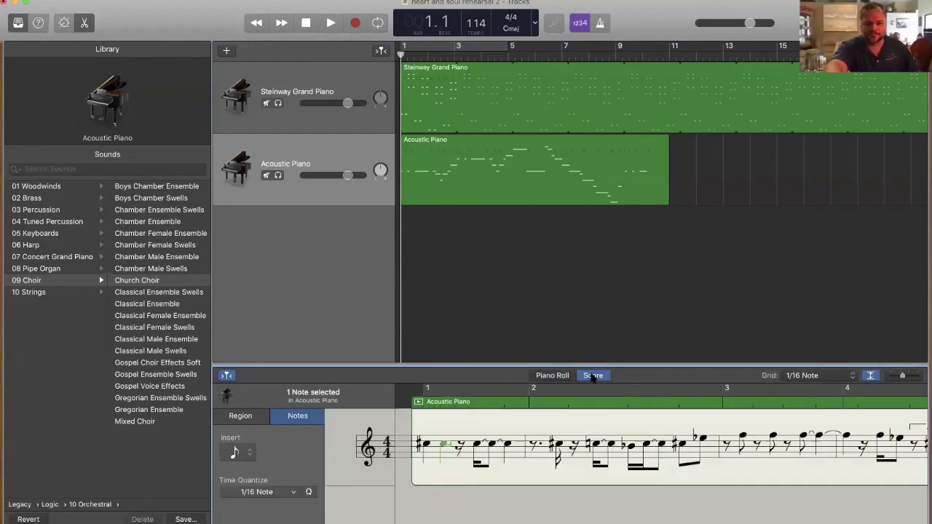
click(466, 177)
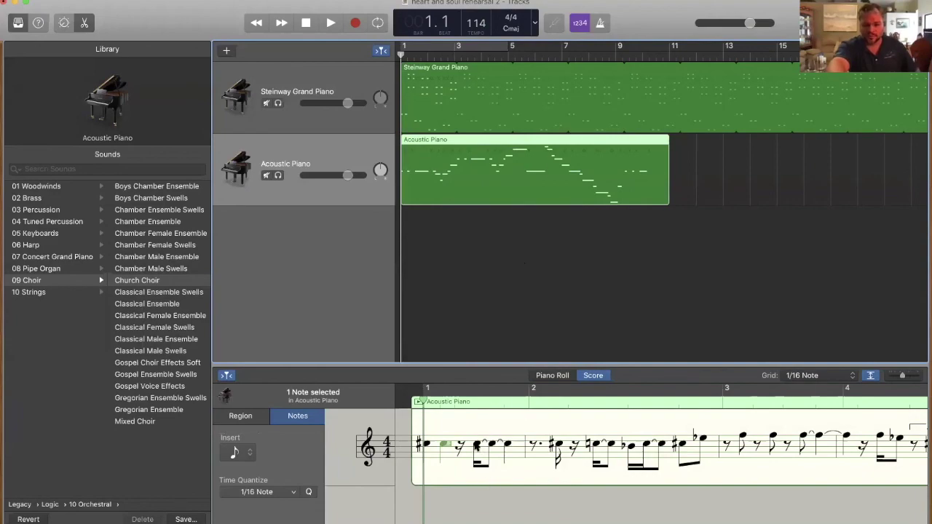
click(476, 443)
mouse_move(476, 443)
mouse_down()
mouse_move(478, 432)
mouse_move(478, 441)
mouse_up()
click(495, 416)
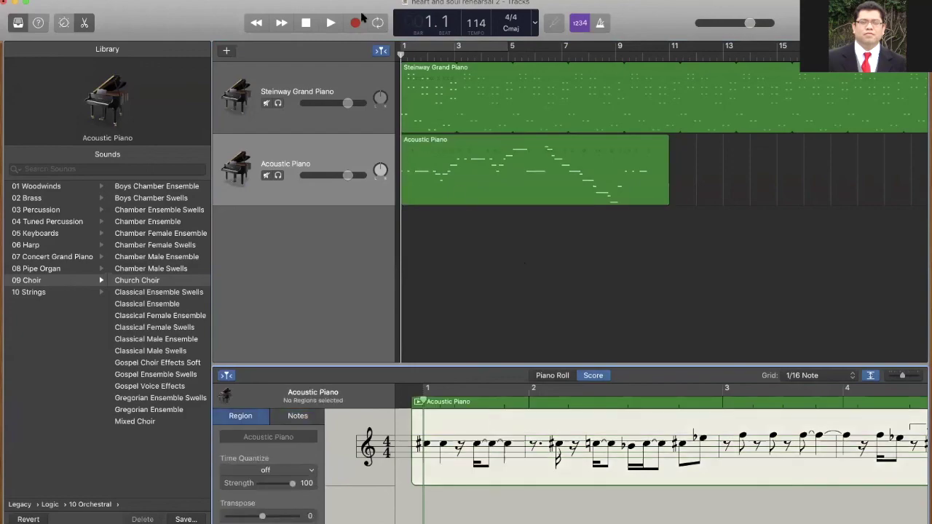
click(331, 22)
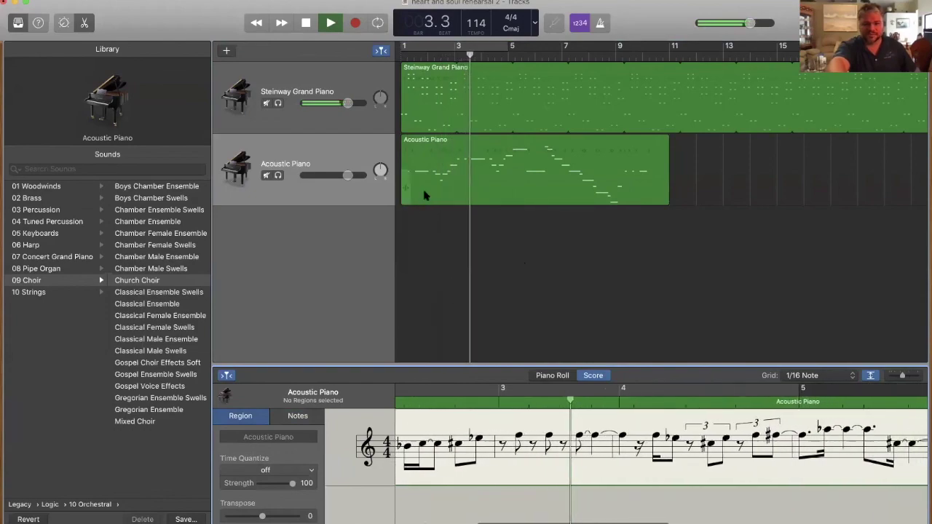
click(306, 24)
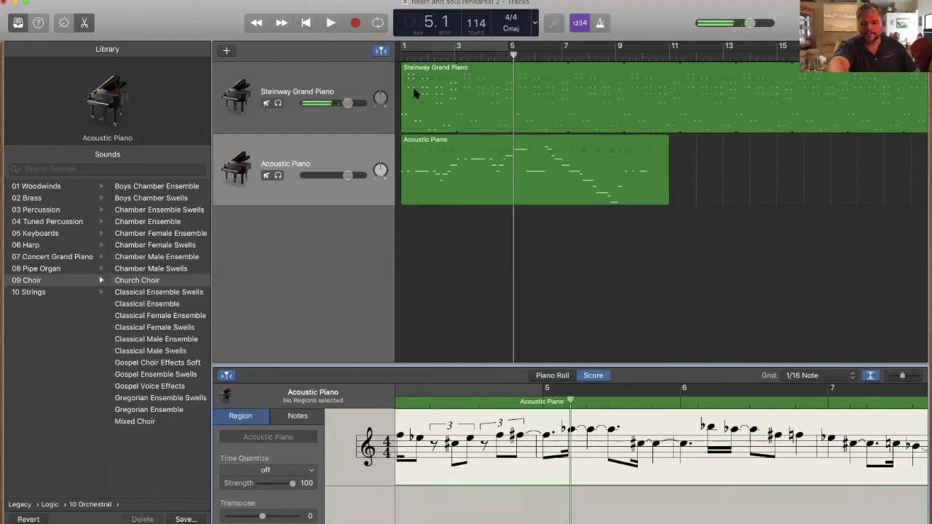